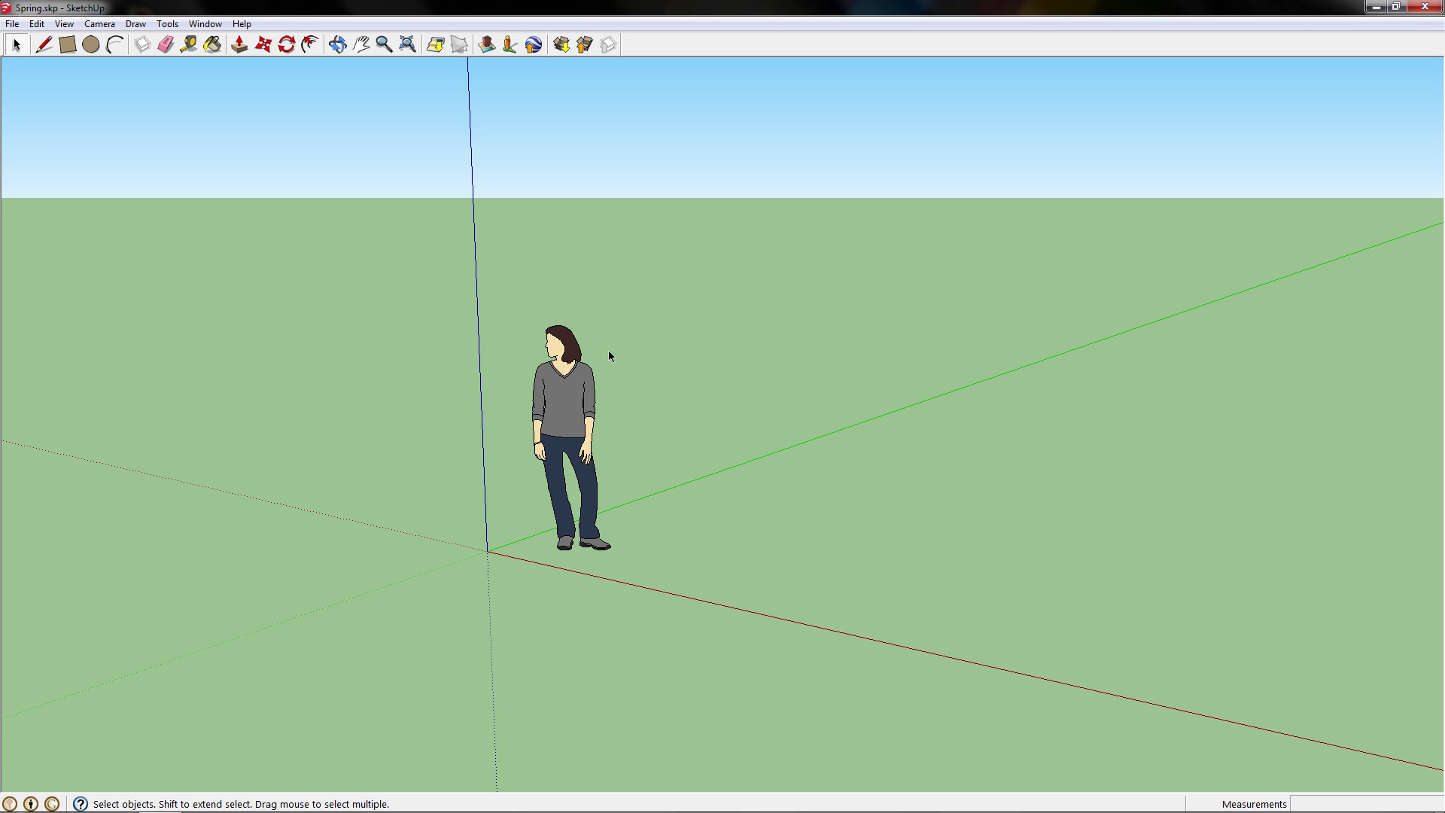
- Select the default person figure, check it in Top view, then delete it from perspective
click(580, 384)
key(F2)
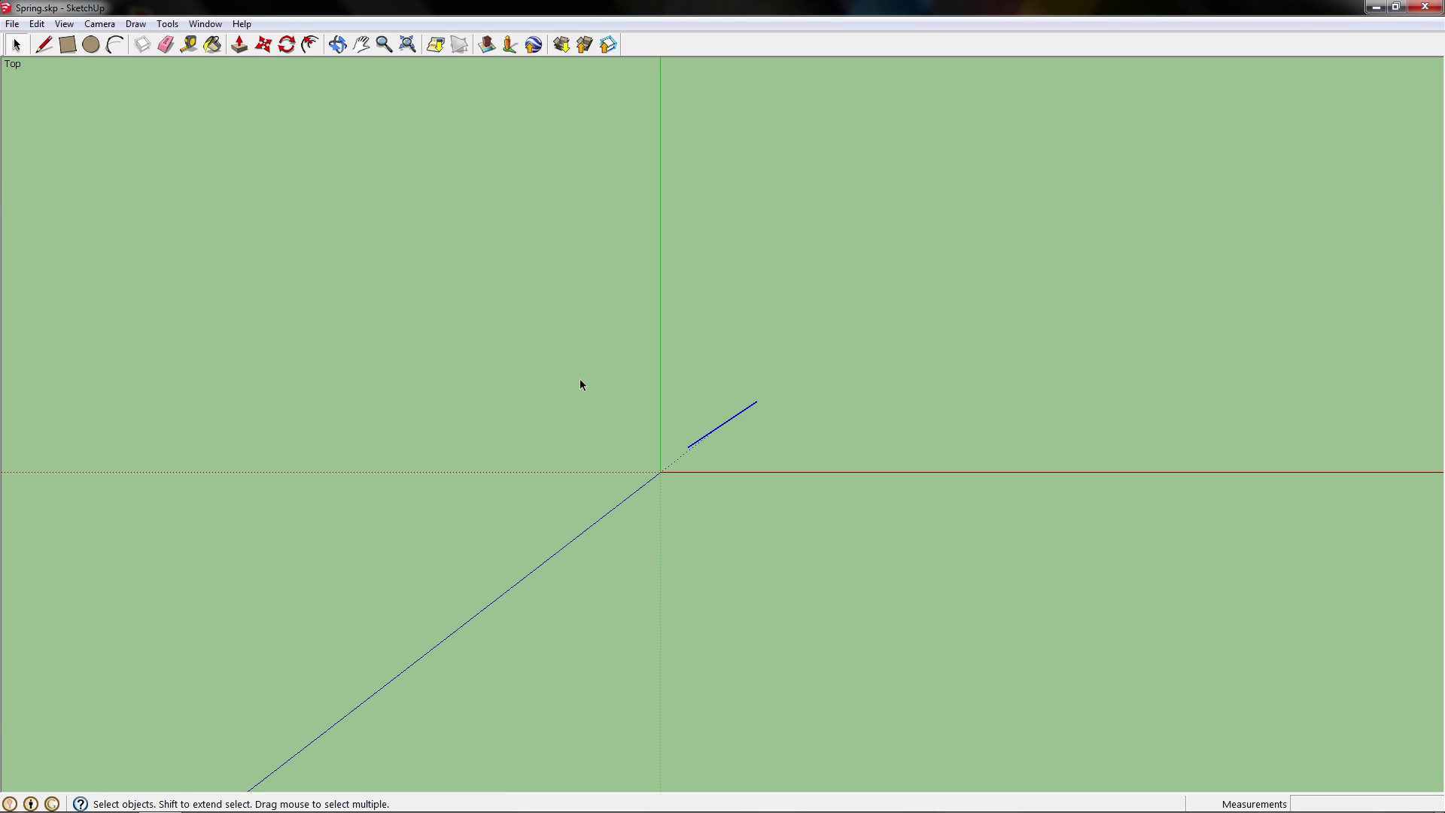
key(F8)
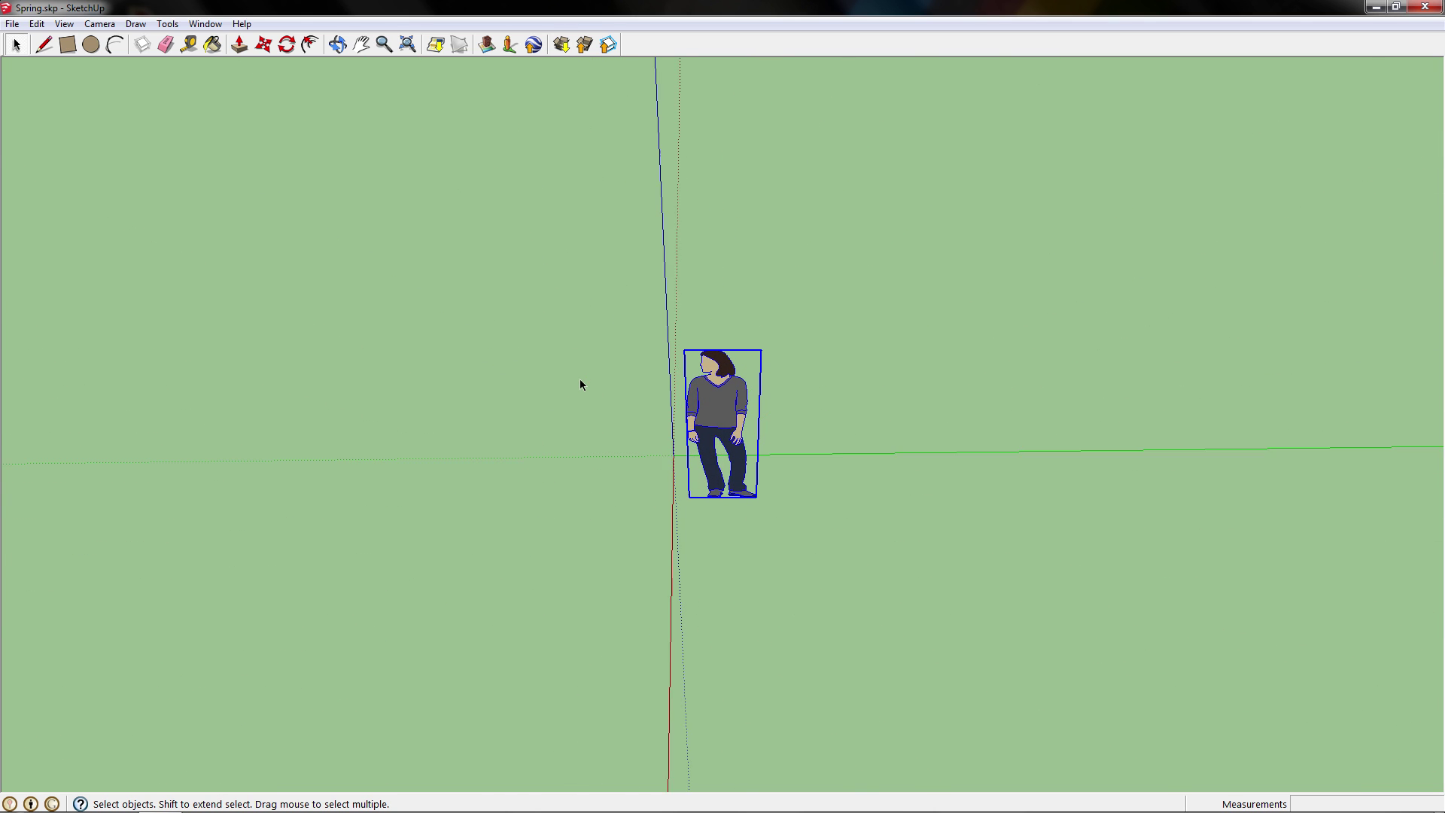
key(Delete)
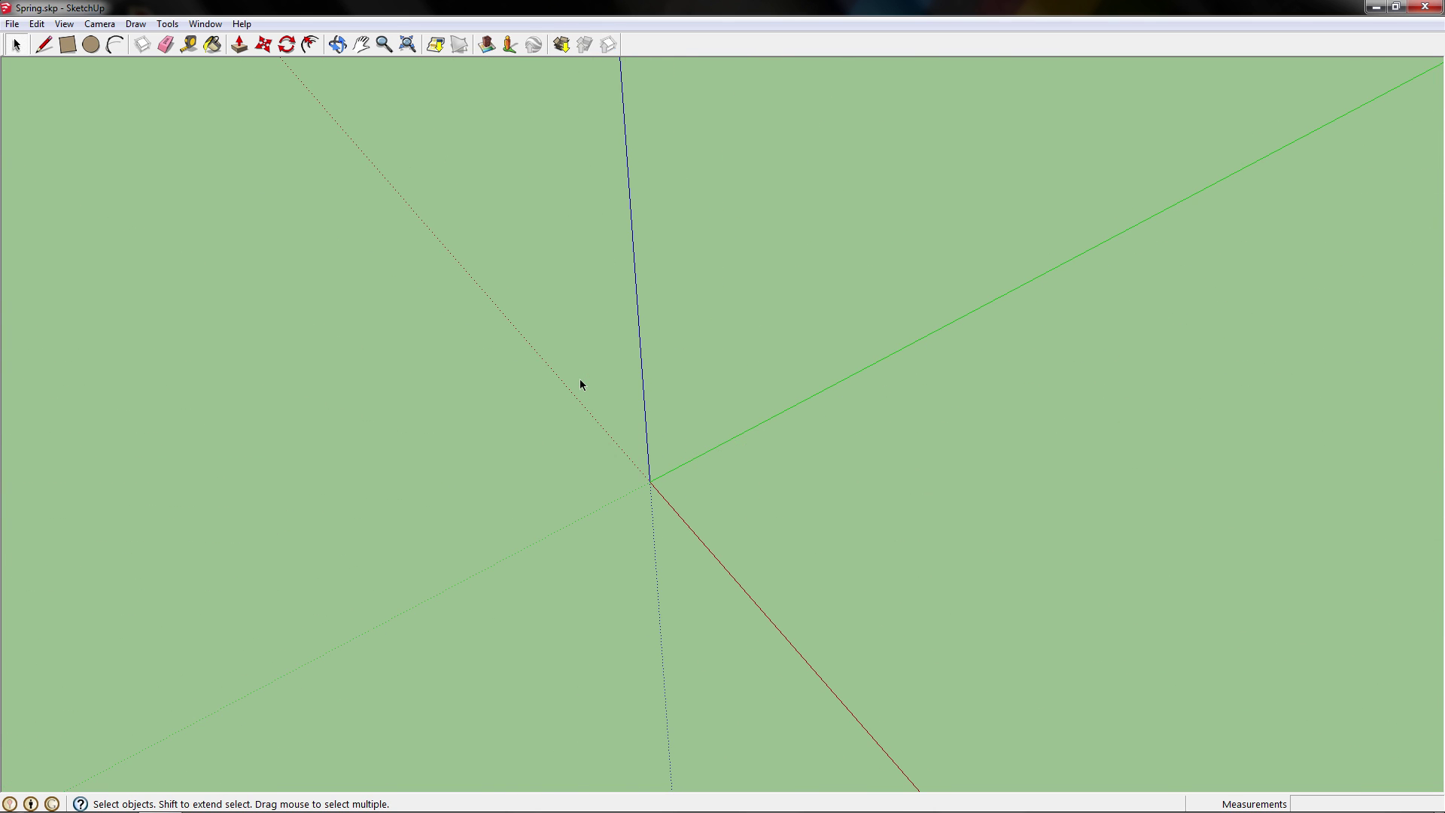
click(69, 46)
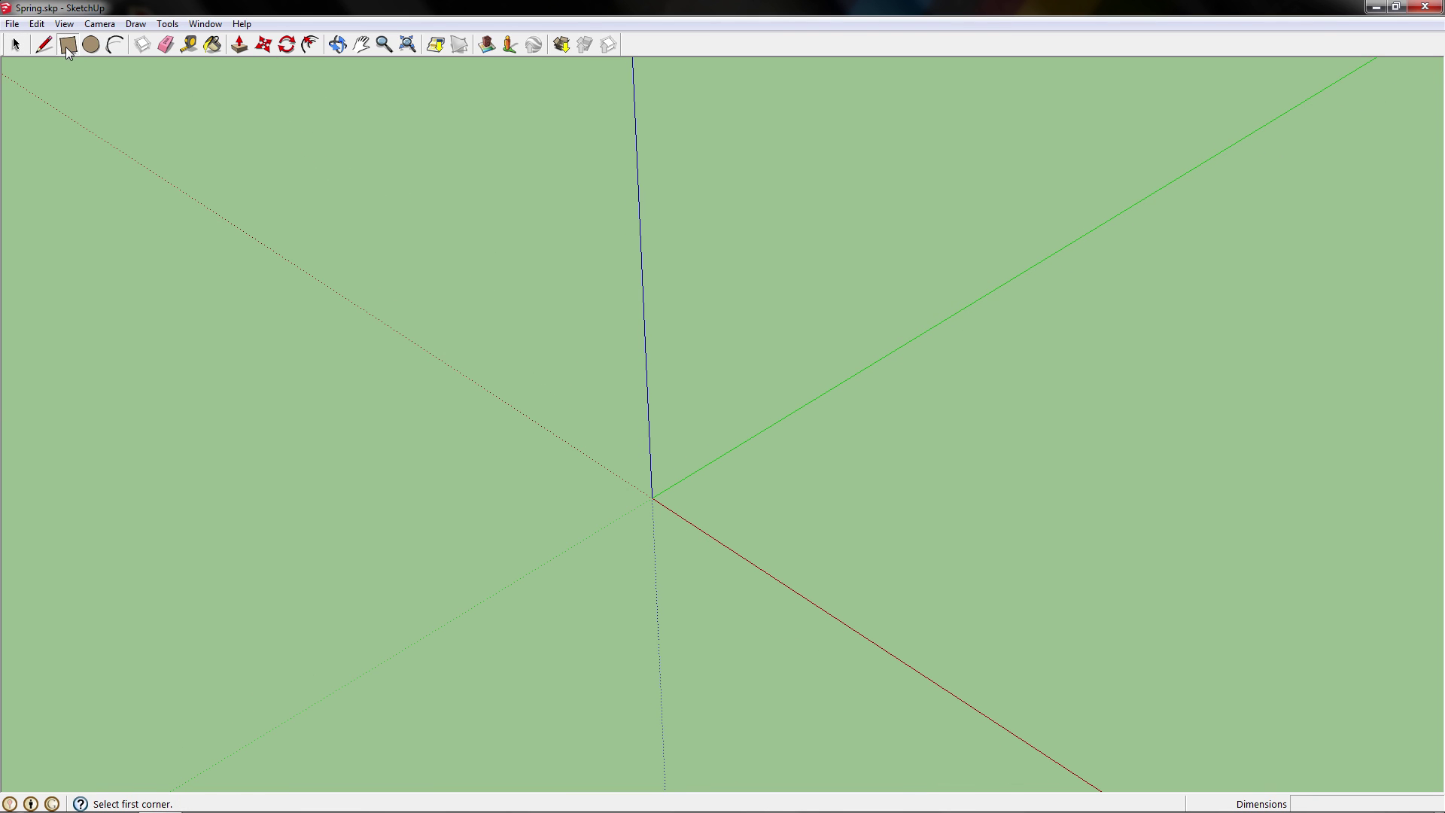
- Draw a square from the axis origin and split it with a corner-to-corner diagonal line
click(652, 497)
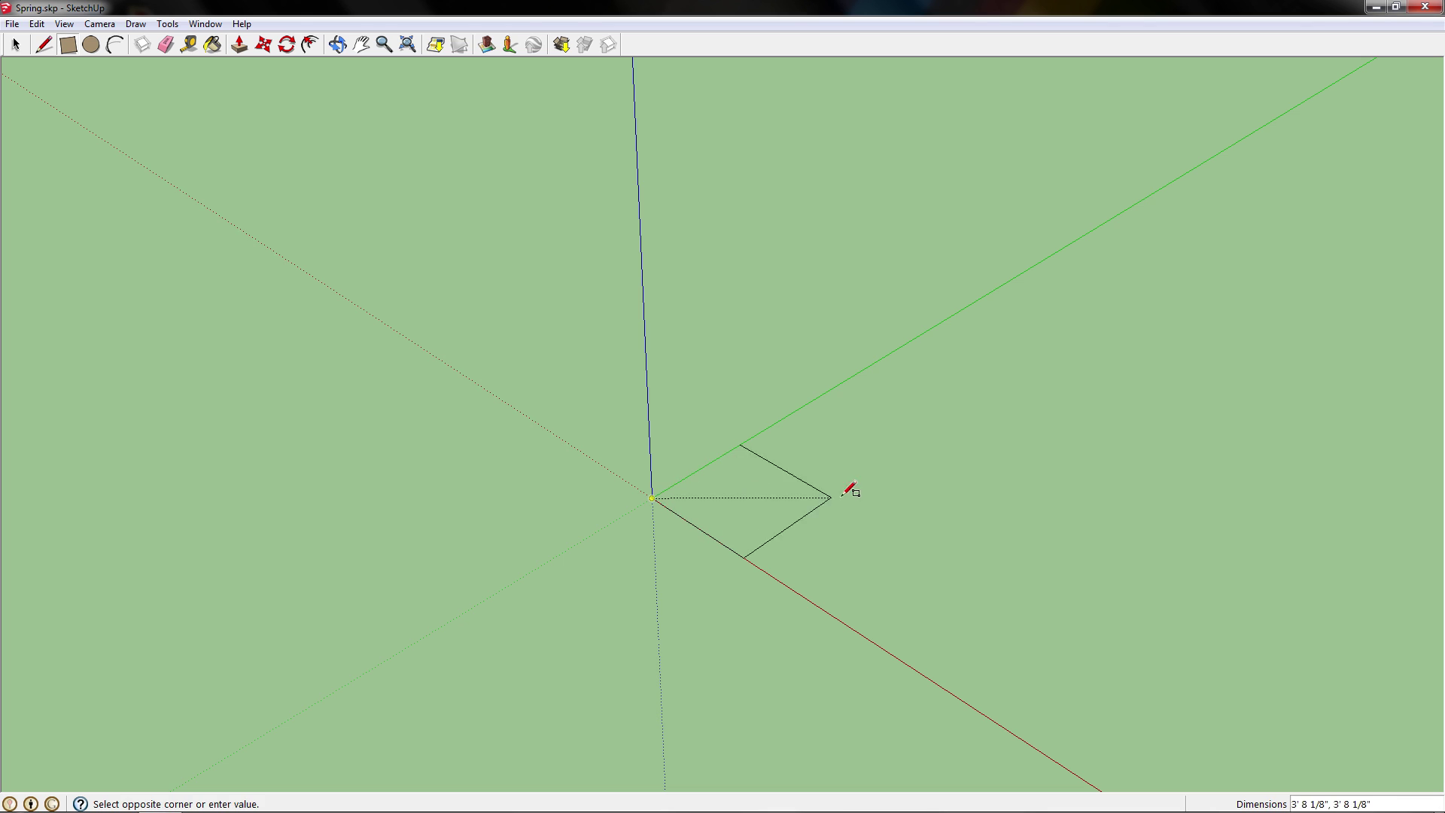
click(918, 496)
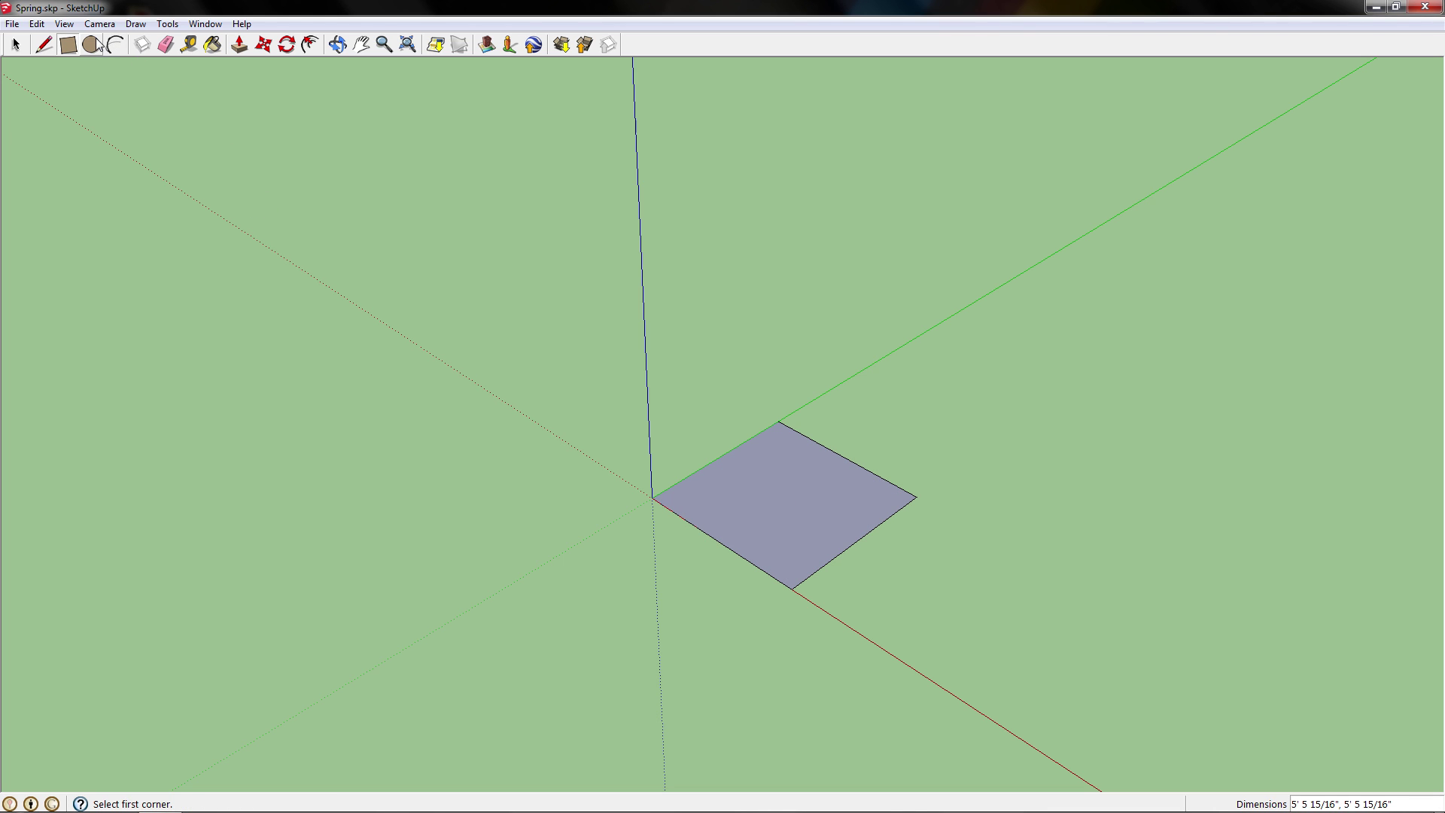
click(44, 44)
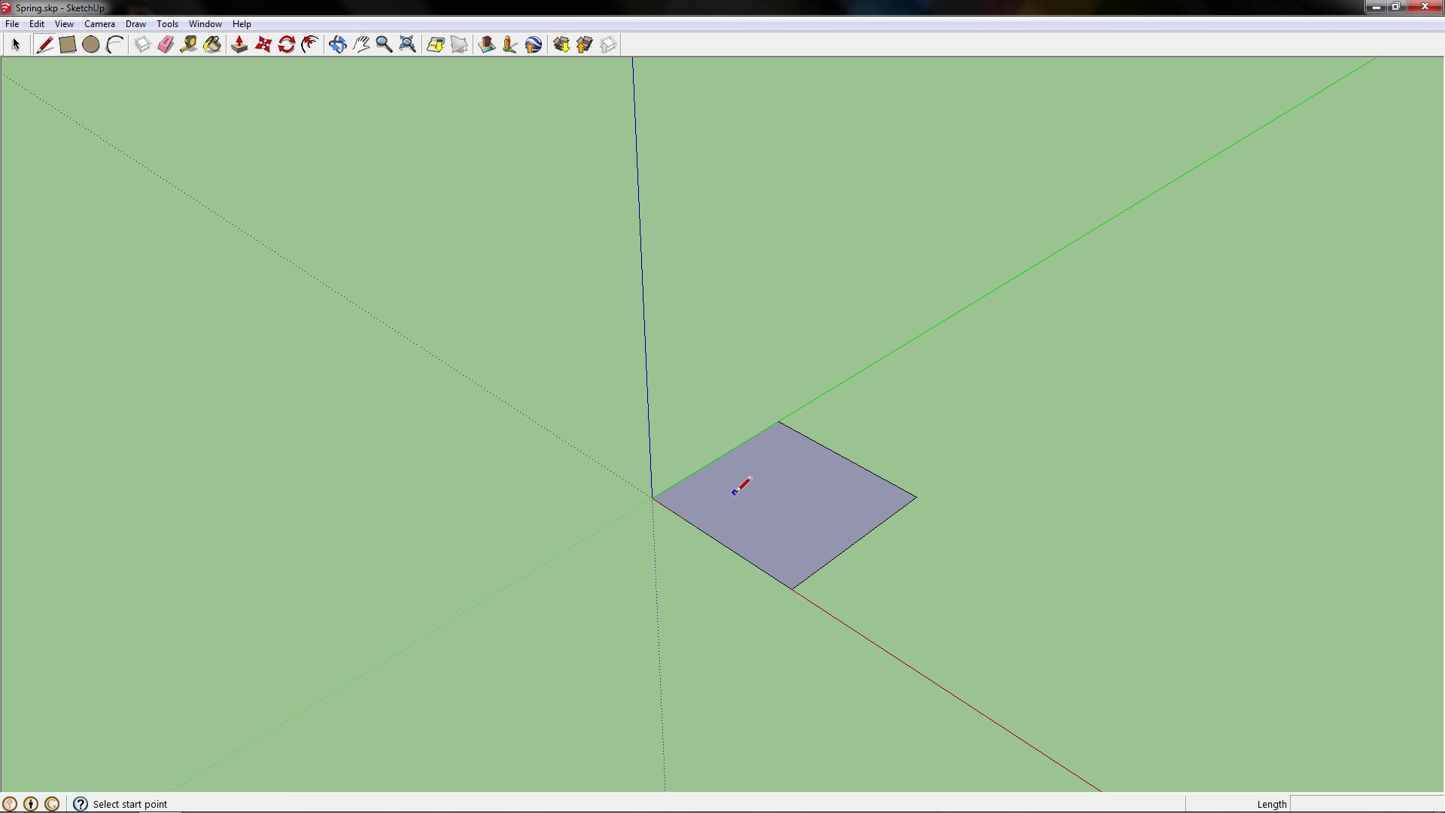
click(917, 496)
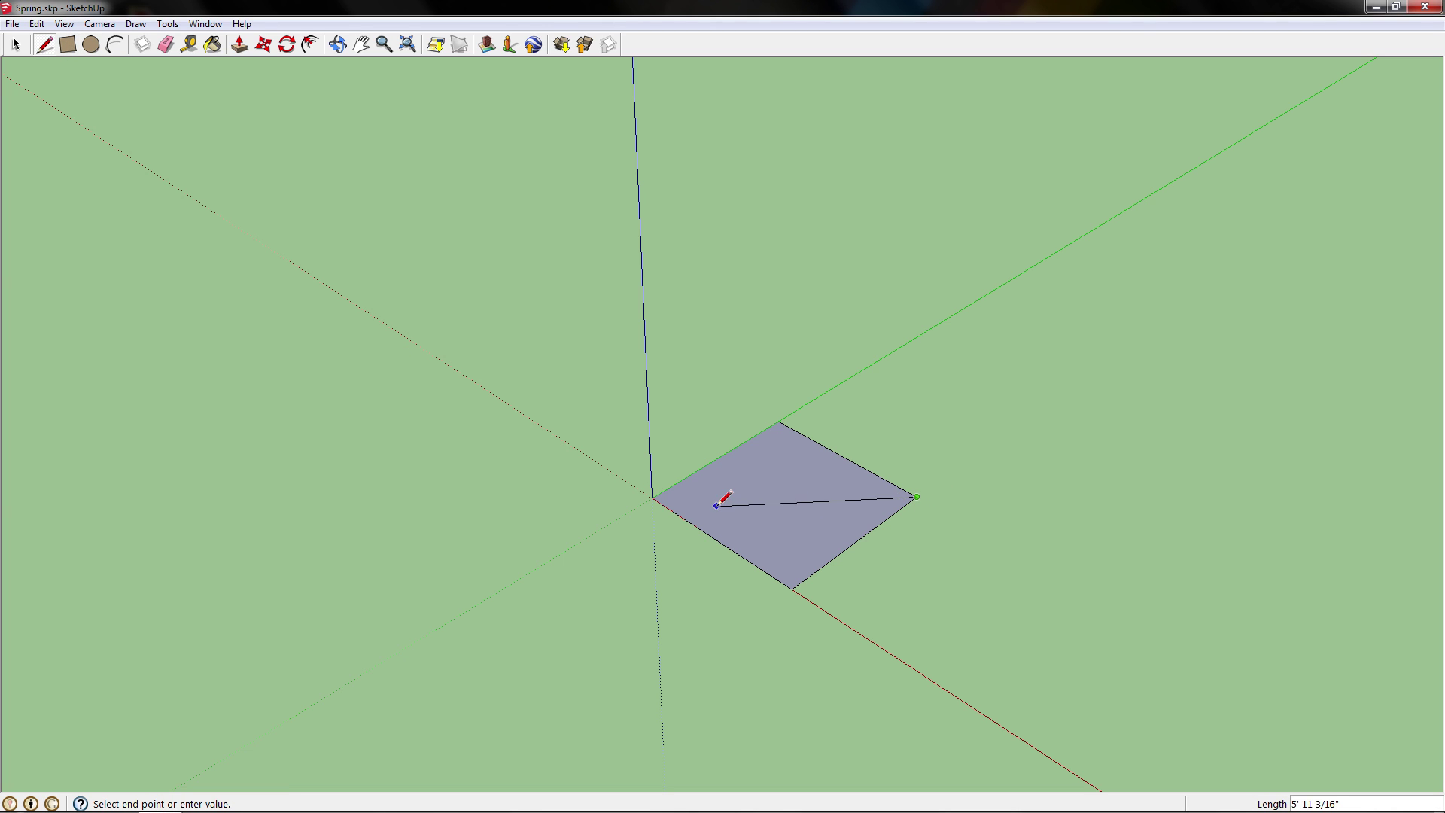
click(654, 496)
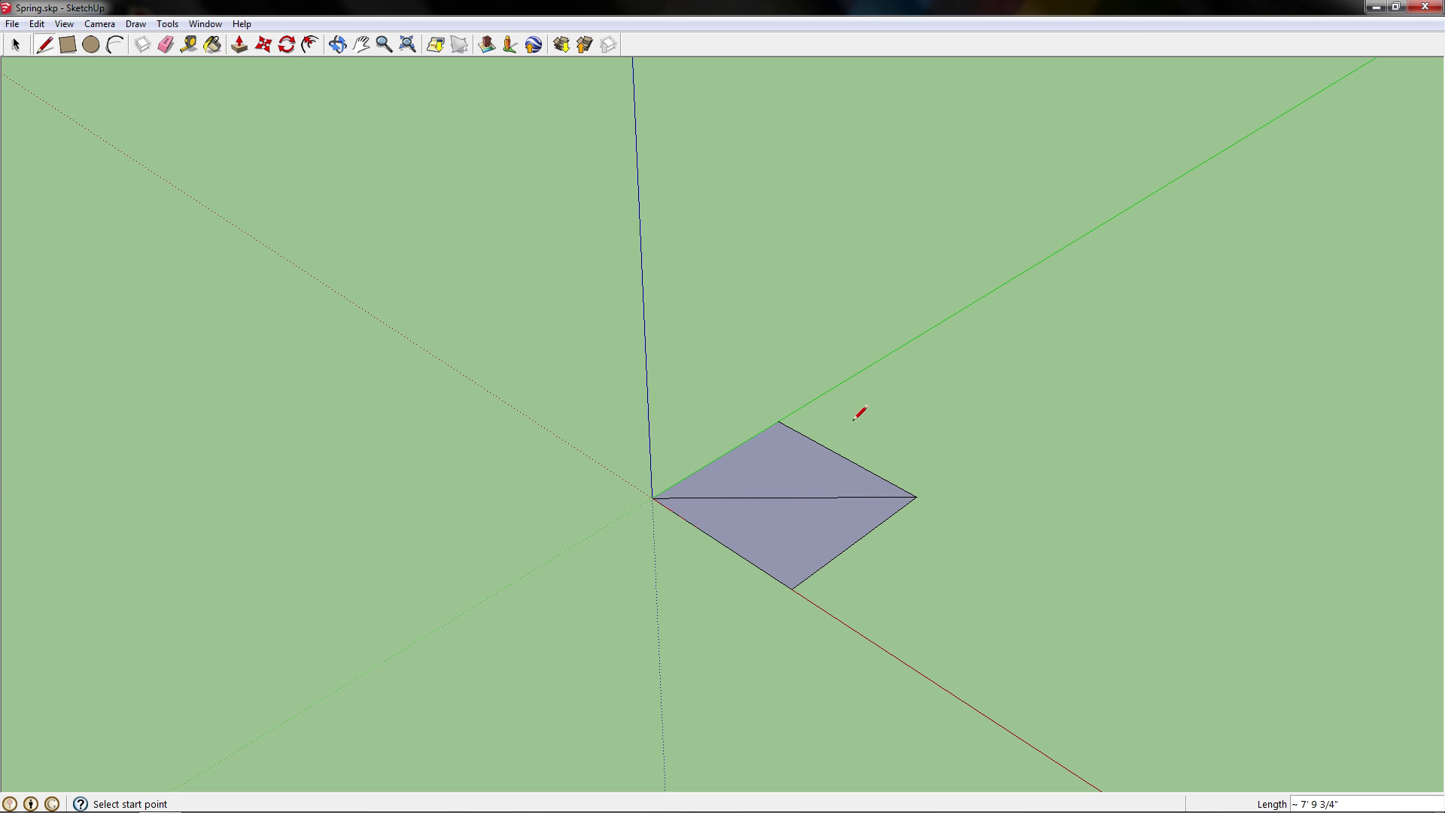
click(91, 45)
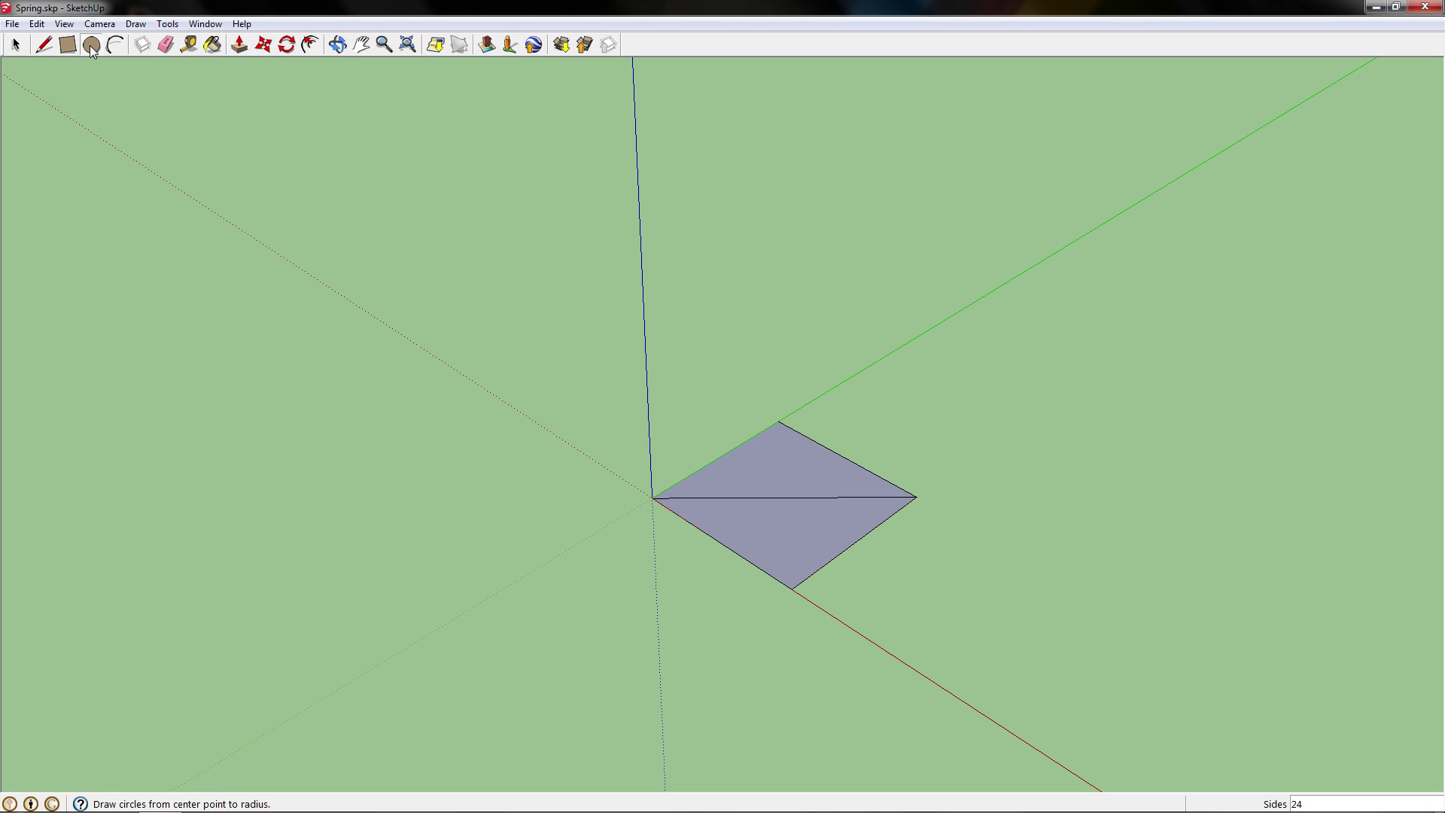
- Draw a 1' radius circle centred on the diagonal's midpoint, then zoom in
click(787, 497)
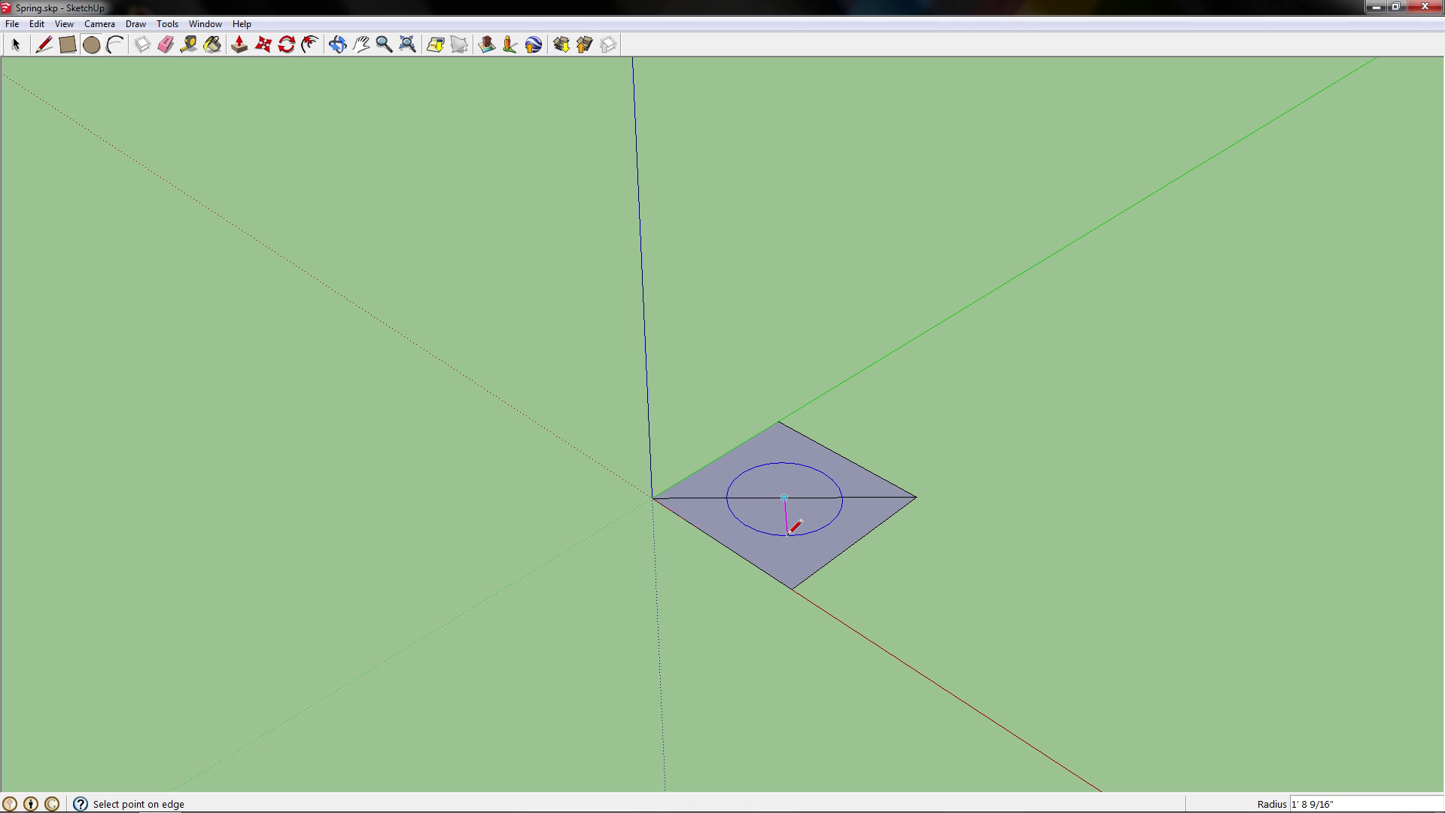
text(1')
key(Return)
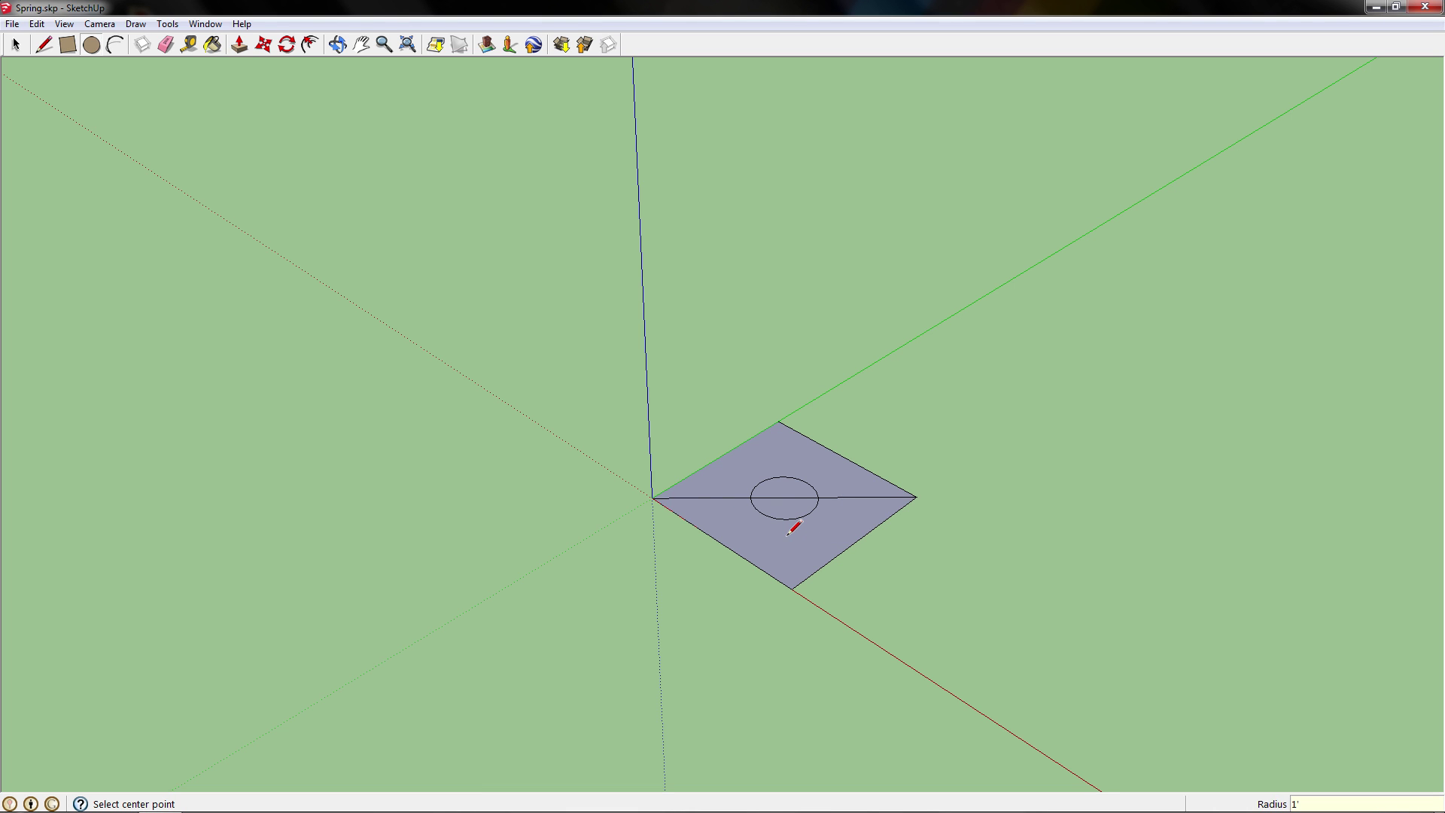
scroll(793, 529, up, 6)
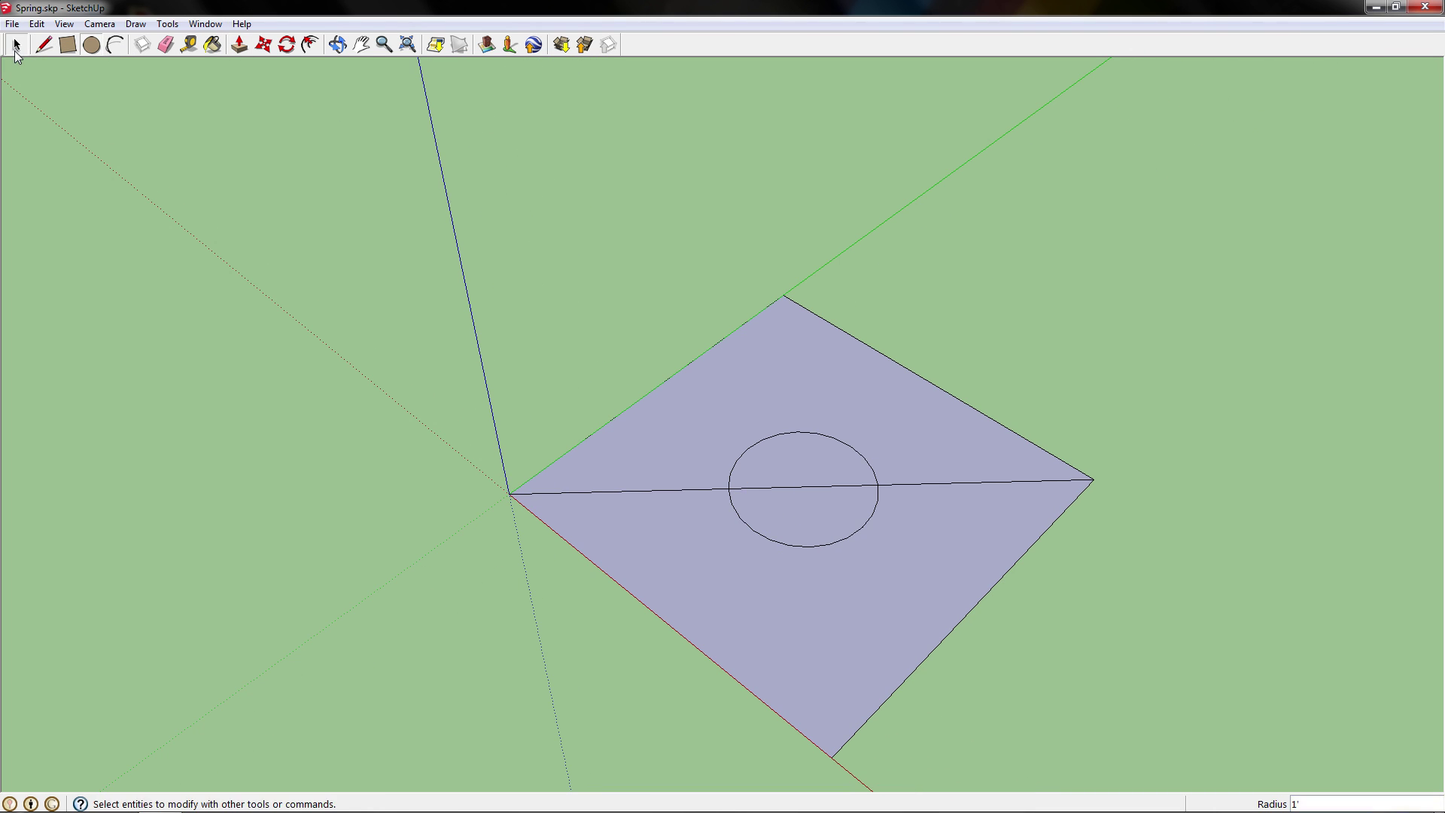
click(16, 48)
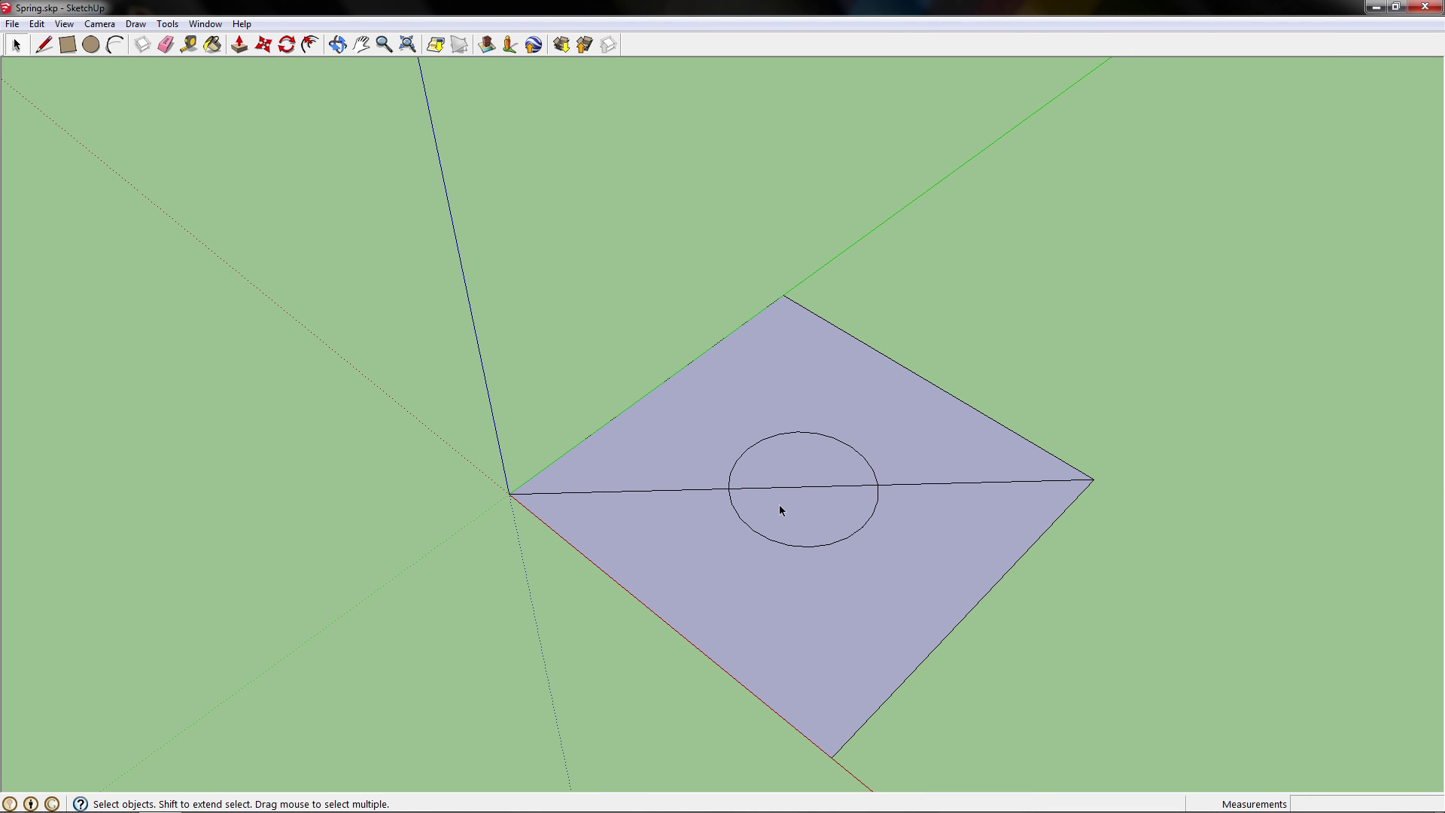
- Erase the diagonal inside the circle and draw a new line across the square through the circle
click(828, 490)
key(Delete)
click(44, 45)
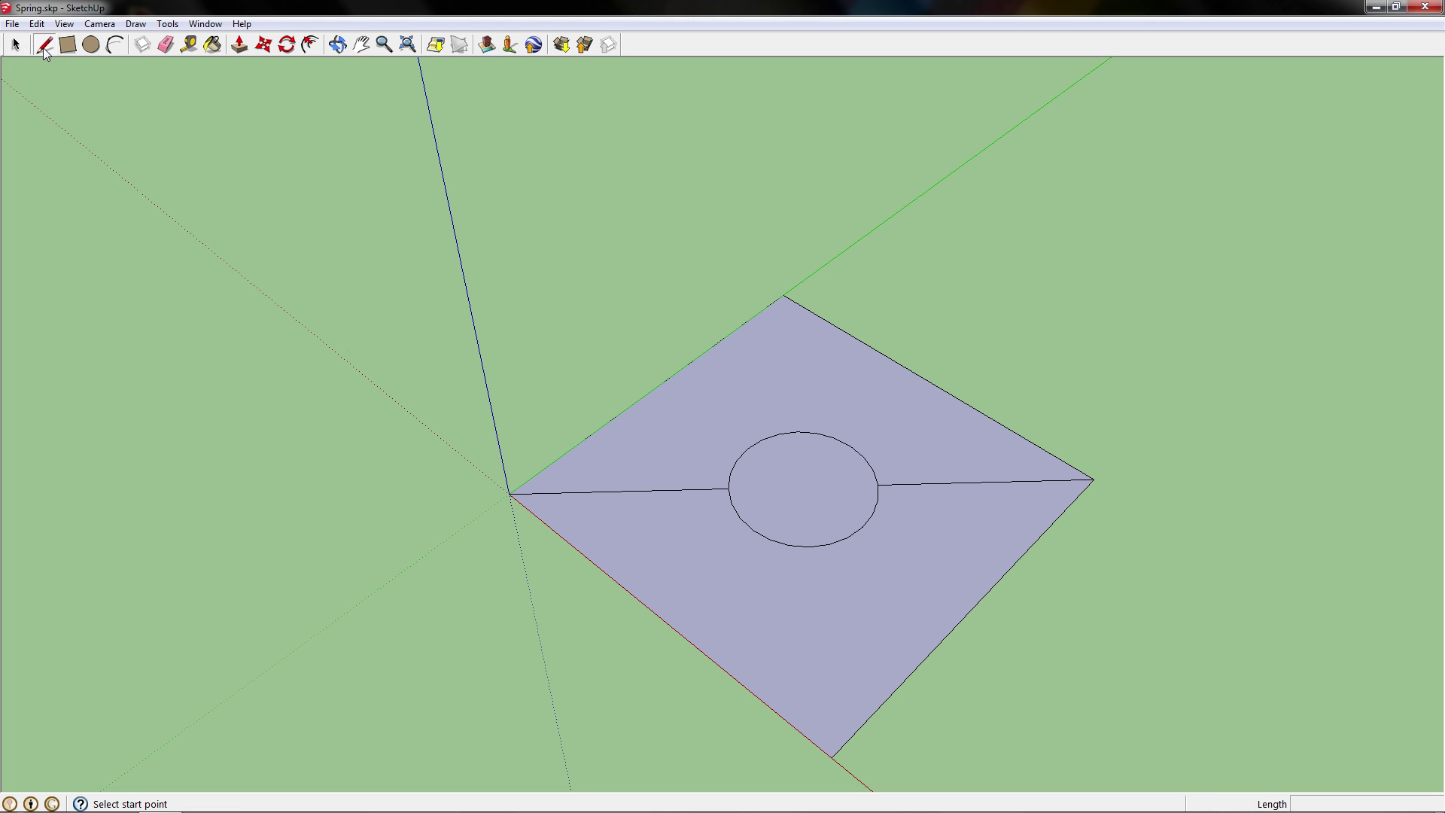
click(926, 380)
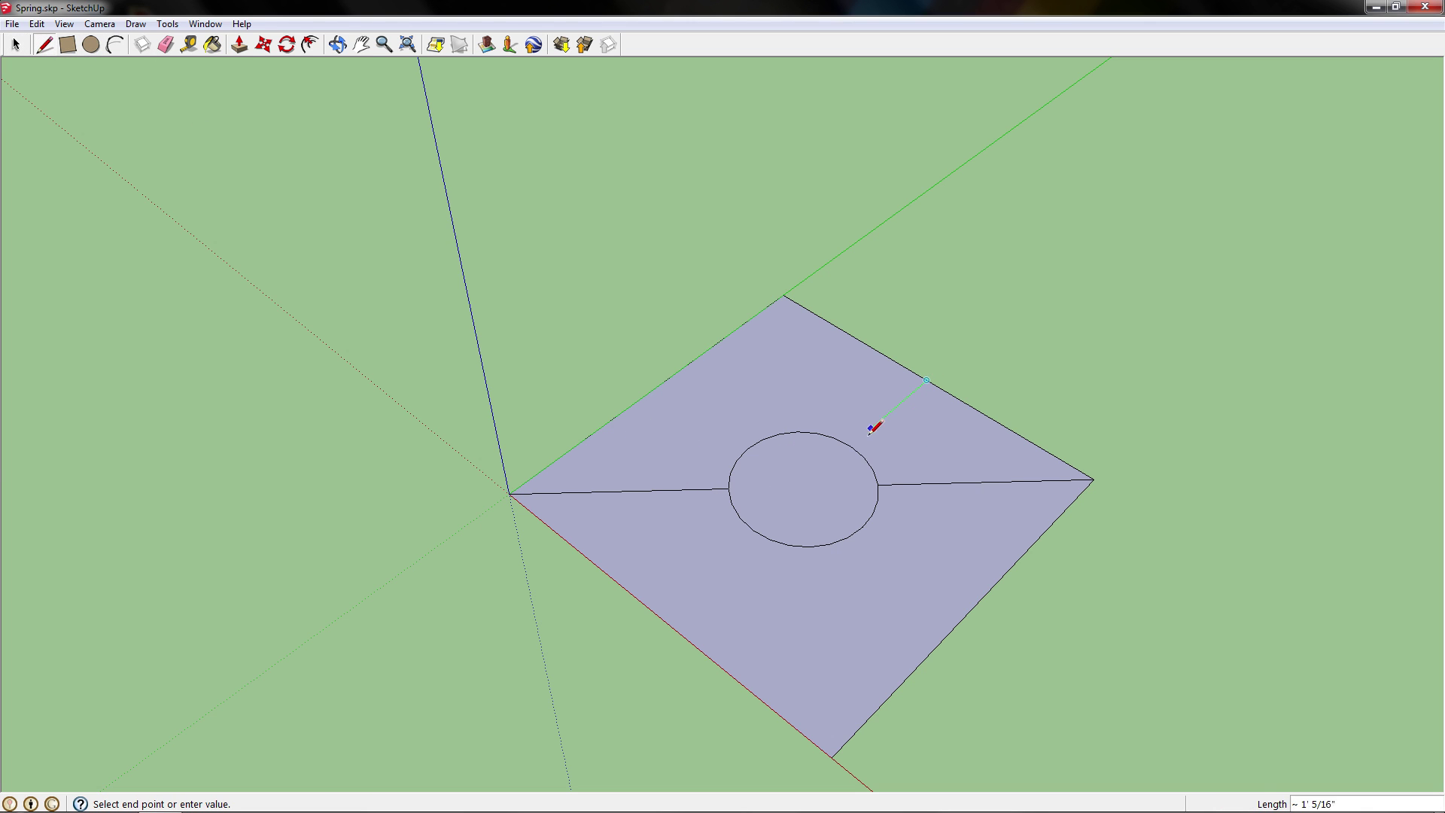
click(656, 613)
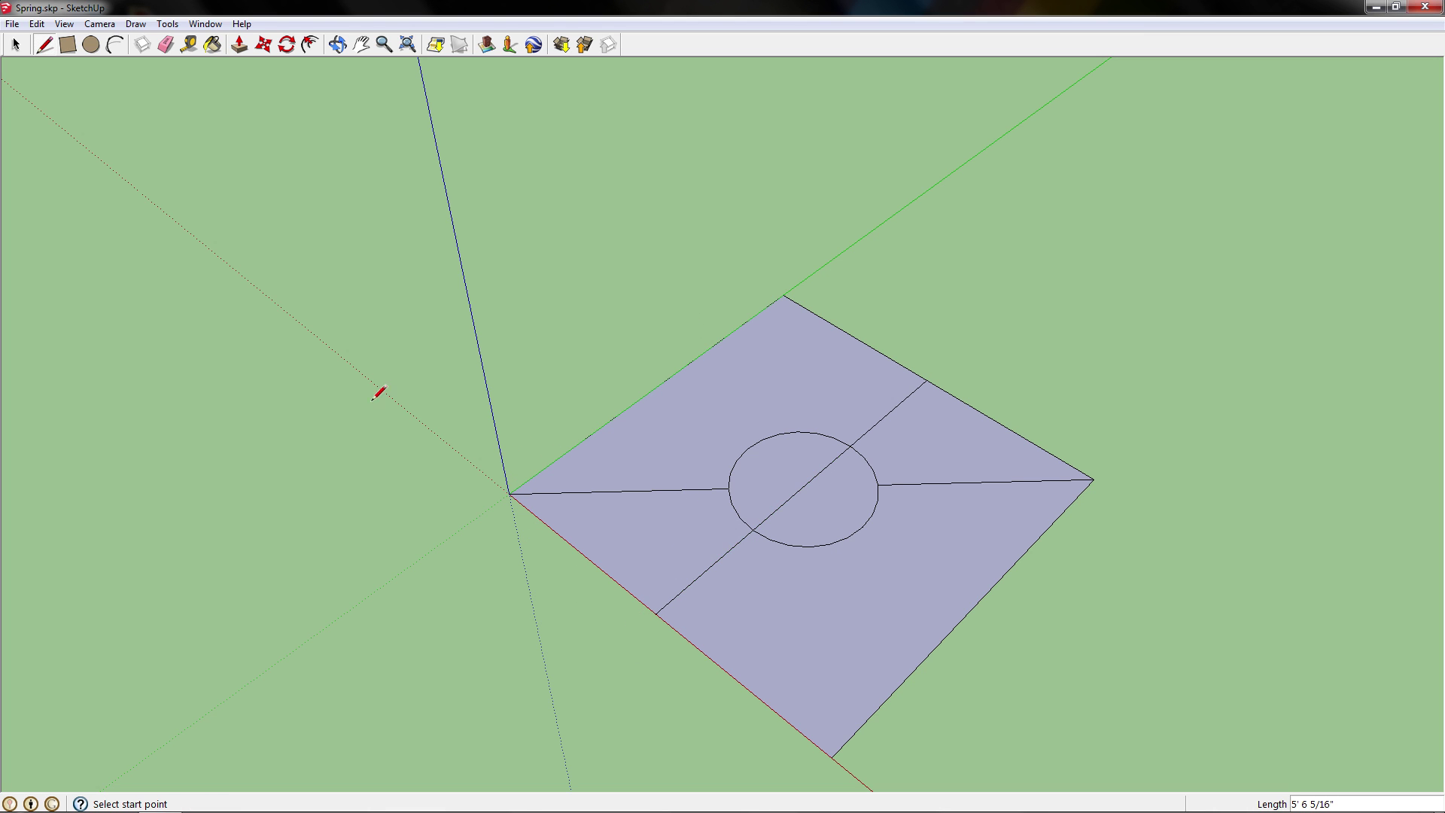
- Delete the upper-left arc, the leftover arc piece and both old diagonal edges
click(16, 45)
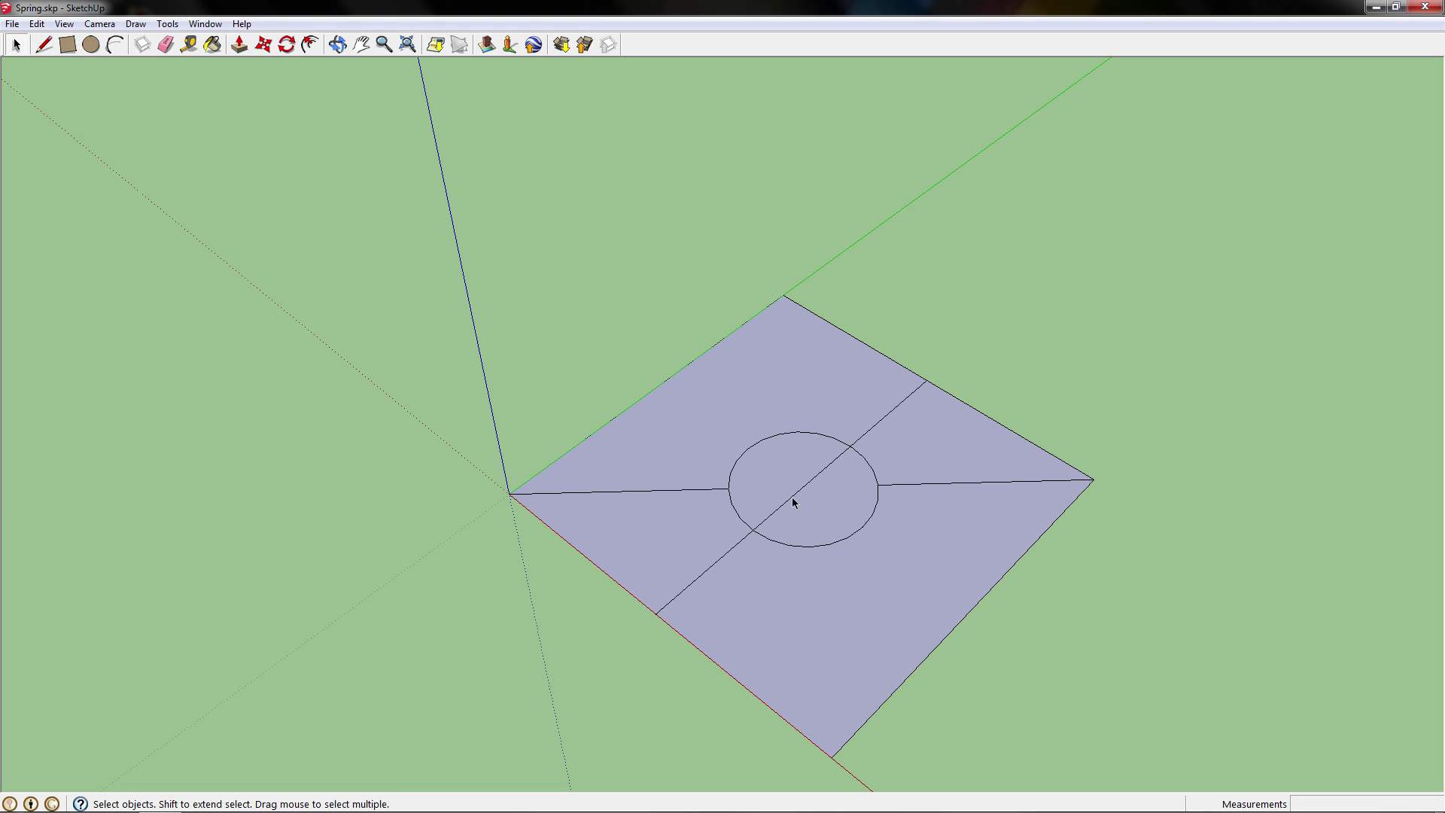
click(739, 463)
key(Delete)
click(735, 512)
key(Delete)
click(722, 490)
key(Delete)
click(936, 484)
key(Delete)
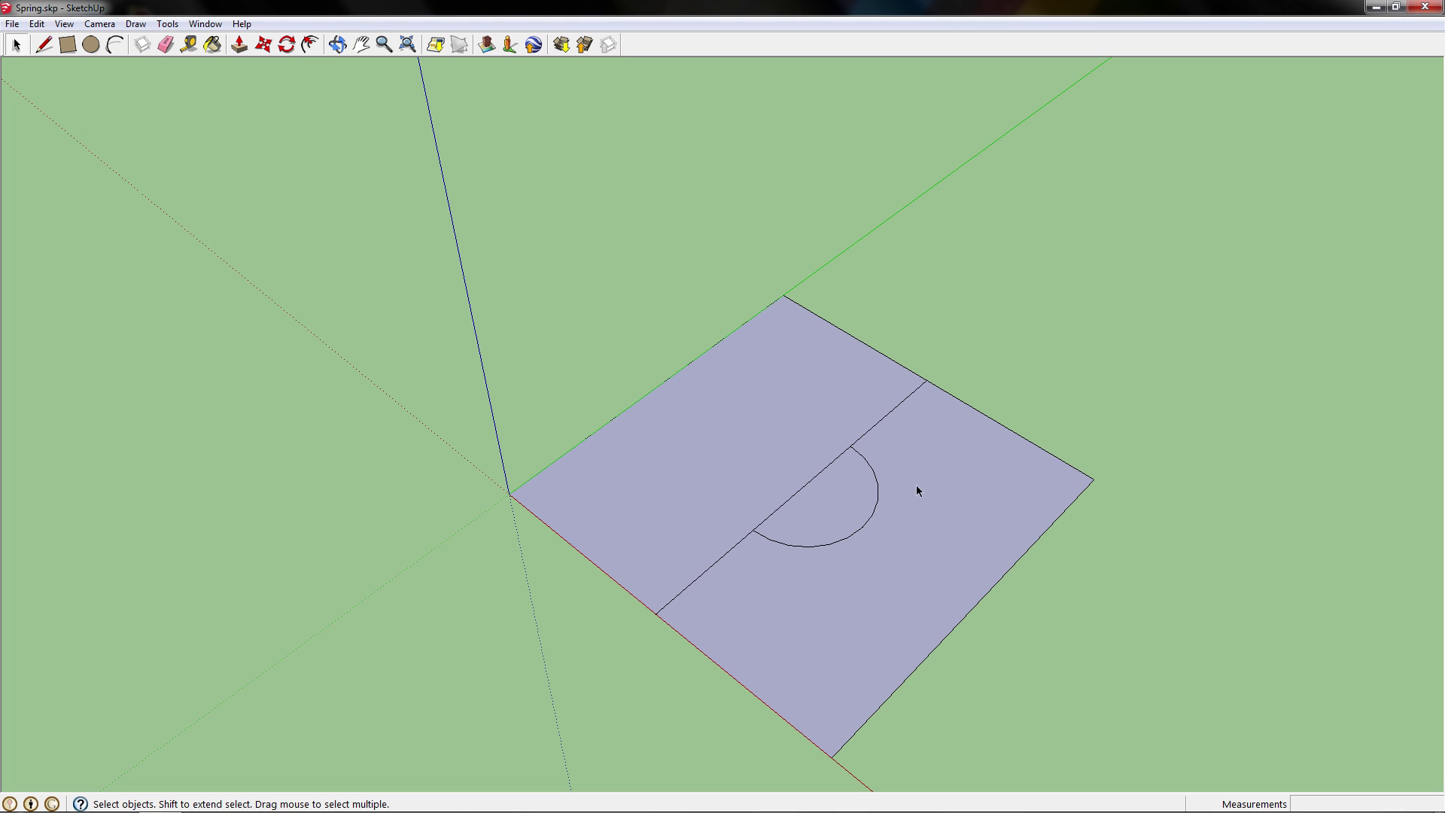
click(240, 47)
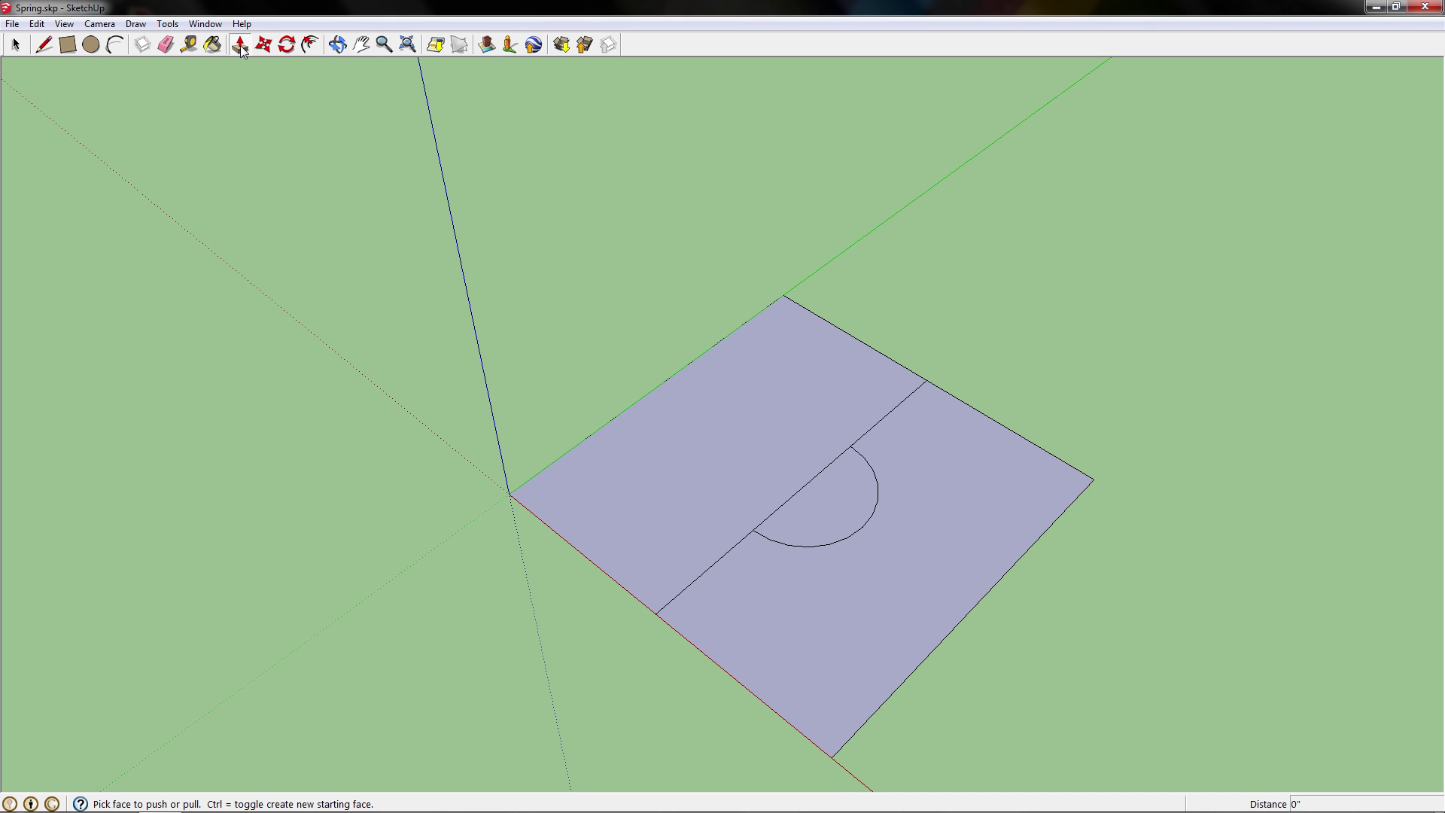
- Push/pull the semicircle up 1' into a half-cylinder, after undoing a trial 2' extrusion
middle_drag(639, 399, 827, 479)
drag(827, 479, 821, 408)
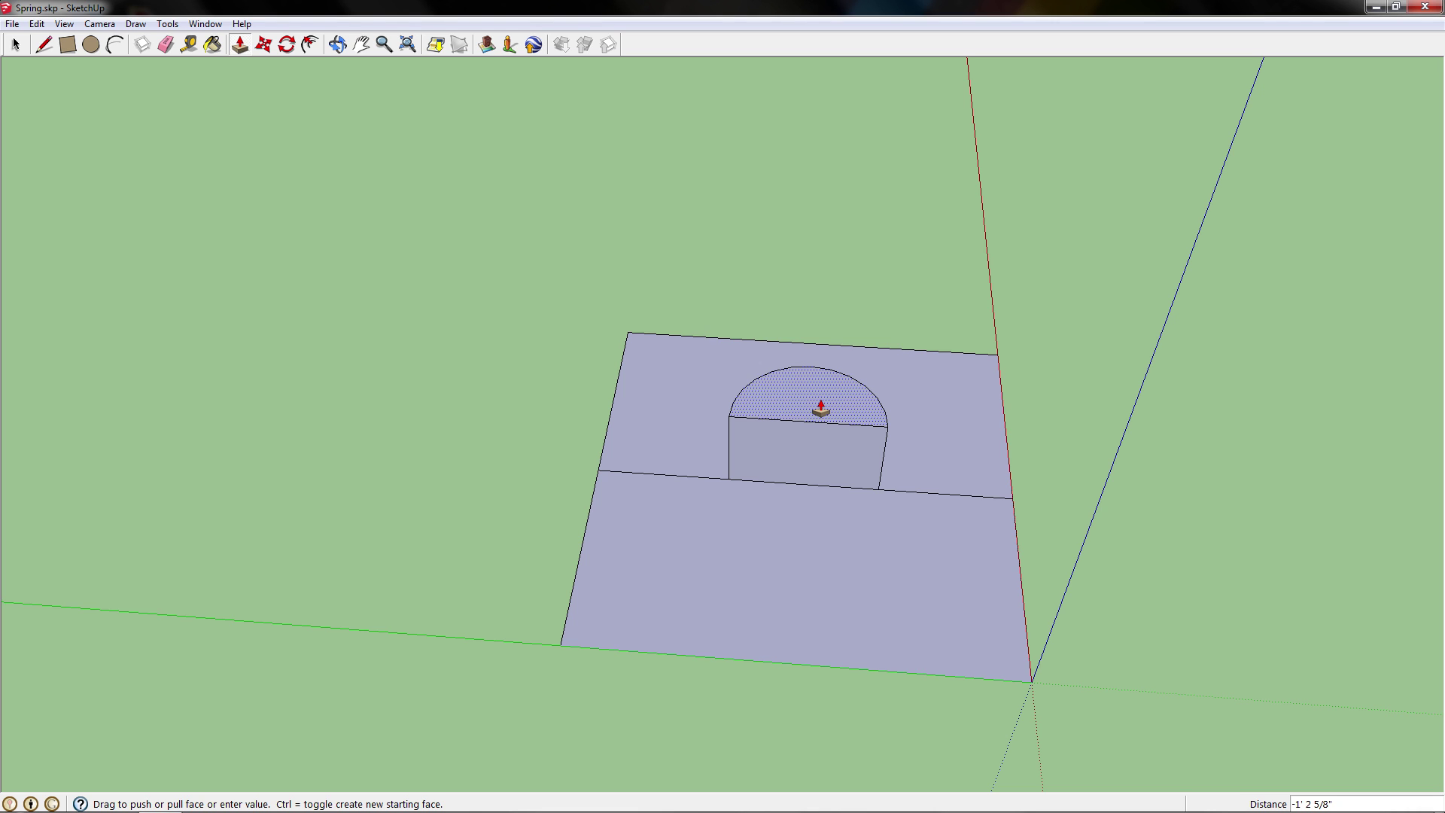
text(2')
key(Return)
key(F5)
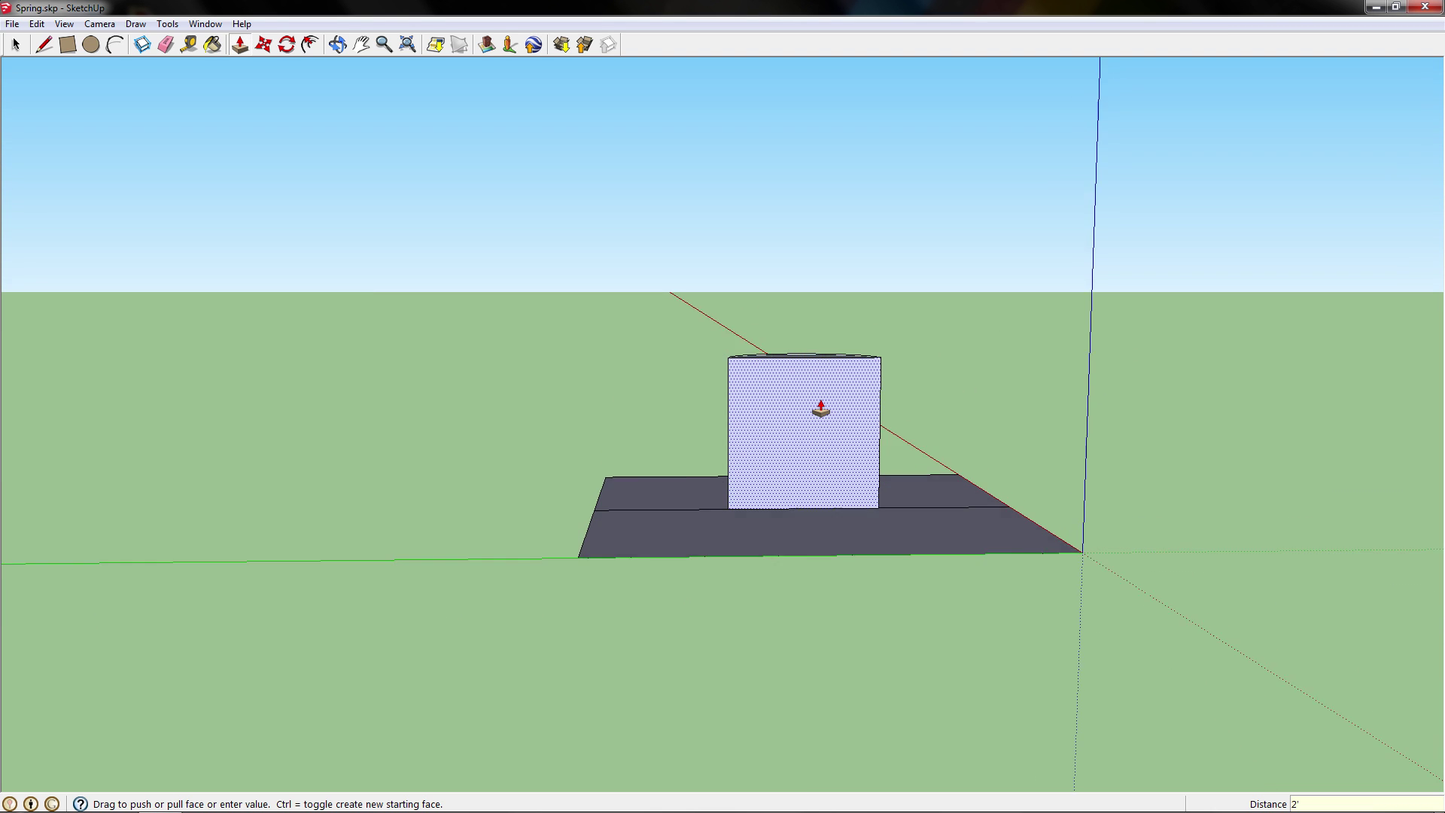
key(ctrl+z)
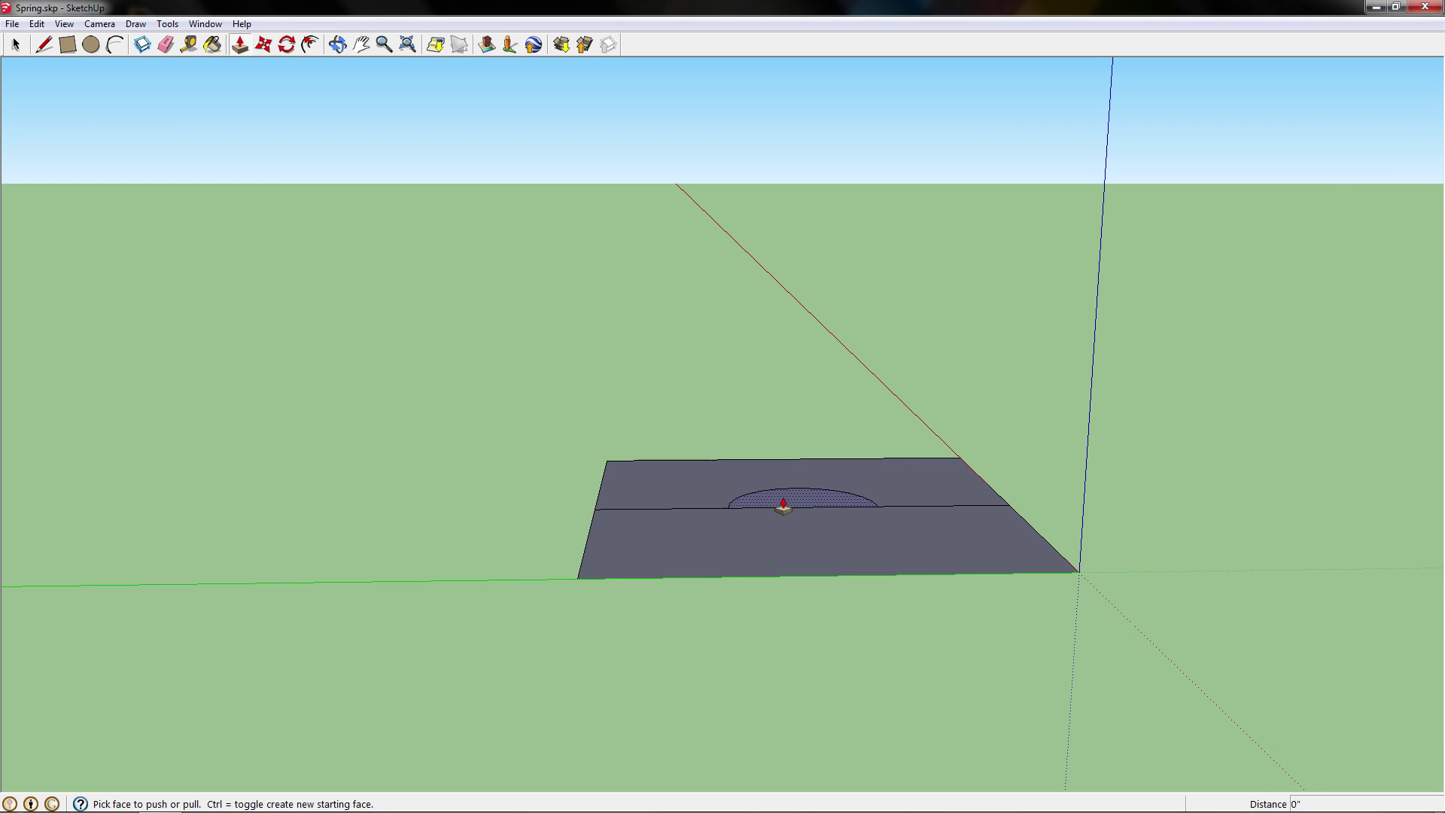
click(782, 506)
text(1')
key(Return)
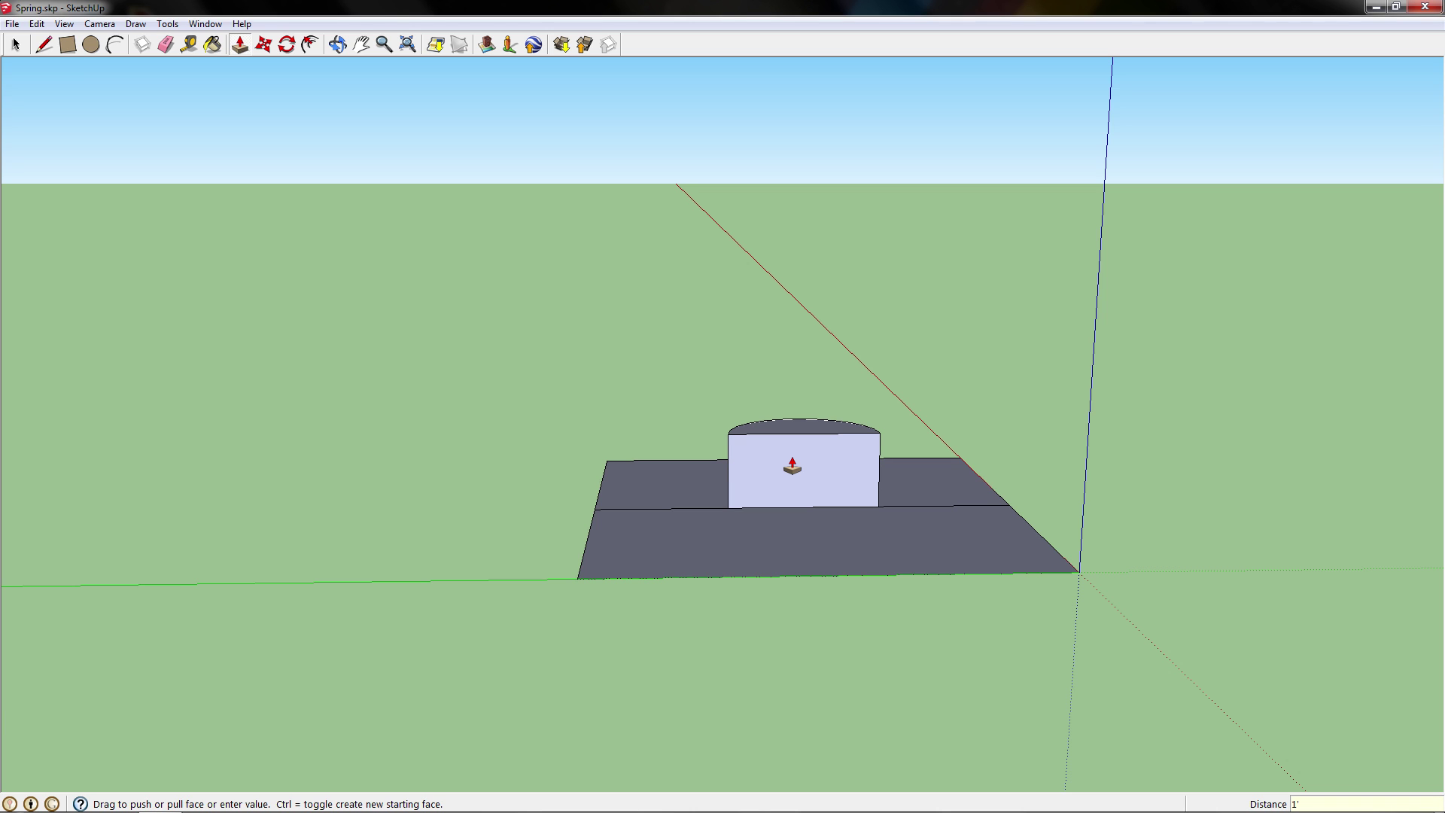
click(45, 46)
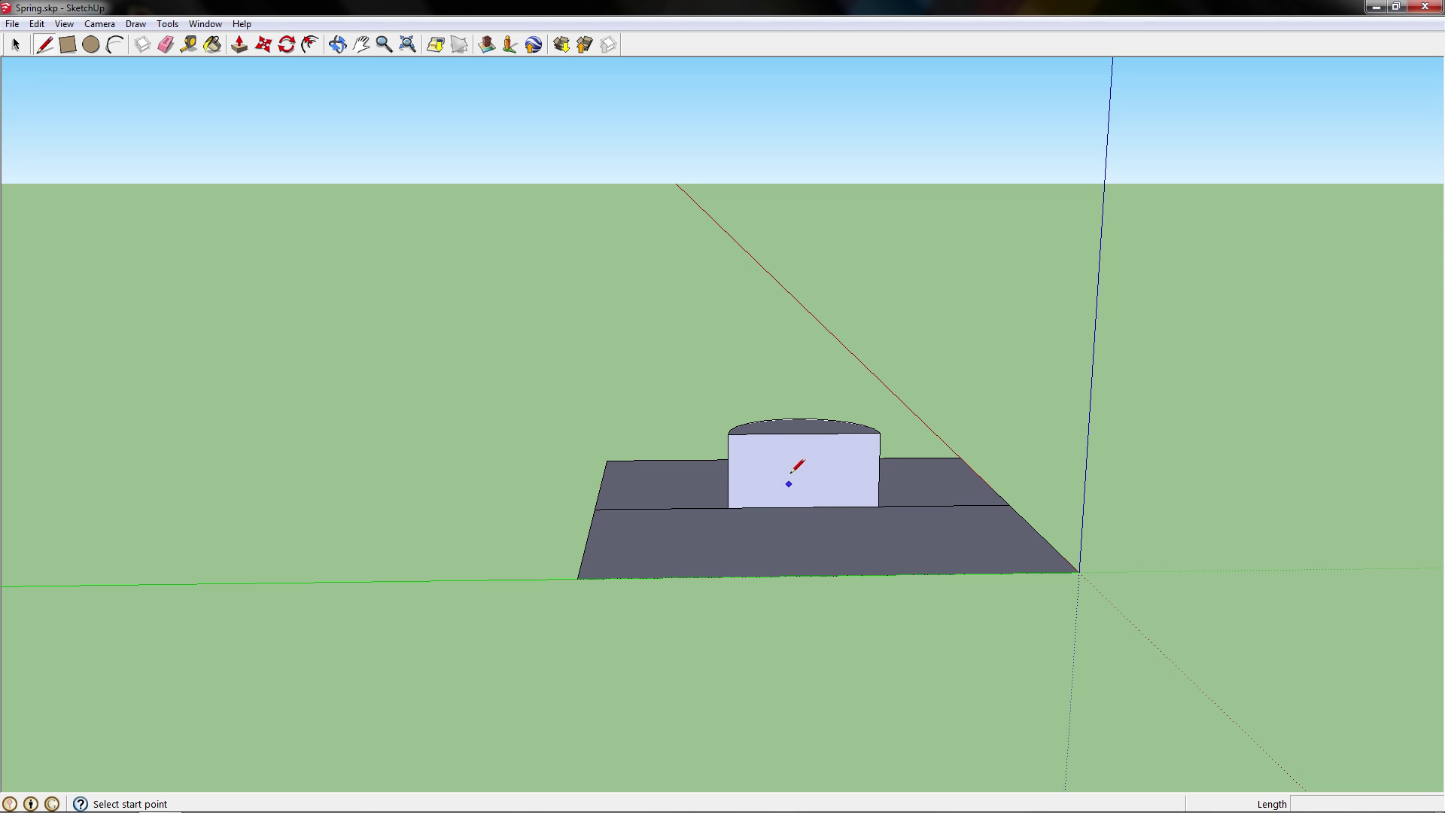
- Draw a horizontal line across the half-cylinder's flat face from its left edge to its right edge
click(728, 471)
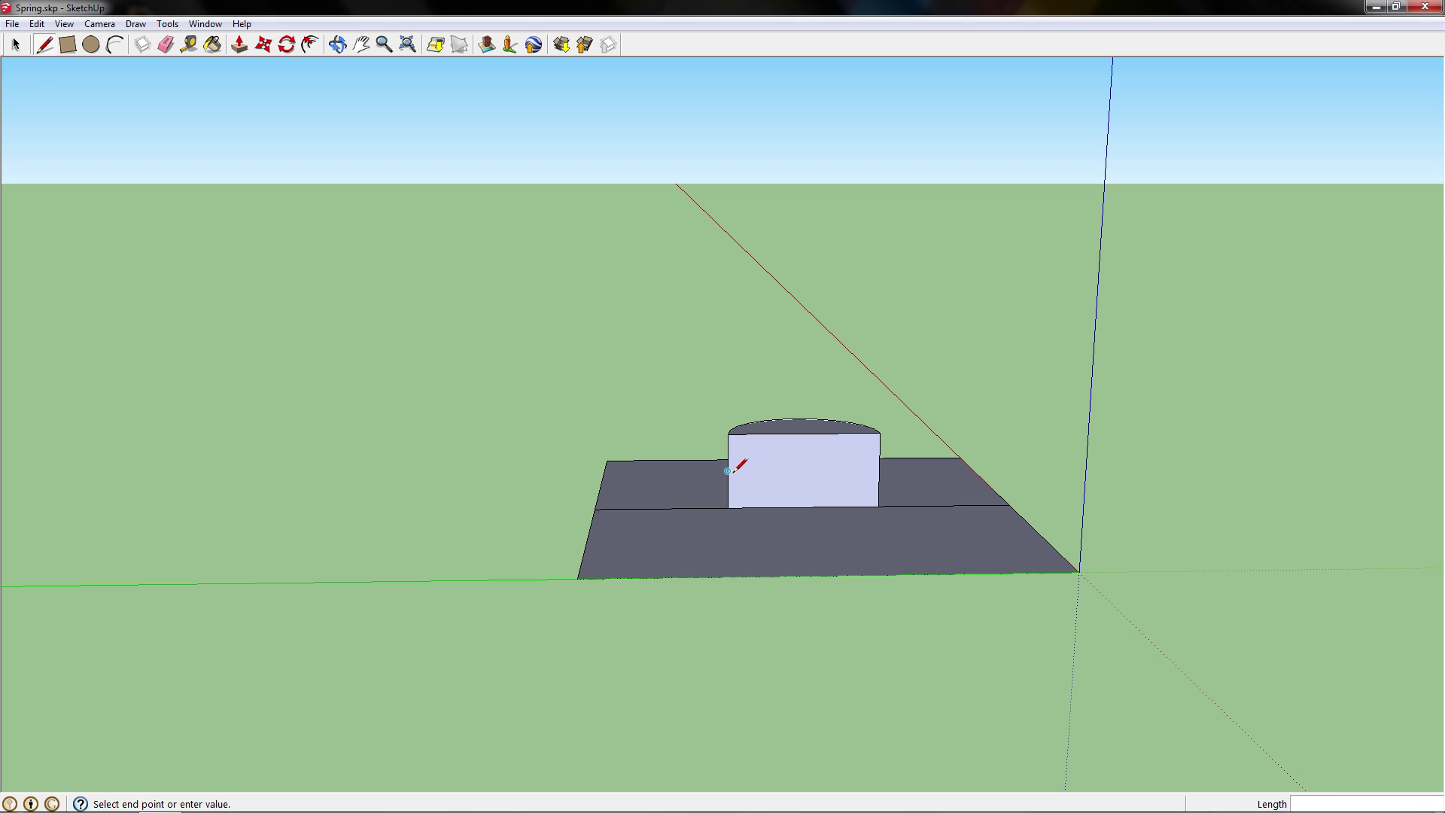
click(879, 470)
mouse_move(879, 470)
middle_down()
mouse_move(728, 482)
mouse_move(793, 476)
mouse_move(742, 462)
middle_up()
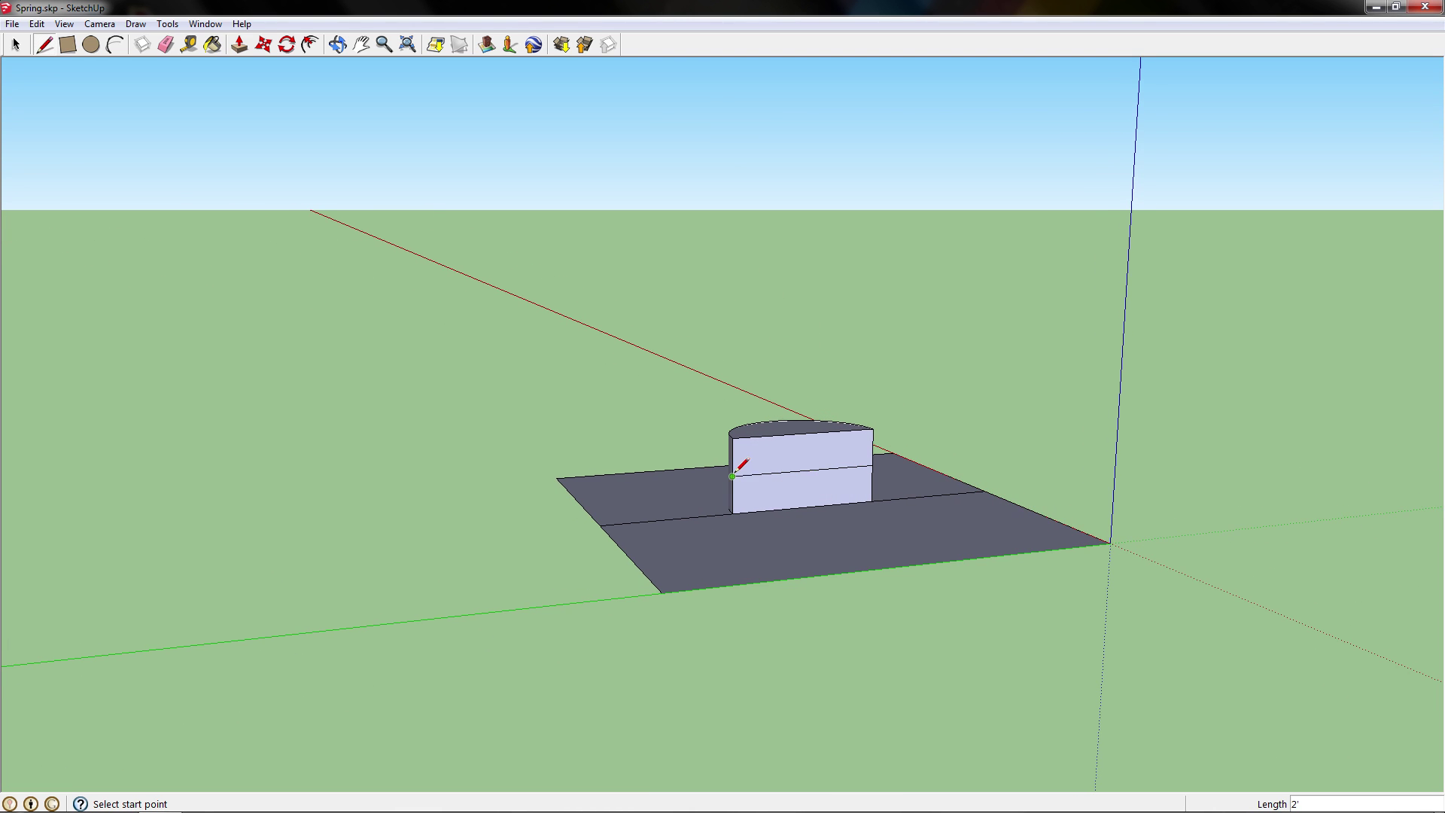
click(113, 47)
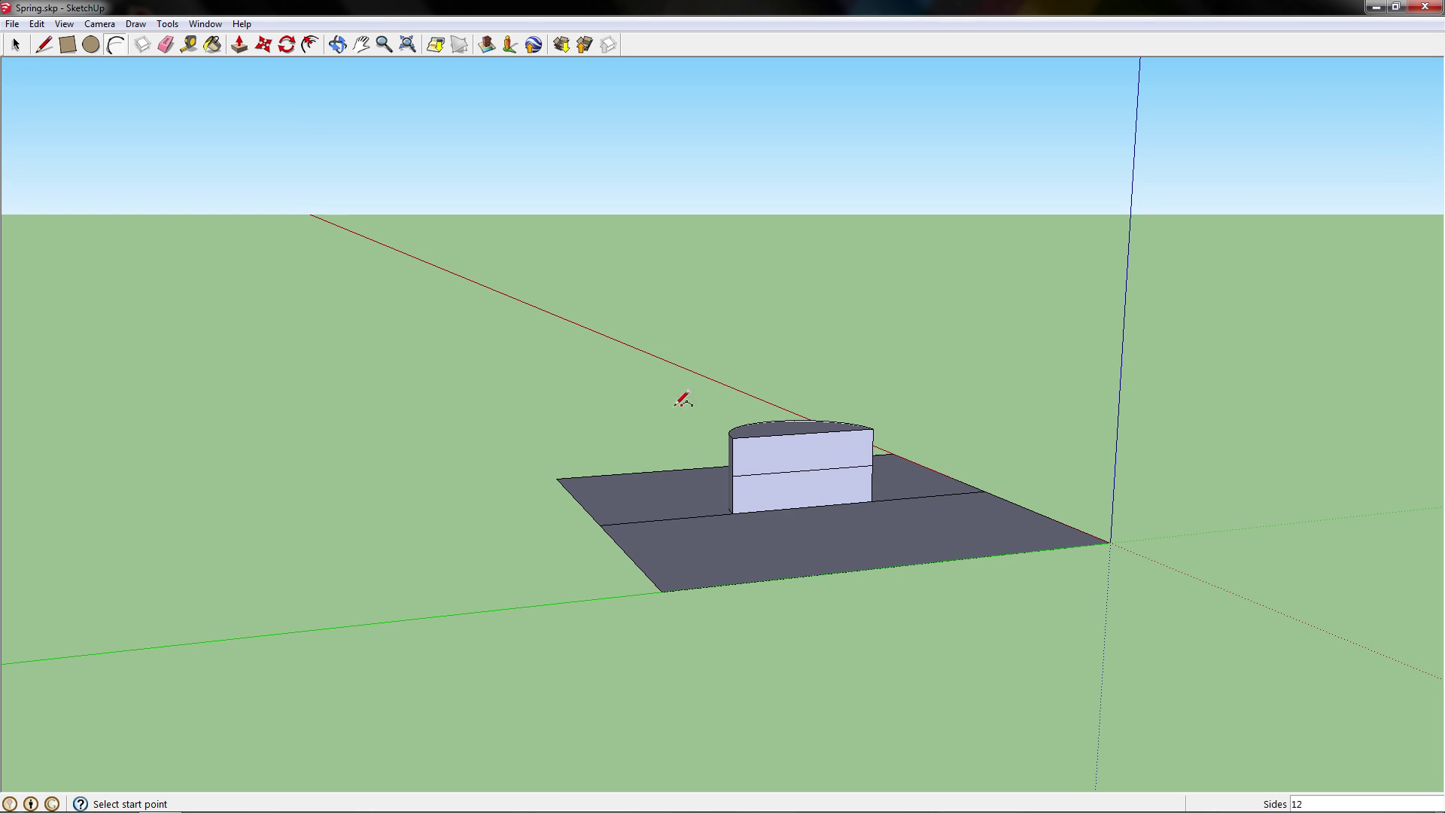
- Draw a slanted edge across the half-cylinder's side
key(l)
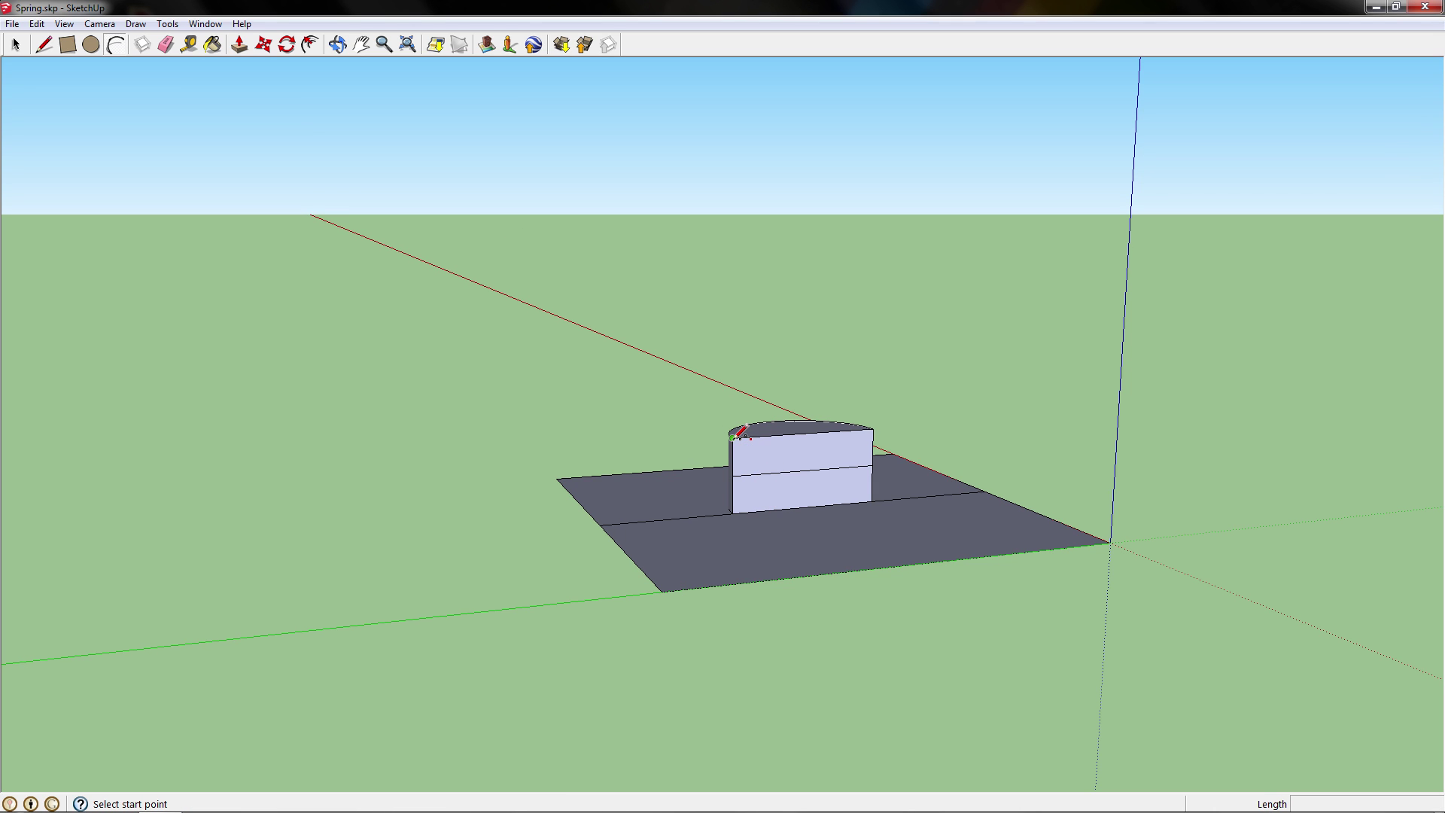
drag(732, 437, 873, 463)
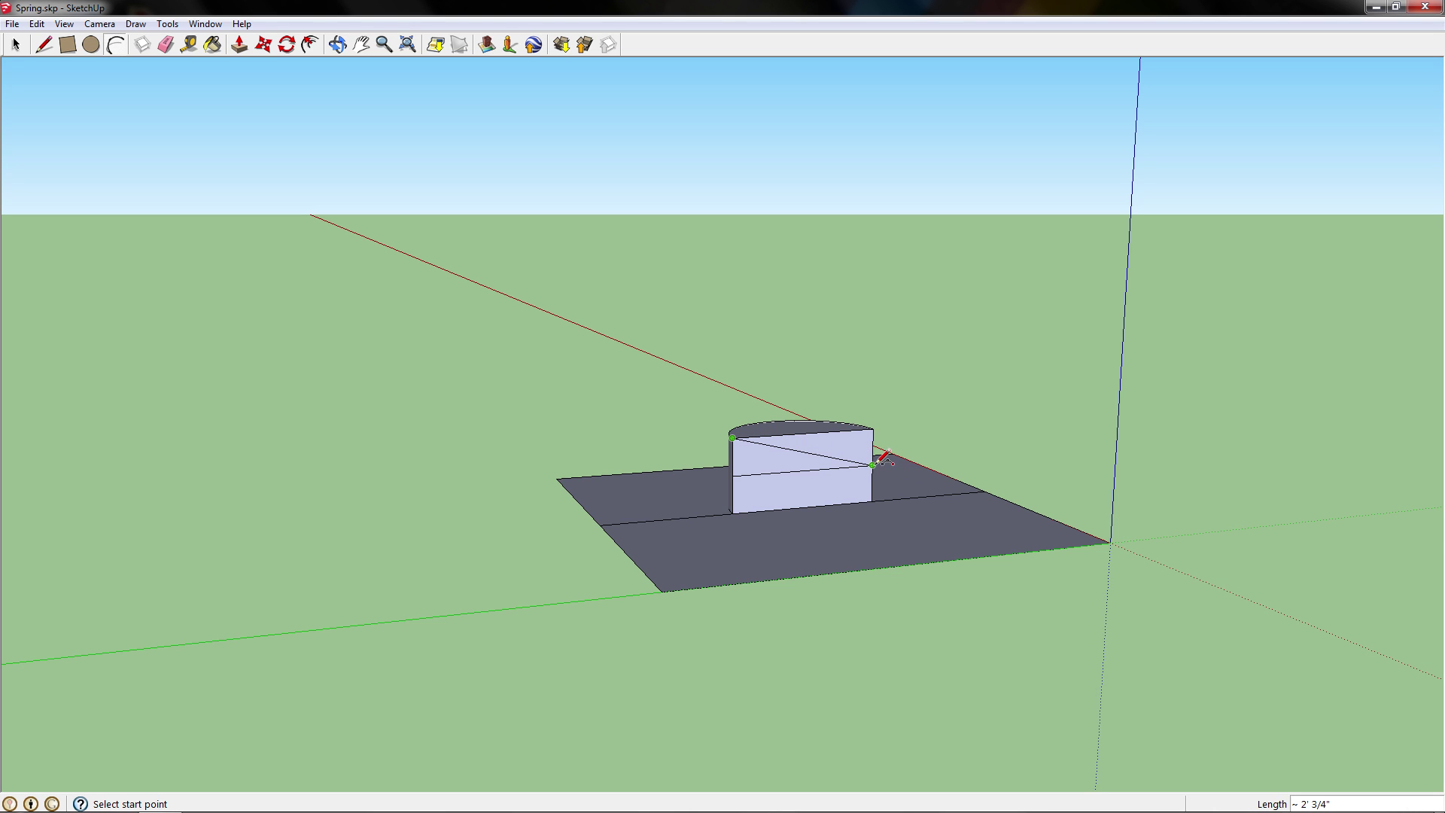
middle_drag(879, 461, 882, 465)
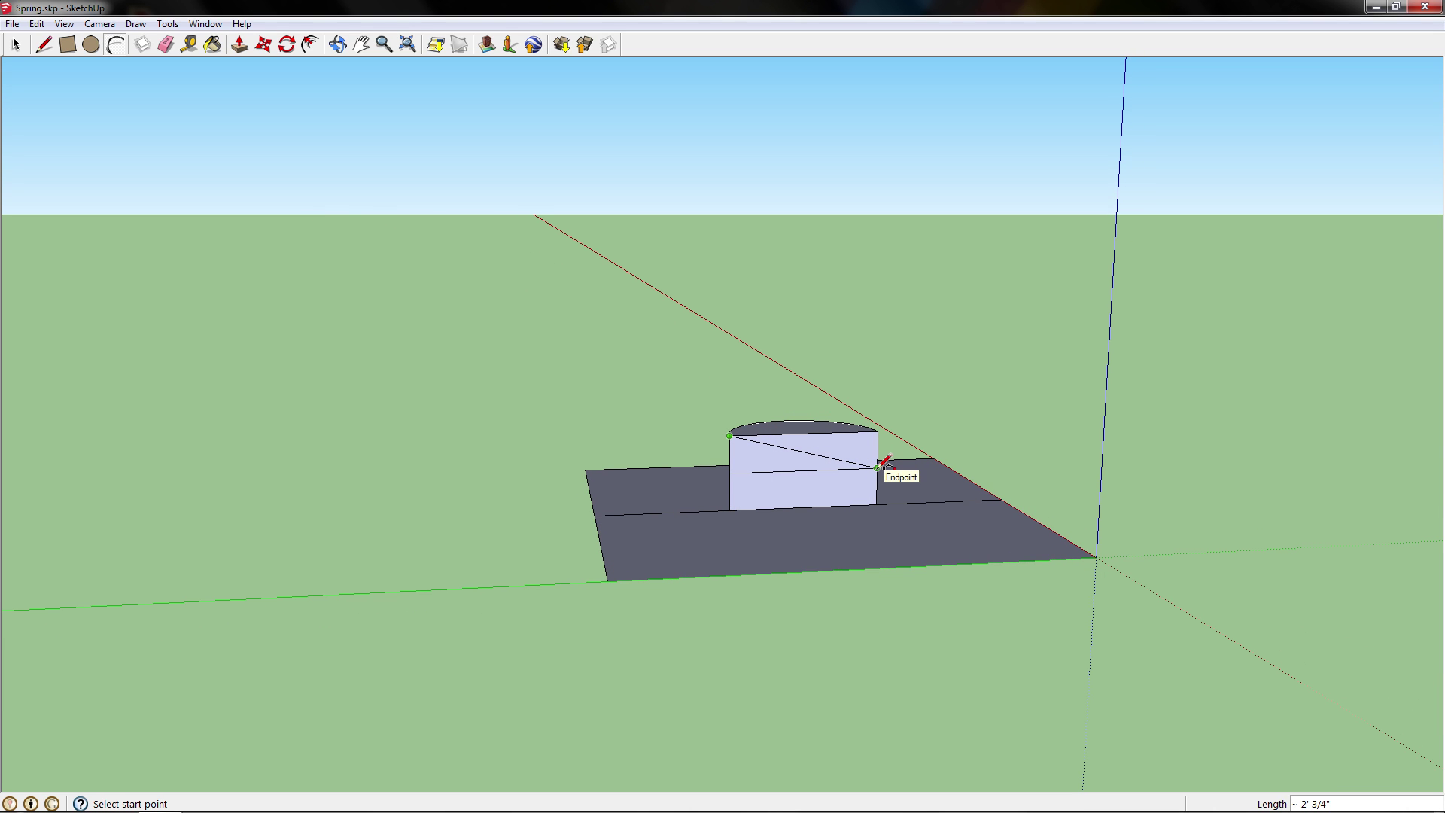
- Start an arc between the cylinder's two top corners and view it from Top
key(a)
click(877, 467)
click(729, 436)
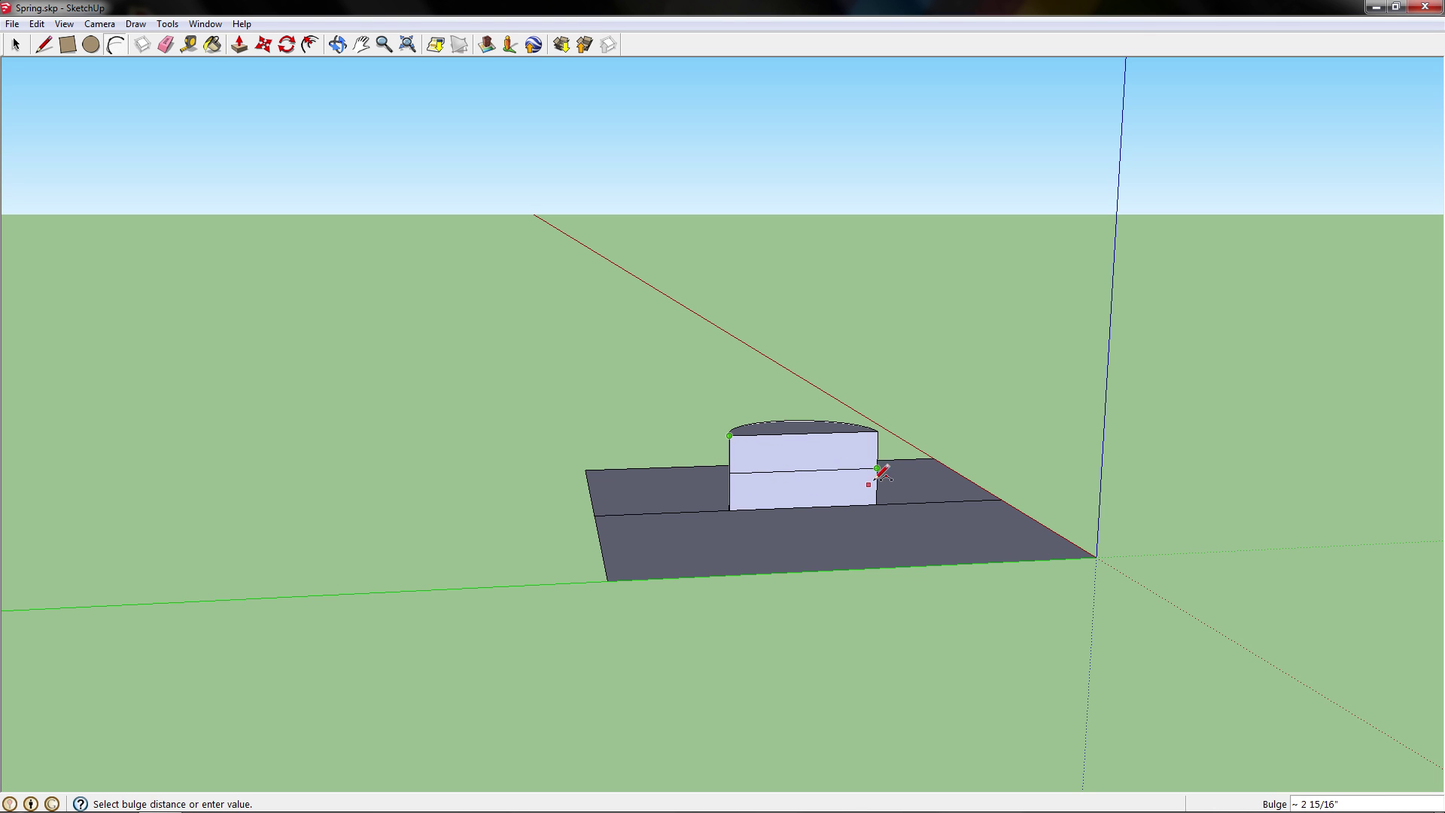
middle_drag(877, 474, 786, 459)
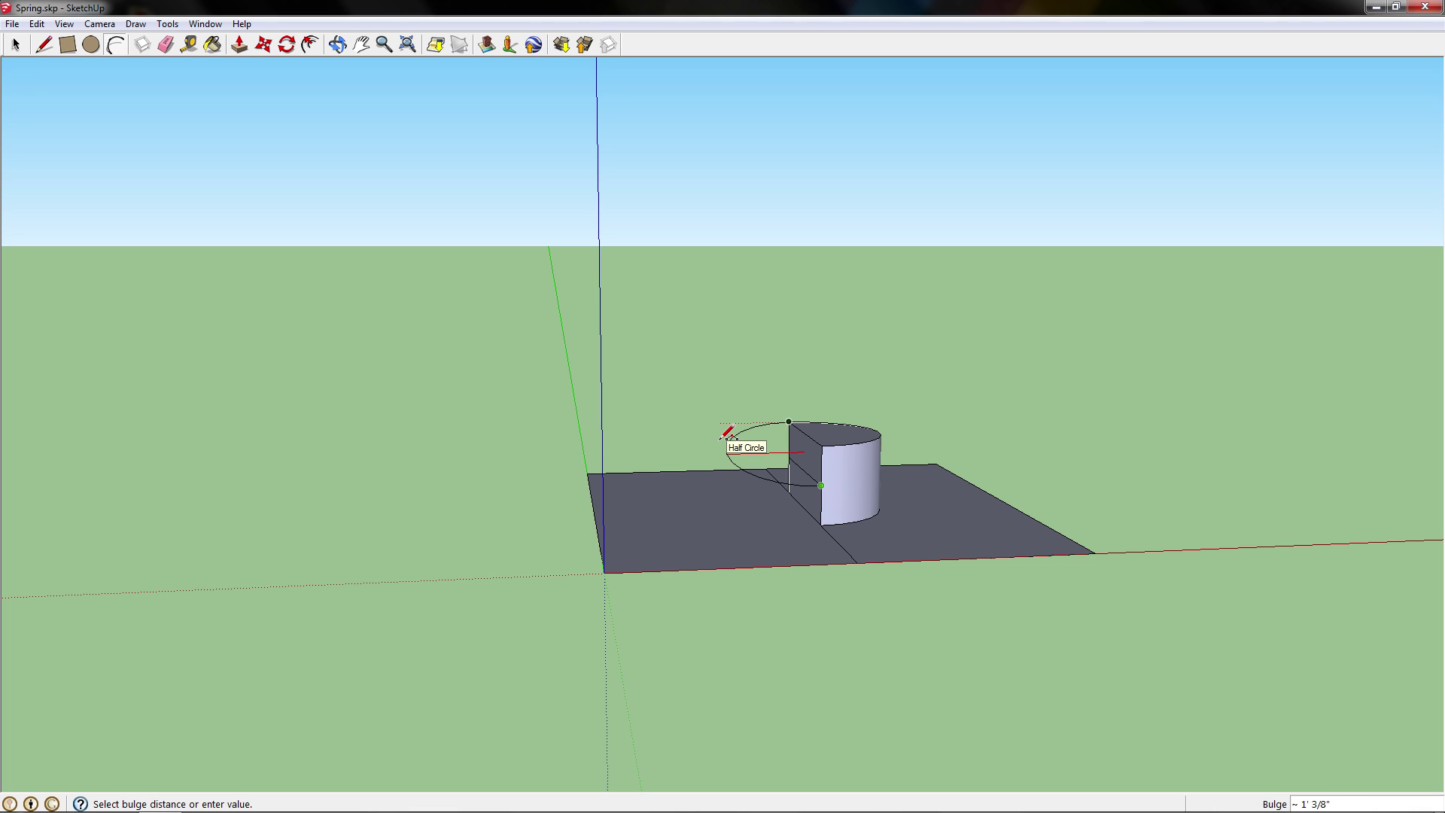
key(F2)
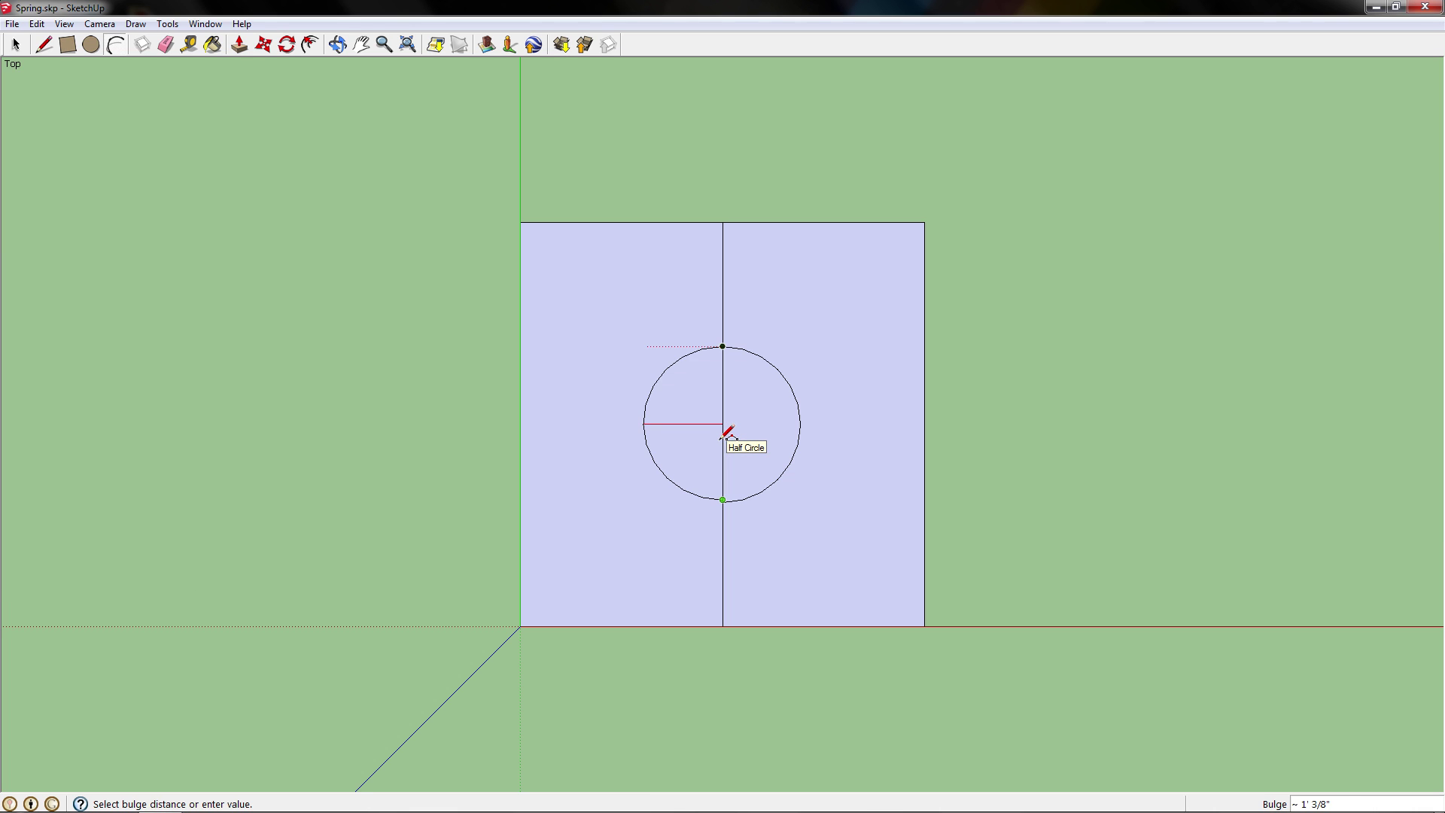
- Set the arc's bulge to finish it, then switch to Parallel Projection and back to Perspective
click(645, 423)
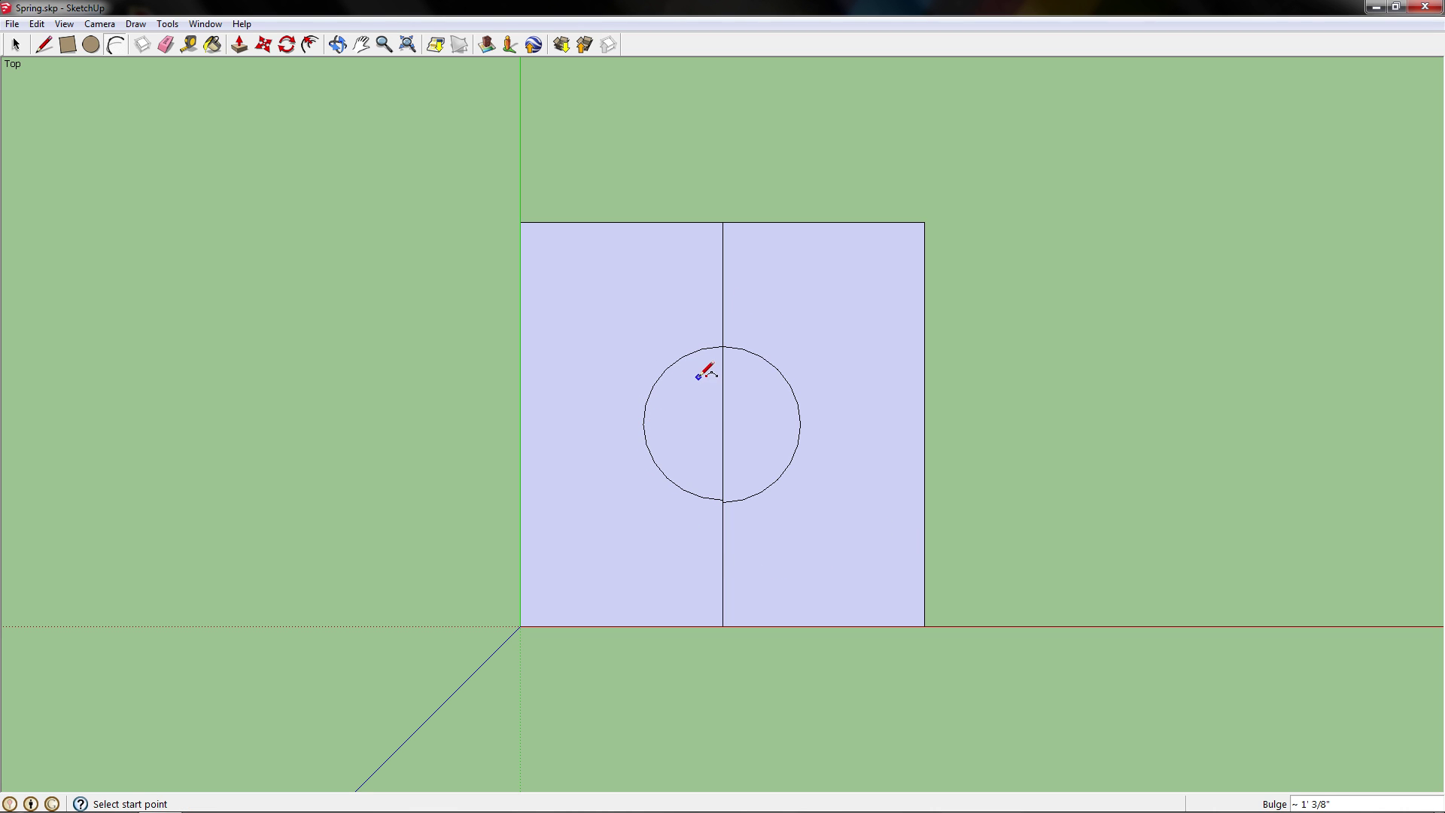
click(109, 25)
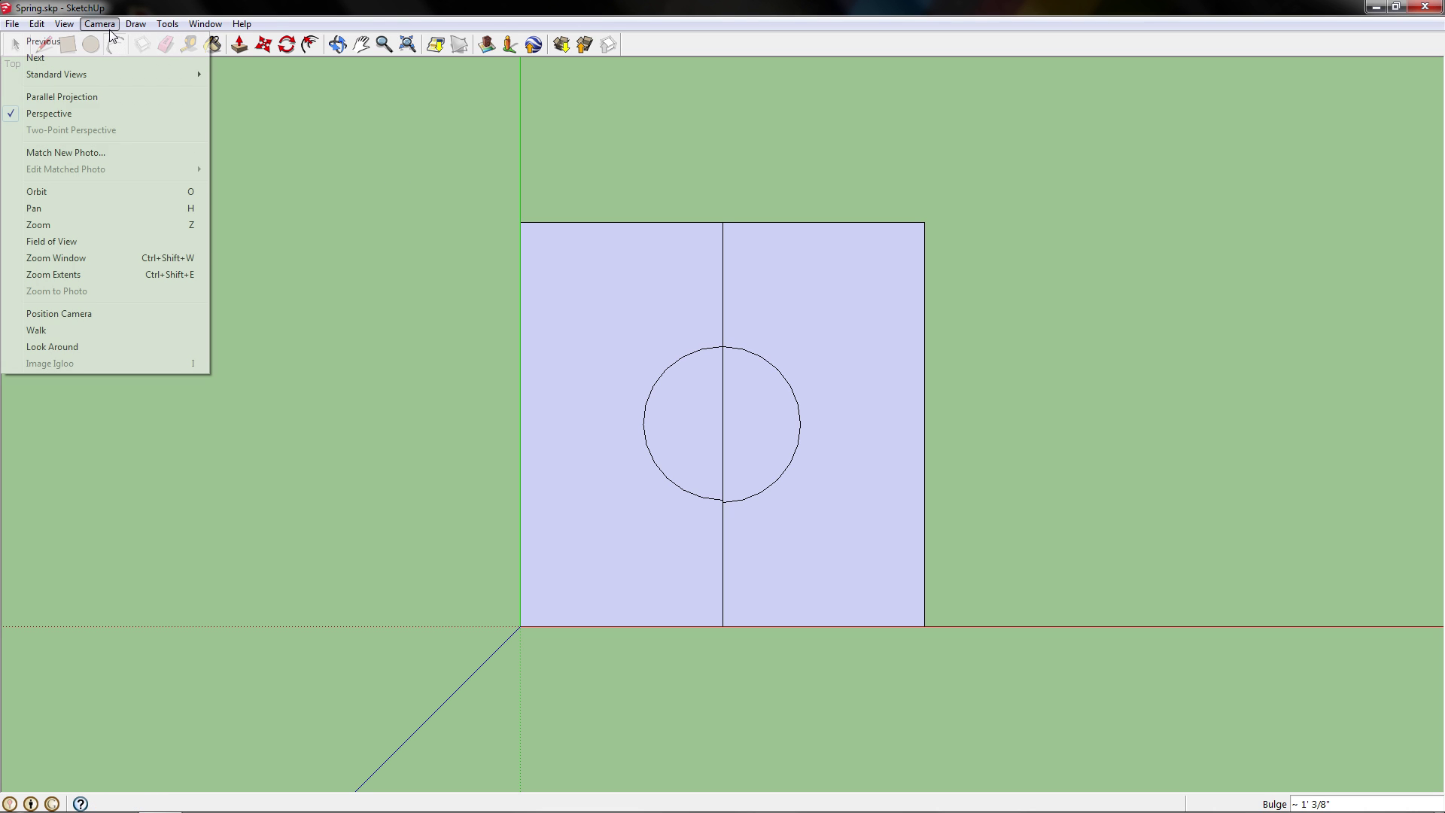
click(91, 115)
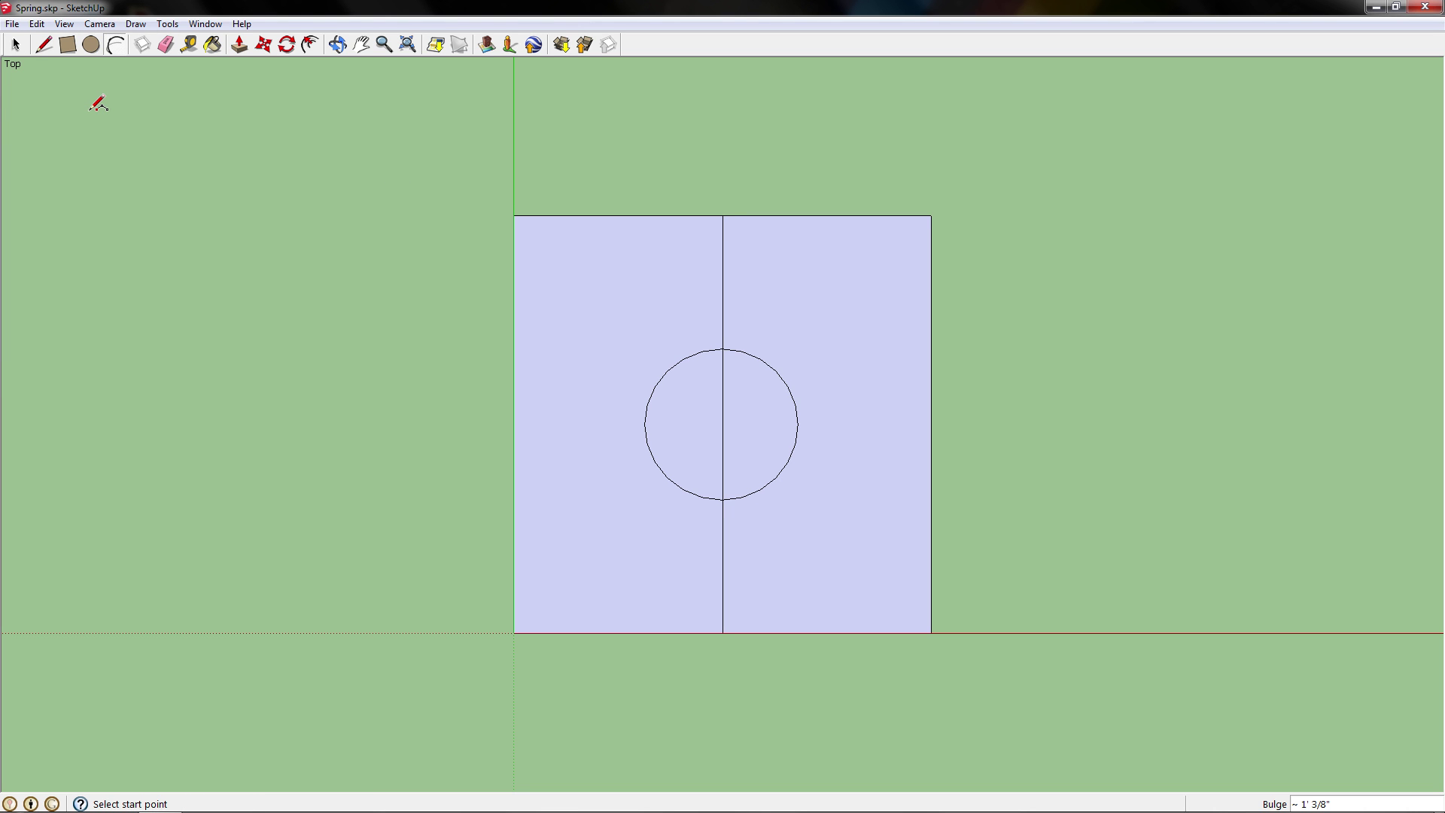
click(100, 25)
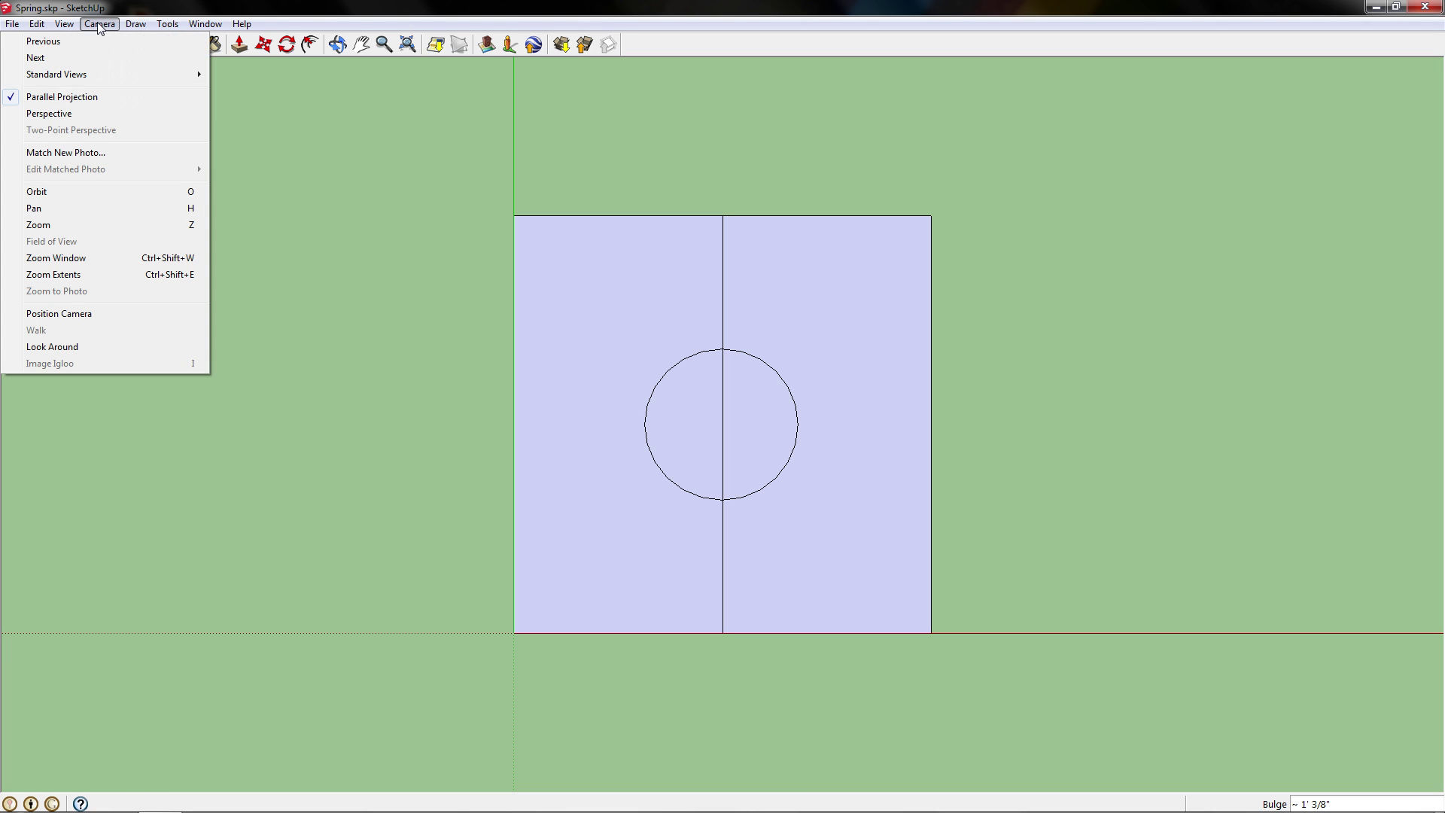
click(50, 114)
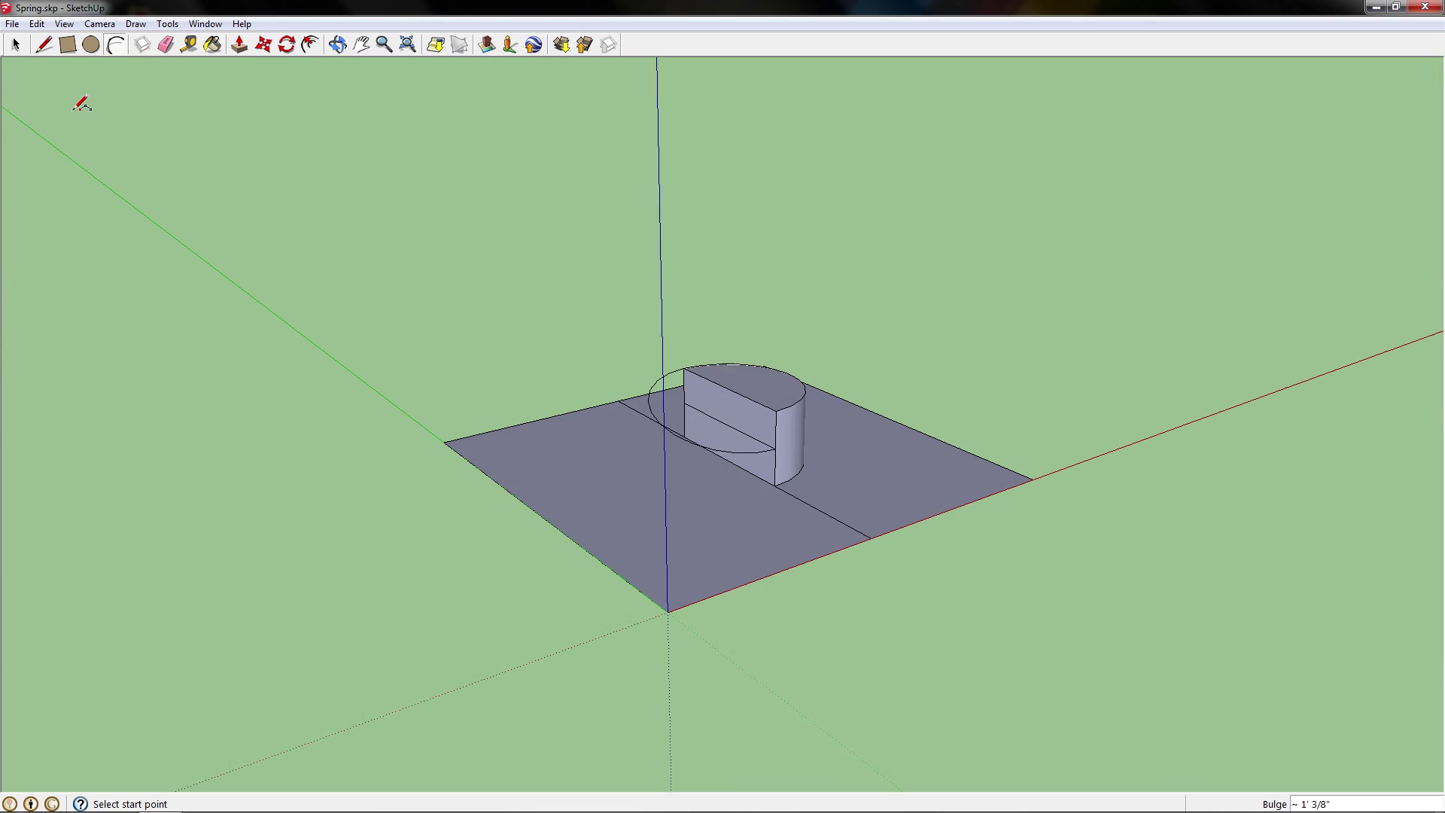
- Delete the half-cylinder's top edge, faces and both vertical edges
click(15, 44)
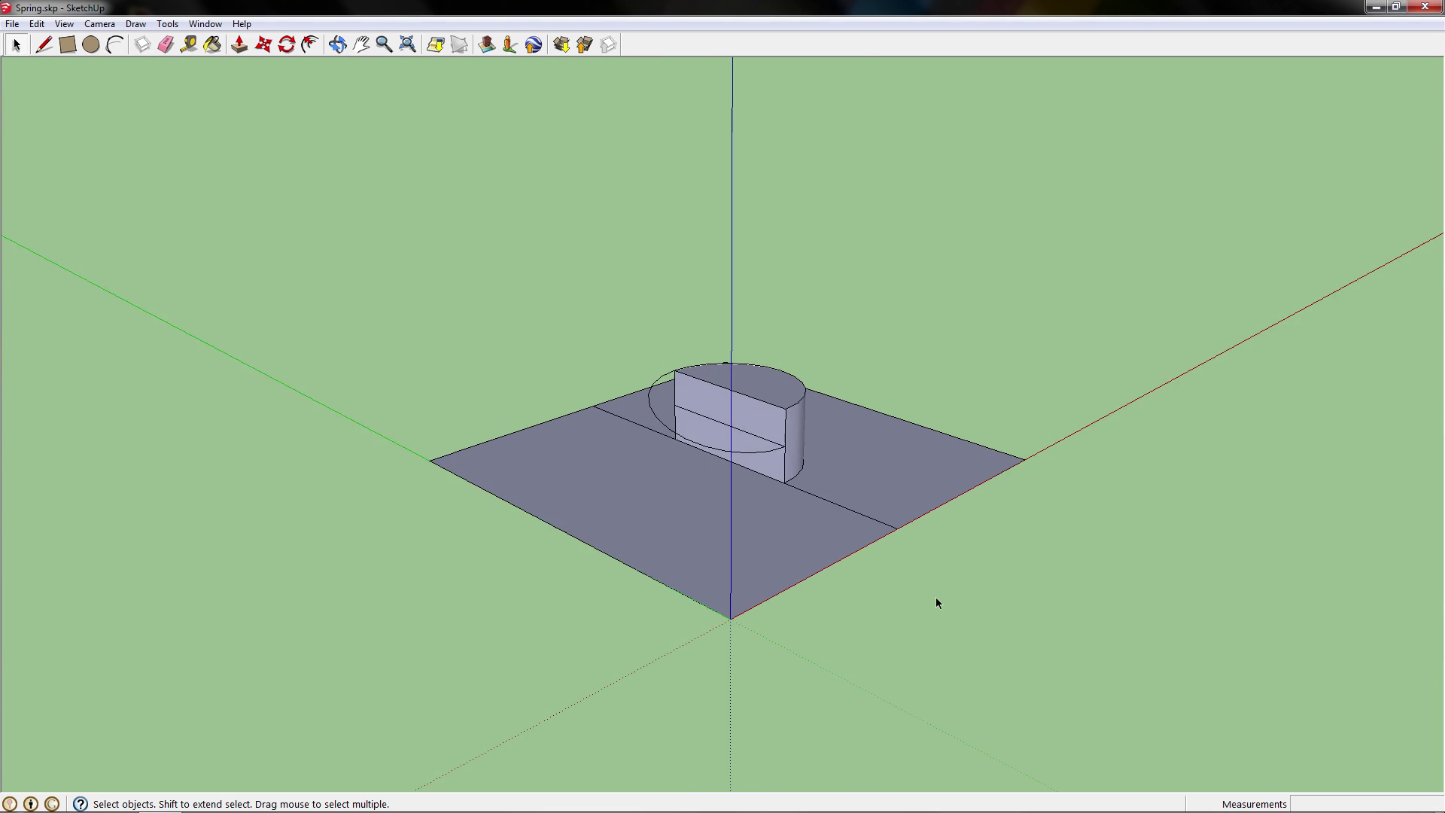
middle_drag(937, 599, 771, 455)
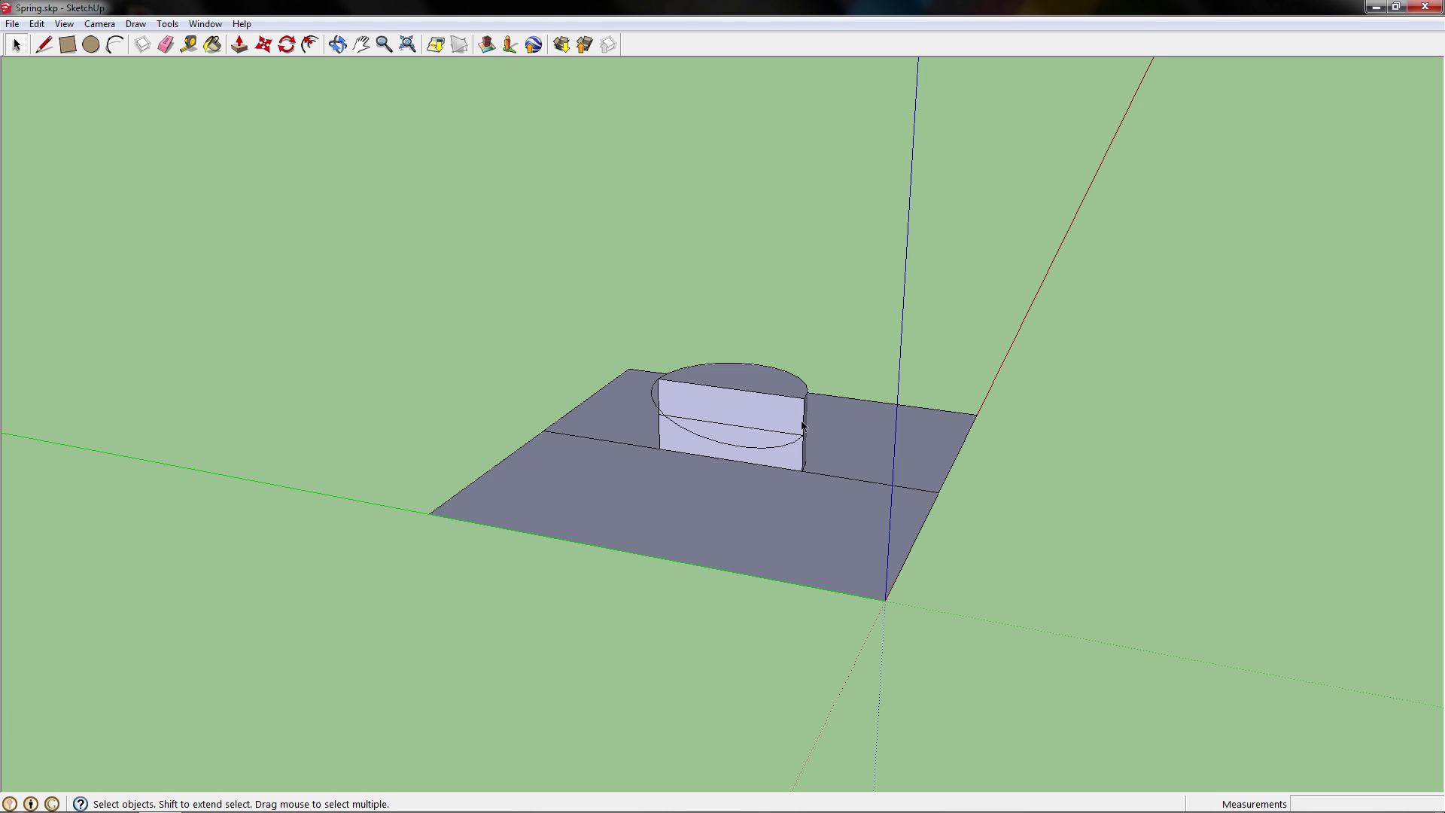
click(786, 376)
key(Delete)
click(792, 404)
key(Delete)
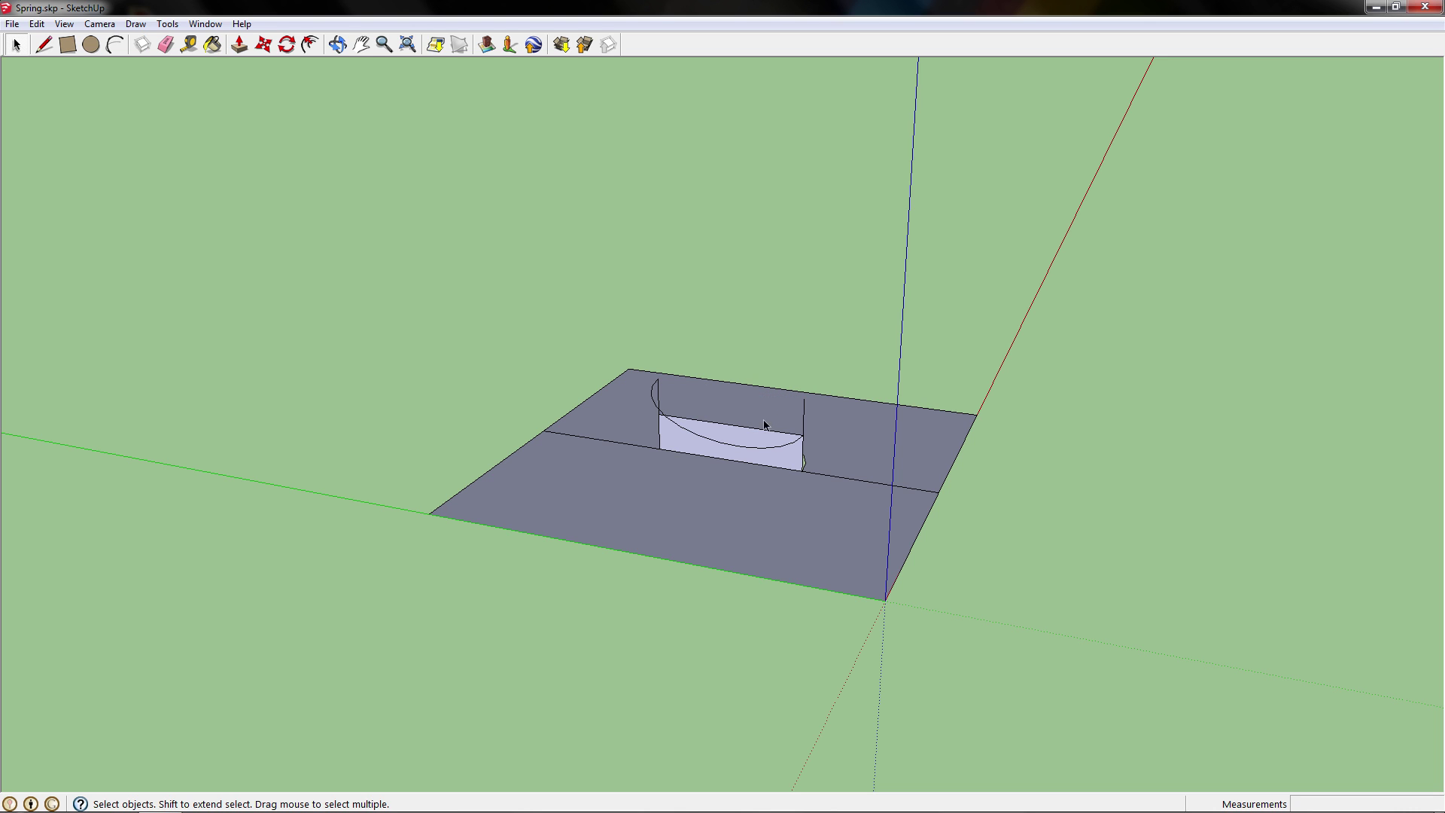
click(802, 424)
key(Delete)
click(783, 444)
key(Delete)
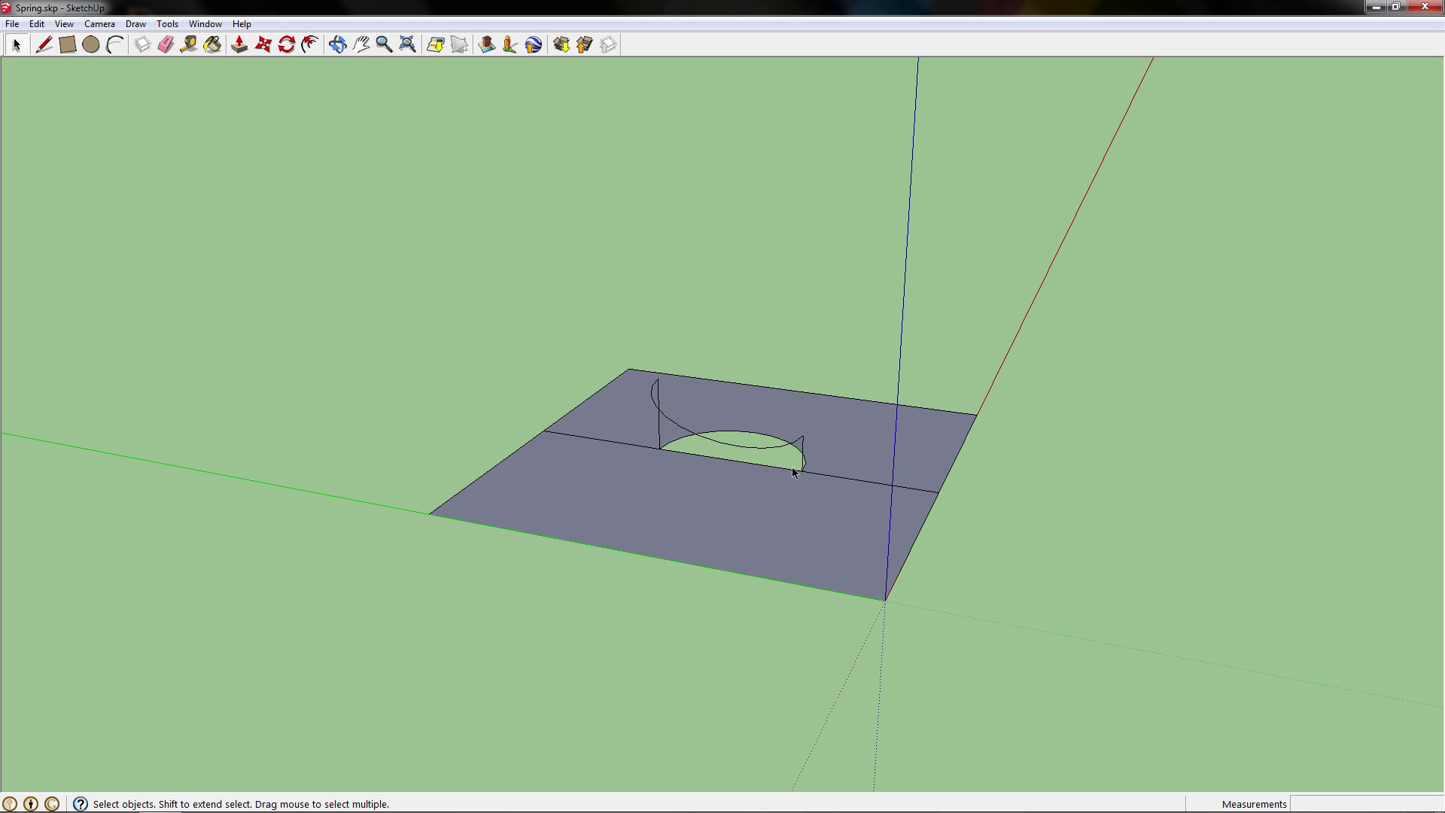
click(657, 407)
key(Delete)
- Delete the platform's dividing line, a leftover edge and the lower arc
click(810, 477)
key(Delete)
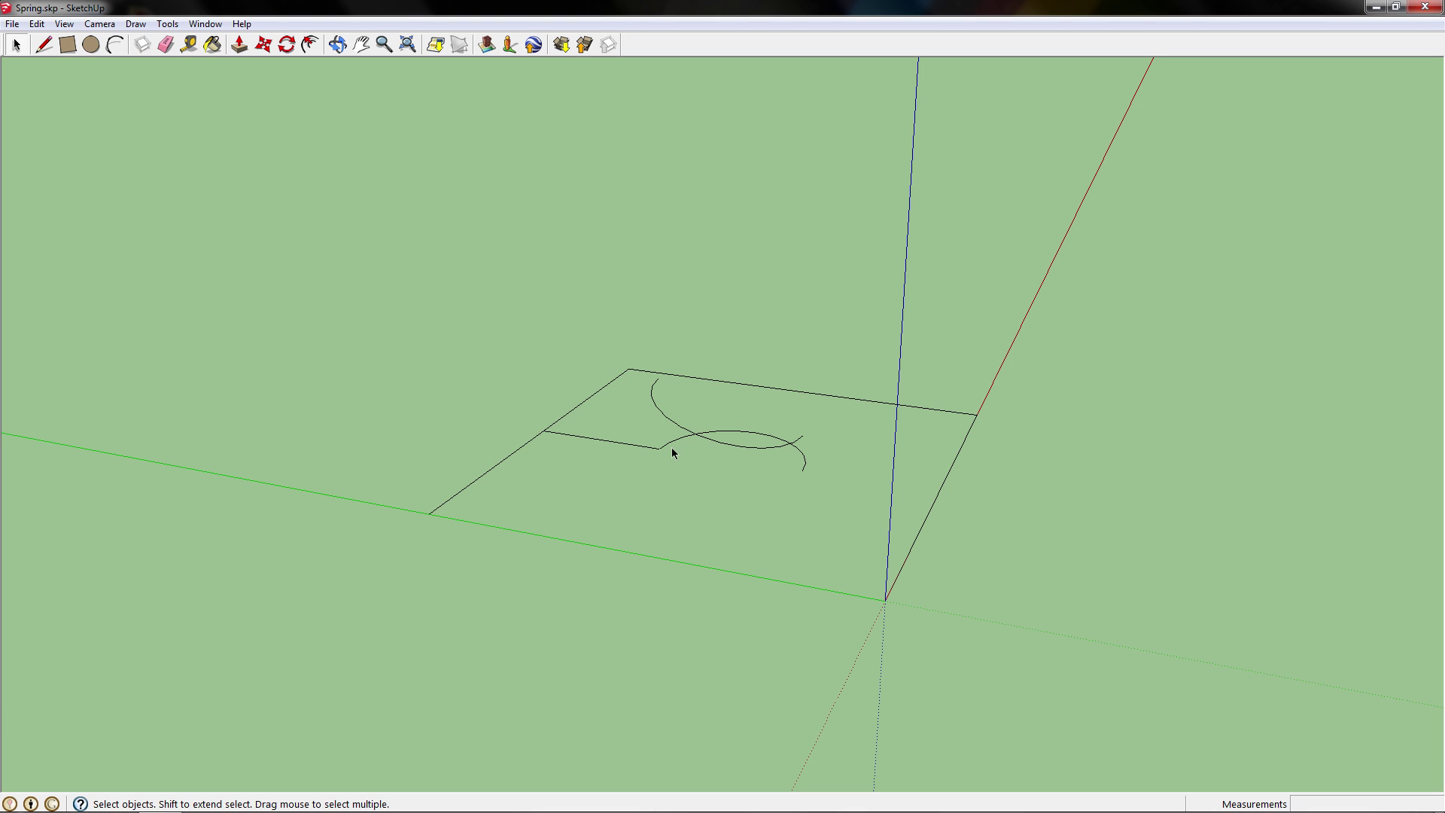
key(Delete)
click(693, 441)
key(Delete)
- Window-select everything, deselect the arc, and delete the rectangle edges
drag(396, 205, 1034, 727)
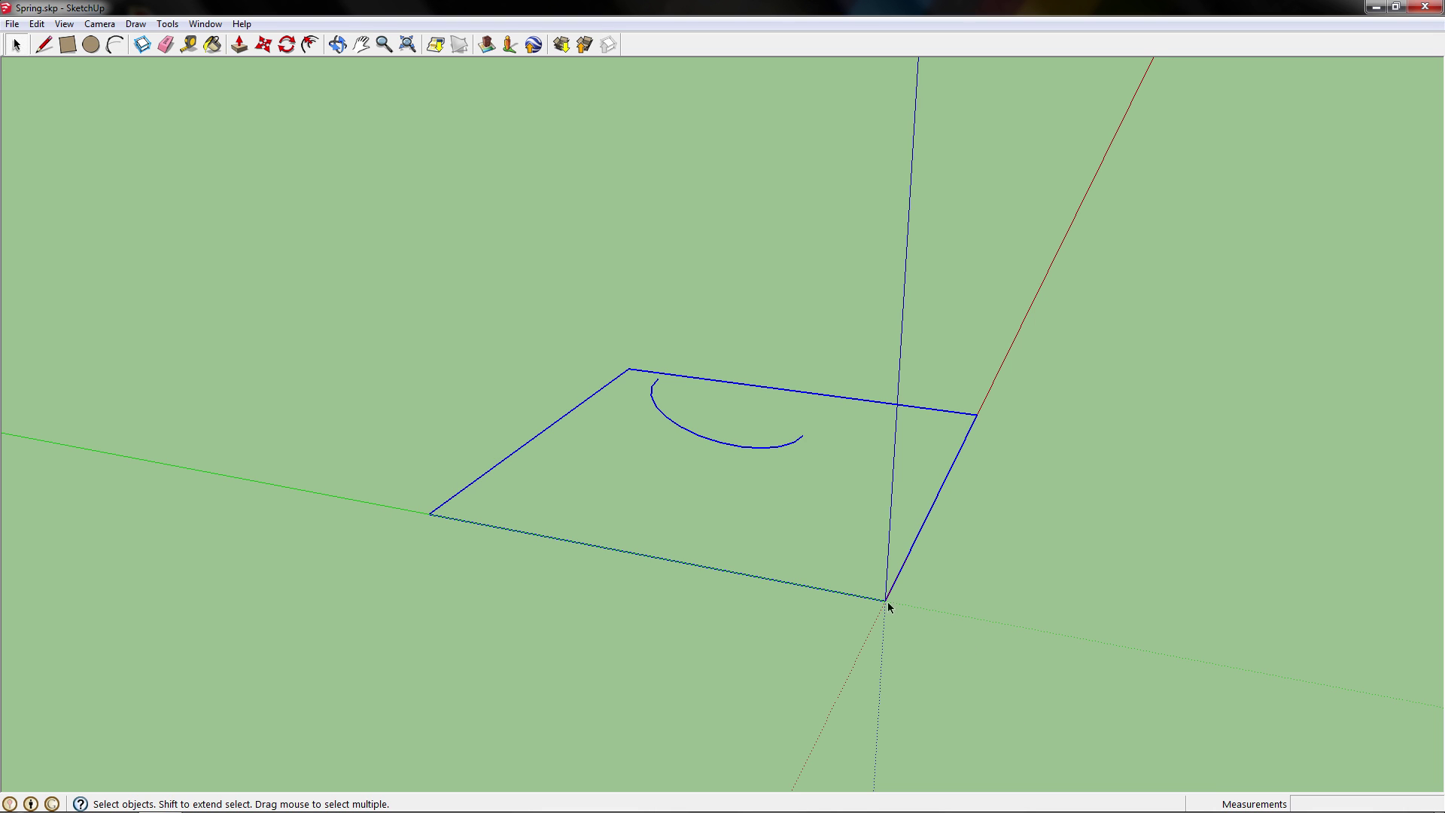
shift+click(779, 449)
key(Delete)
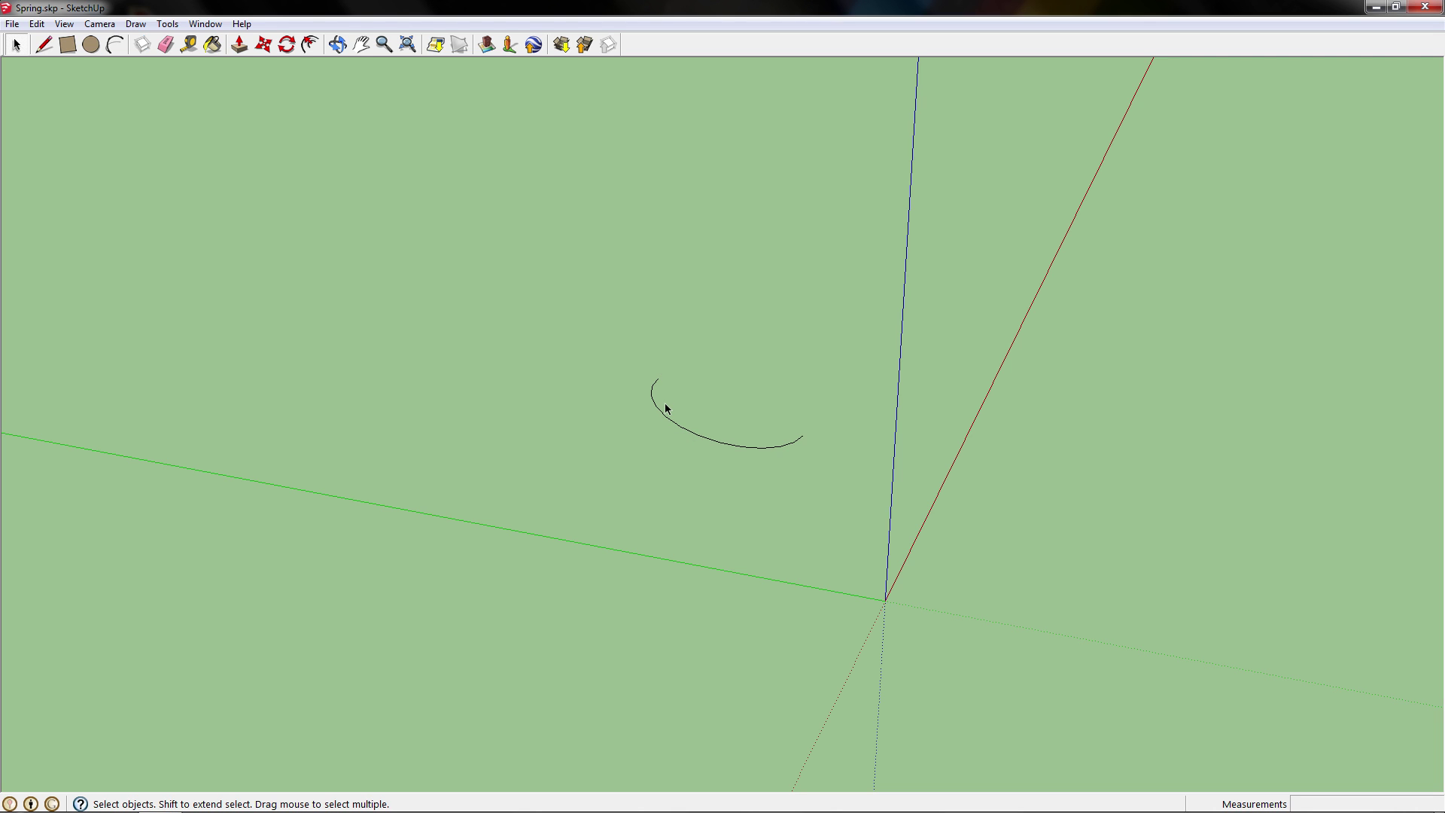
- Draw a new rectangle from the origin beneath the arc and begin a line at the arc's endpoint
click(60, 51)
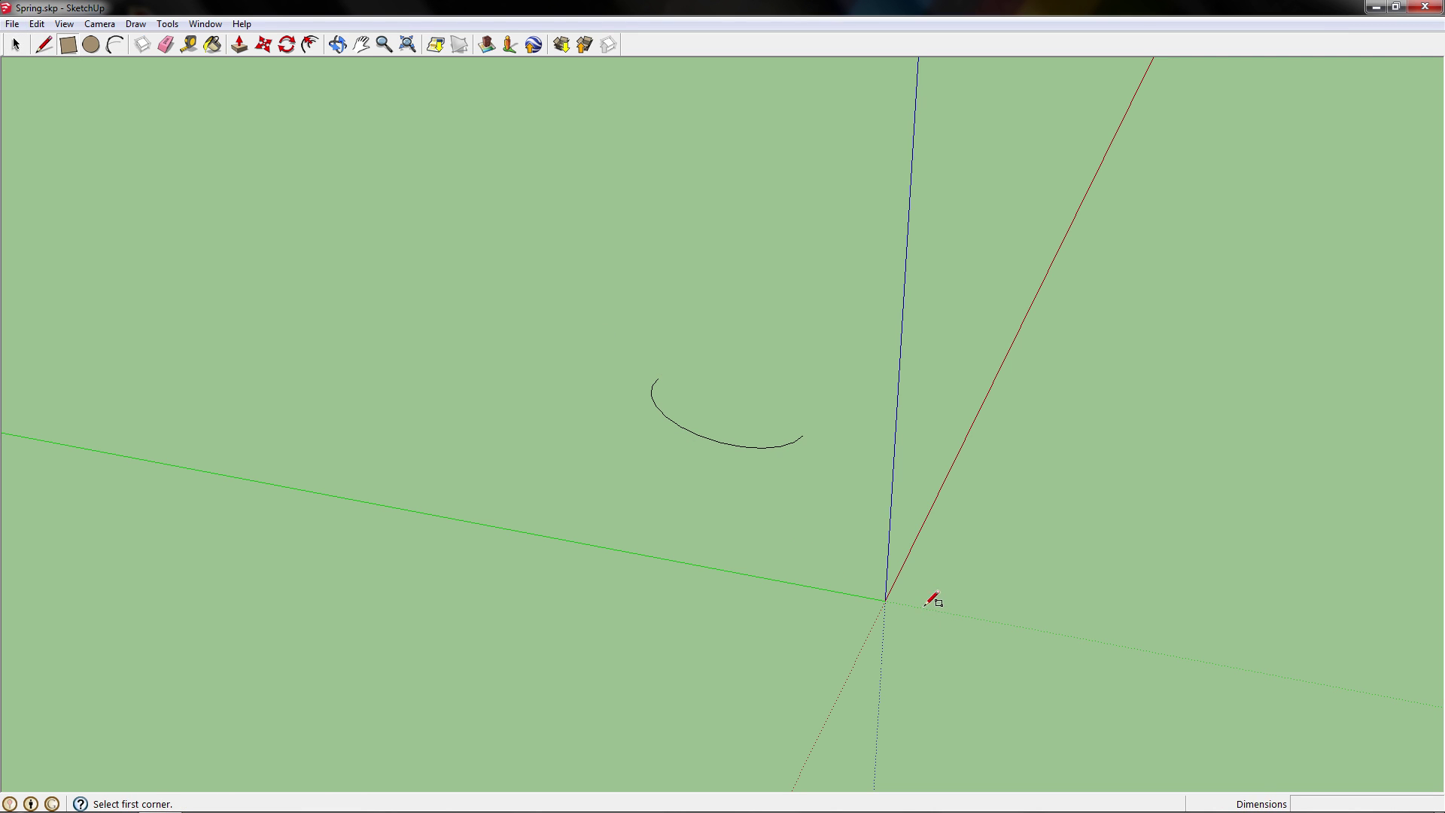
click(888, 602)
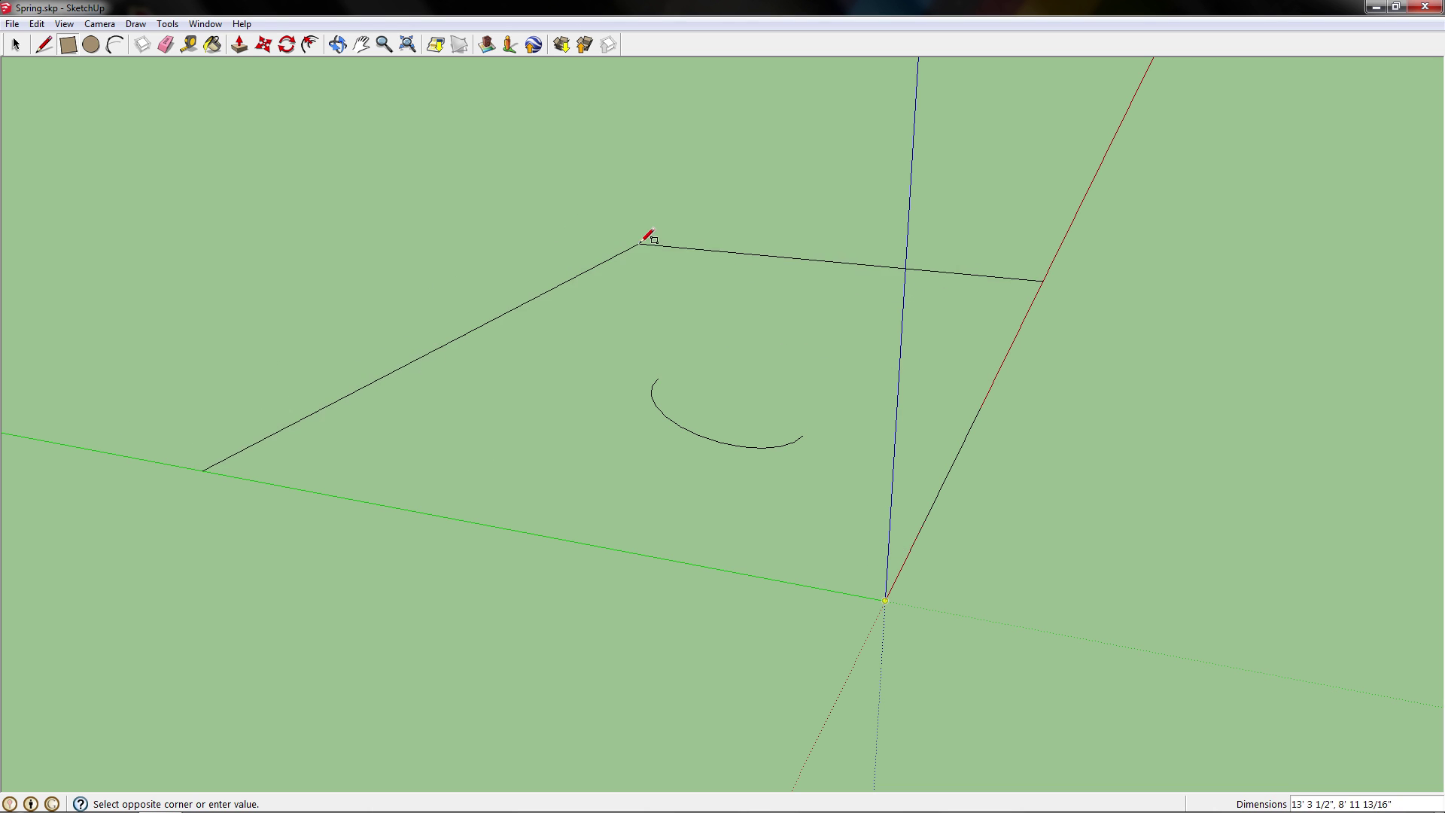
click(610, 275)
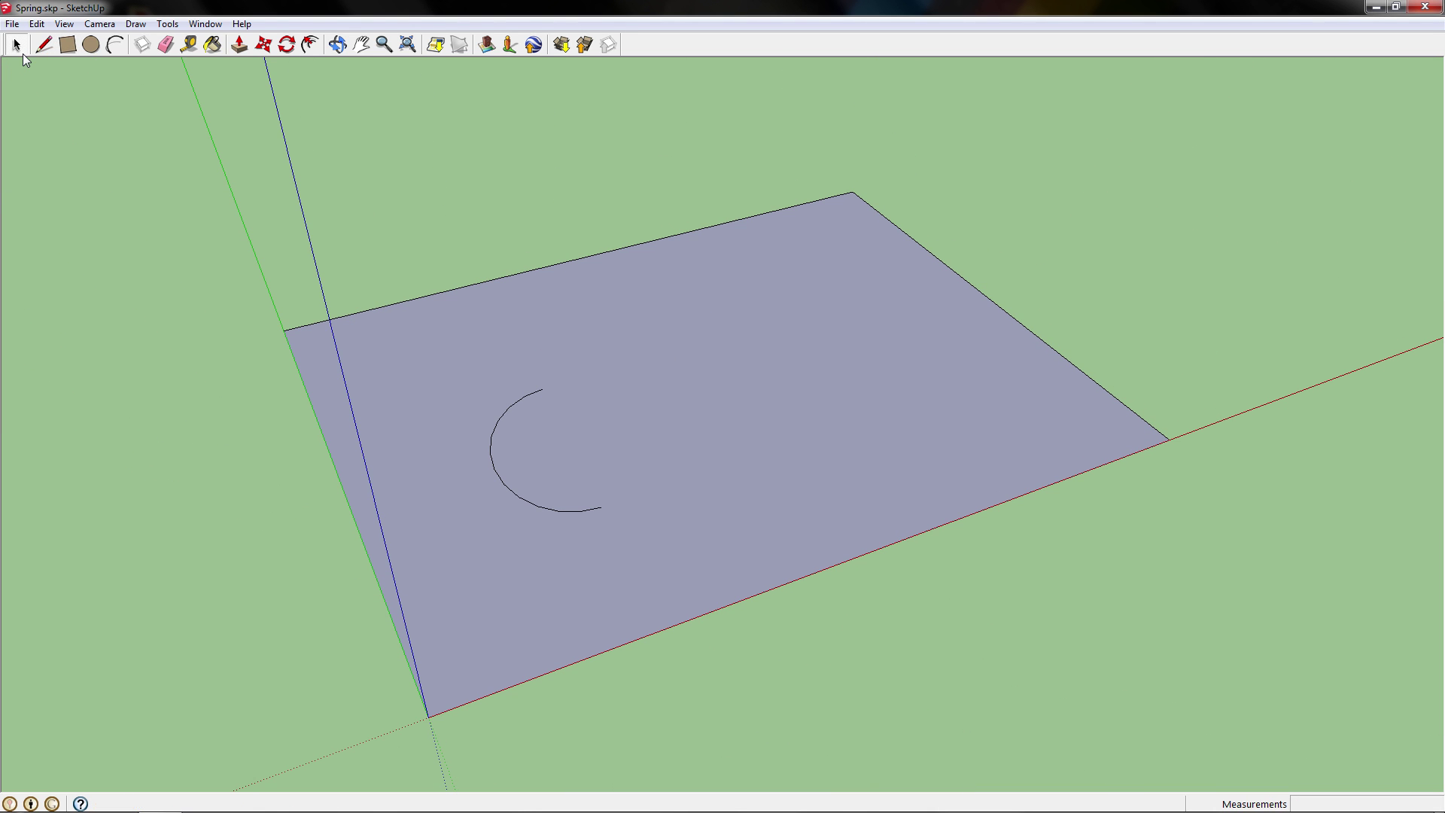
click(43, 44)
middle_drag(602, 422, 851, 459)
click(870, 428)
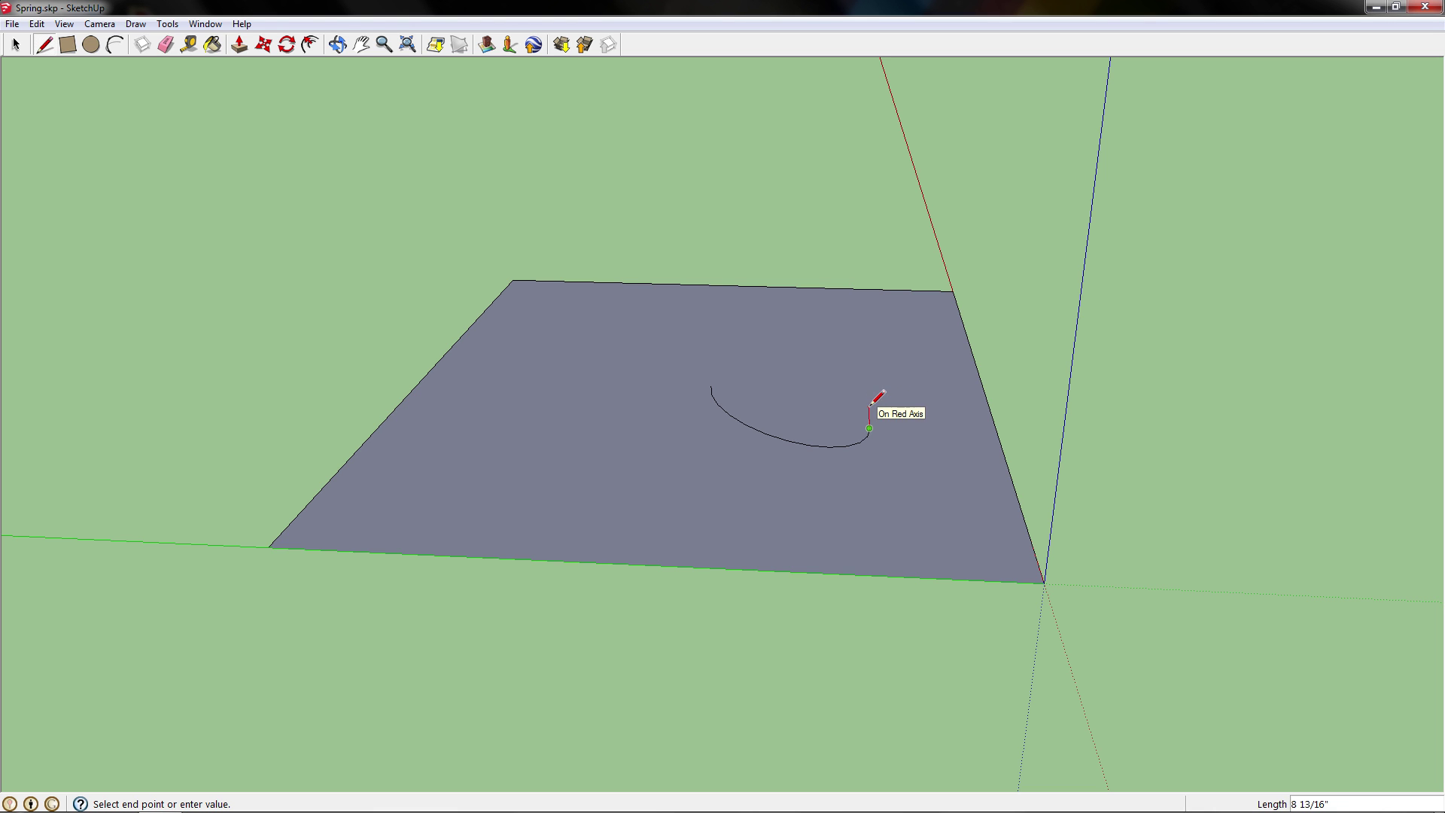
- Extend a line straight up the blue axis from the arc's end
mouse_move(870, 428)
middle_down()
mouse_move(873, 454)
mouse_move(878, 413)
middle_up()
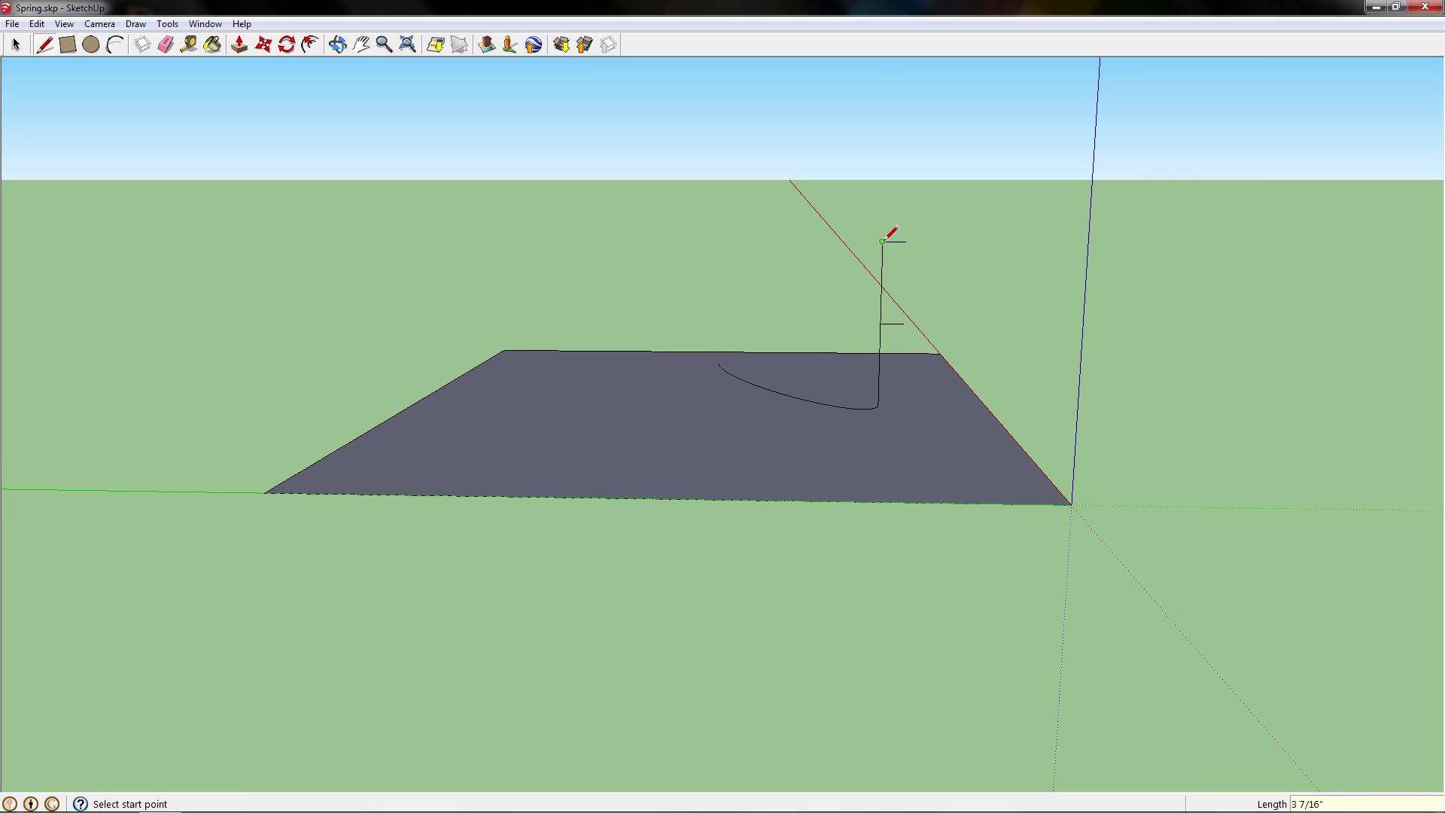
click(885, 158)
shift+middle_drag(911, 155, 908, 234)
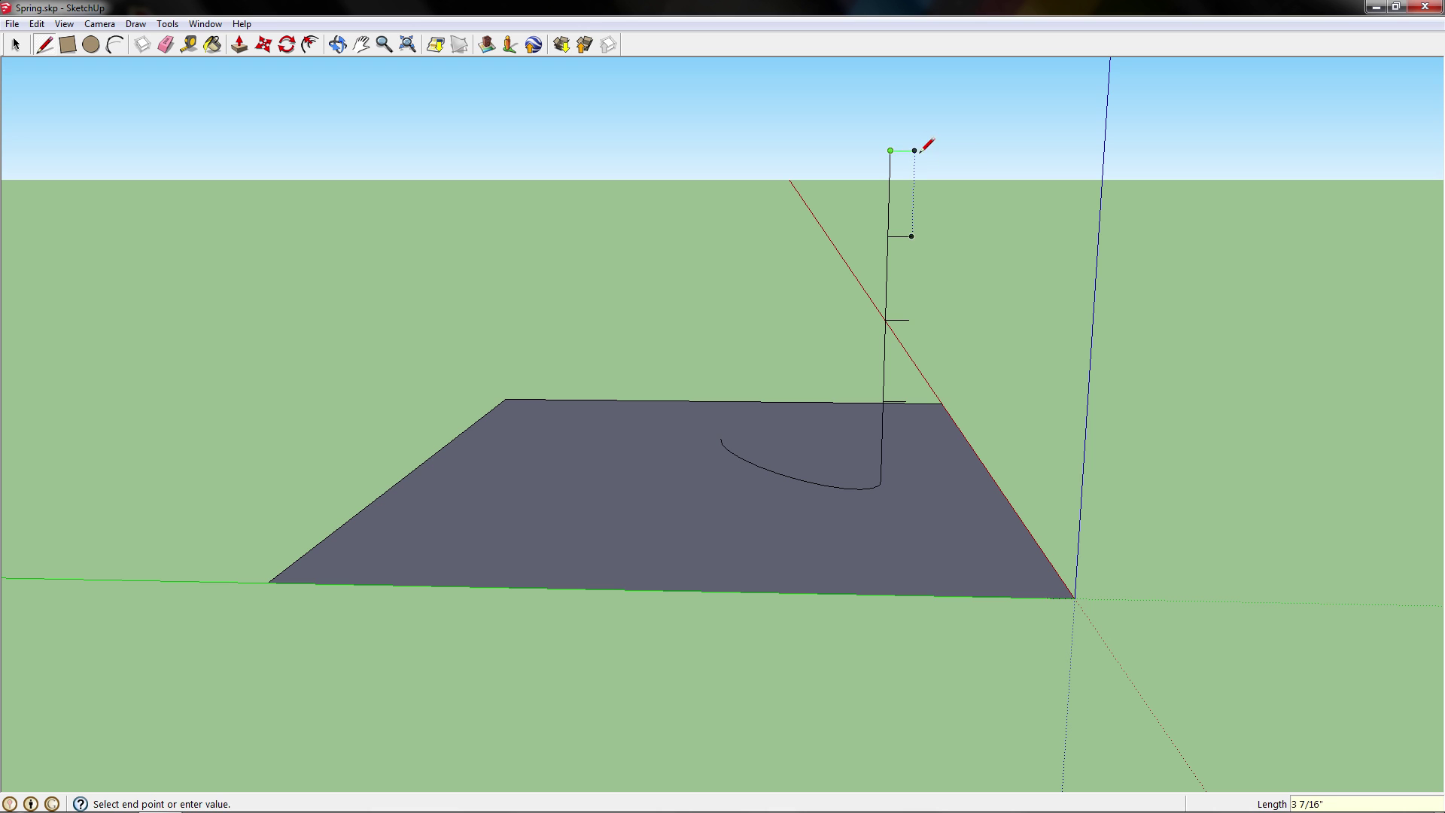
mouse_move(891, 87)
shift+middle_down()
mouse_move(926, 142)
mouse_move(898, 128)
mouse_move(900, 113)
shift+middle_up()
key(Escape)
- Continue the vertical line higher and add a short horizontal tick at its top
click(896, 154)
click(906, 112)
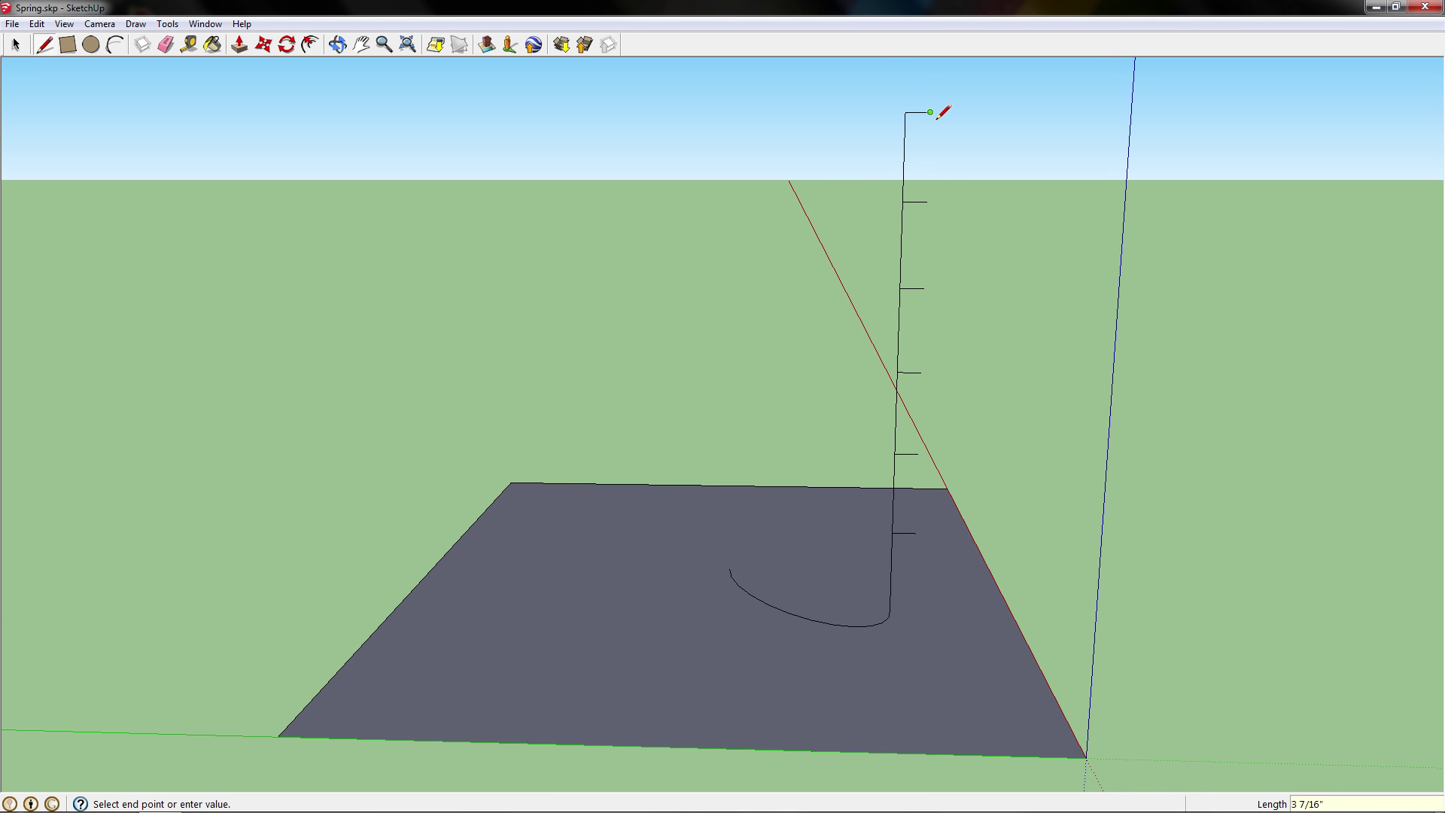
click(930, 112)
key(Escape)
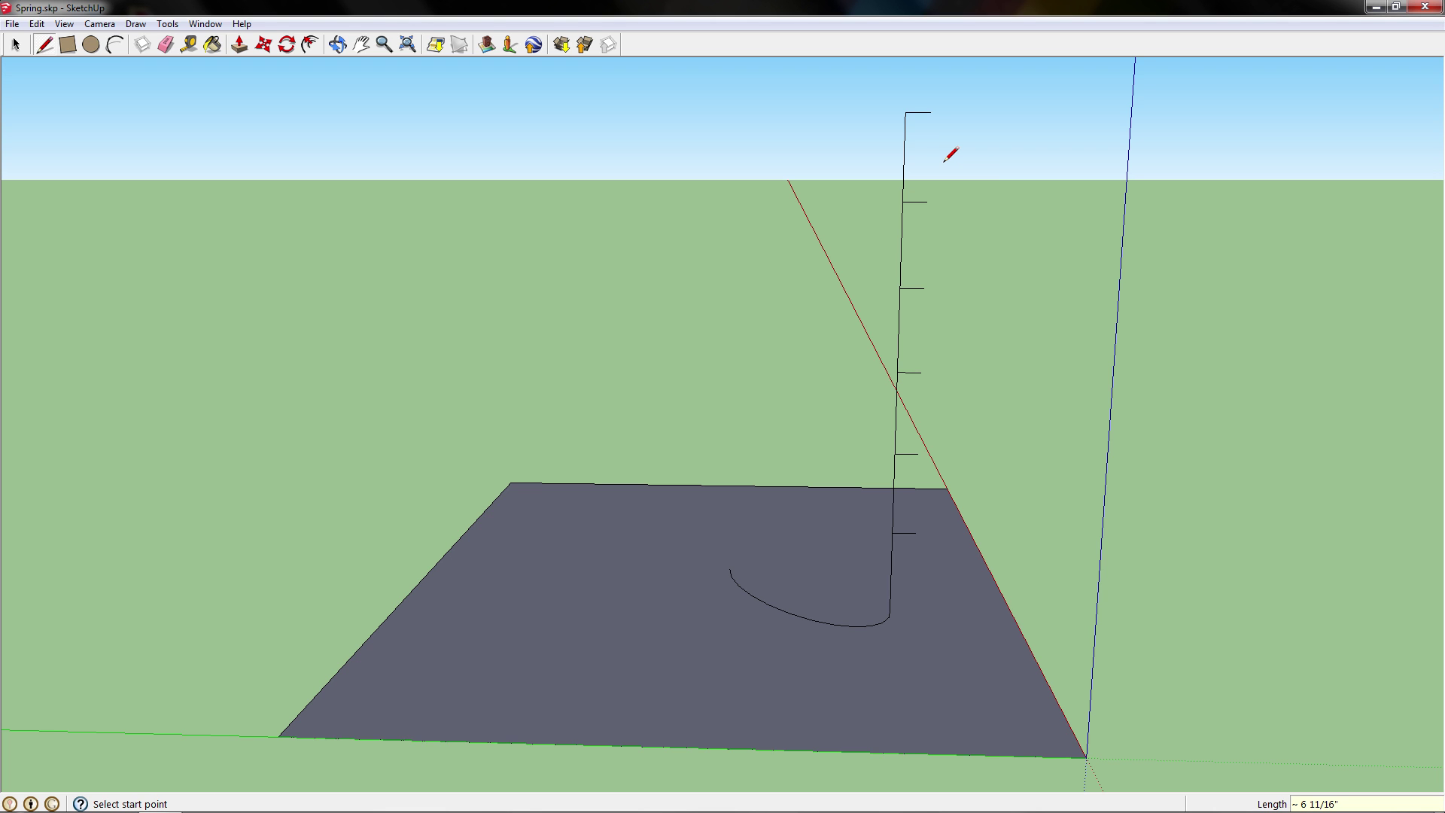
middle_drag(935, 323, 94, 137)
key(space)
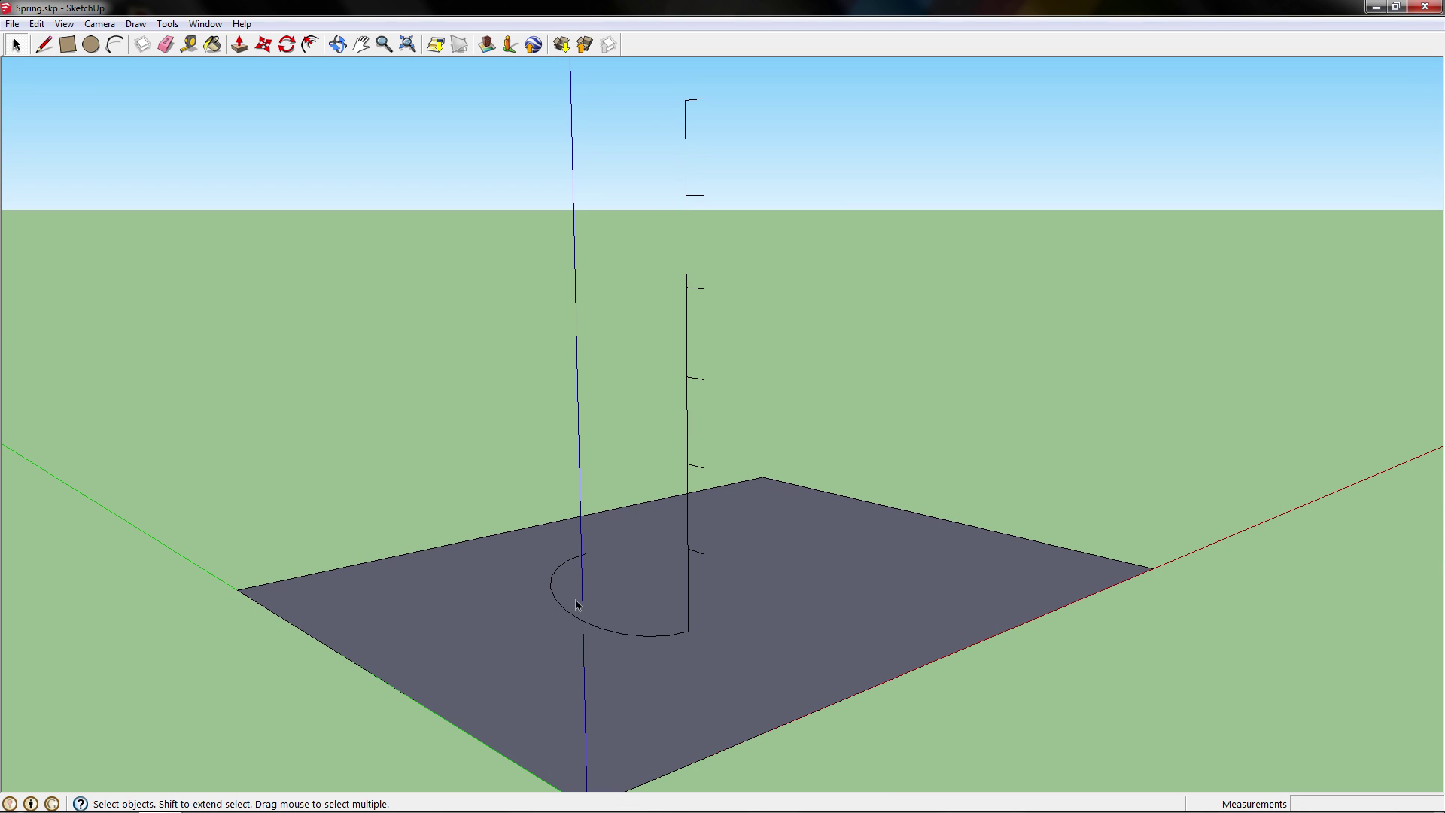
- Copy the base arc and snap copies onto the first two ticks of the vertical line
click(614, 636)
middle_drag(613, 636, 621, 581)
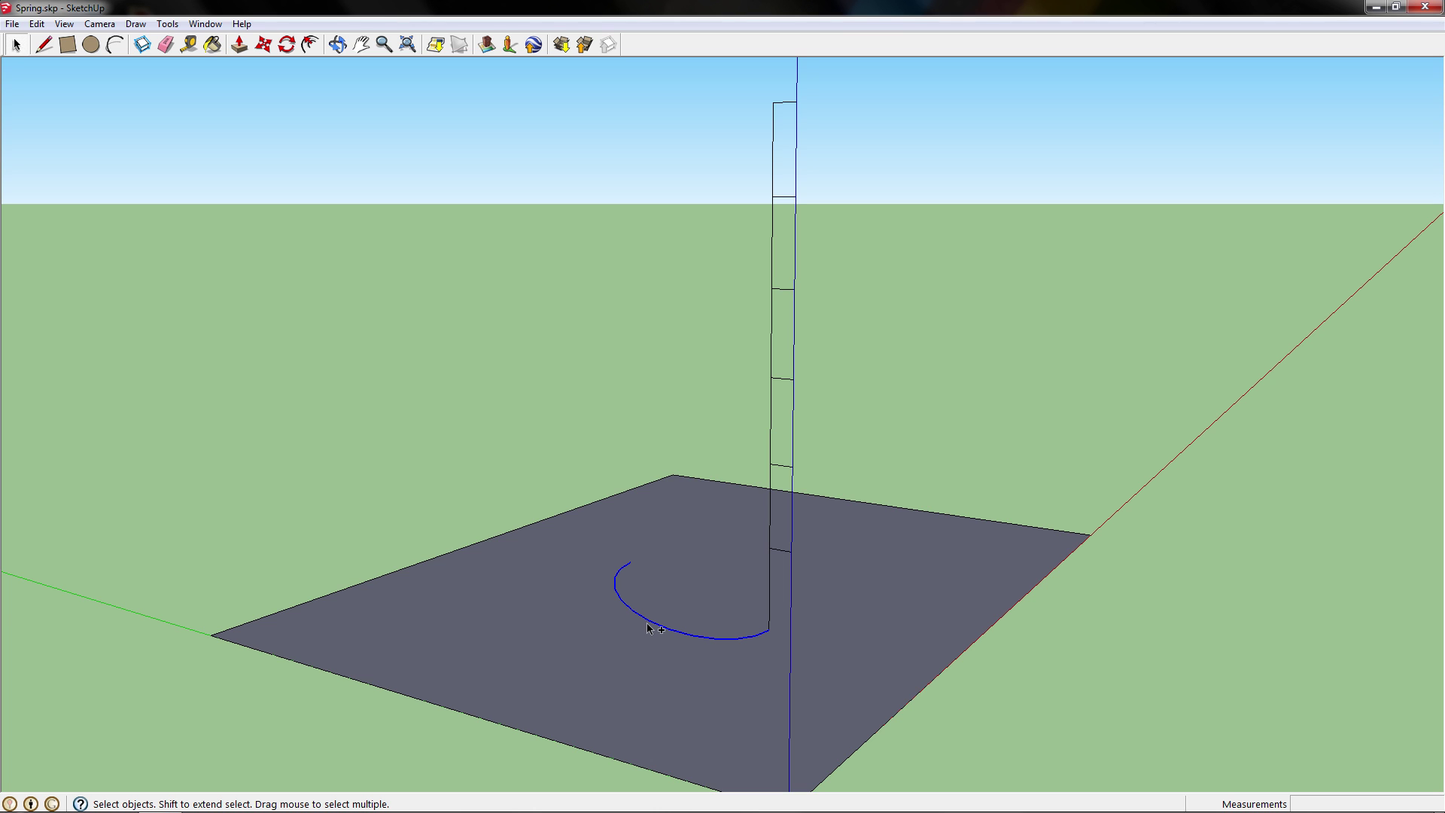
key(ctrl+v)
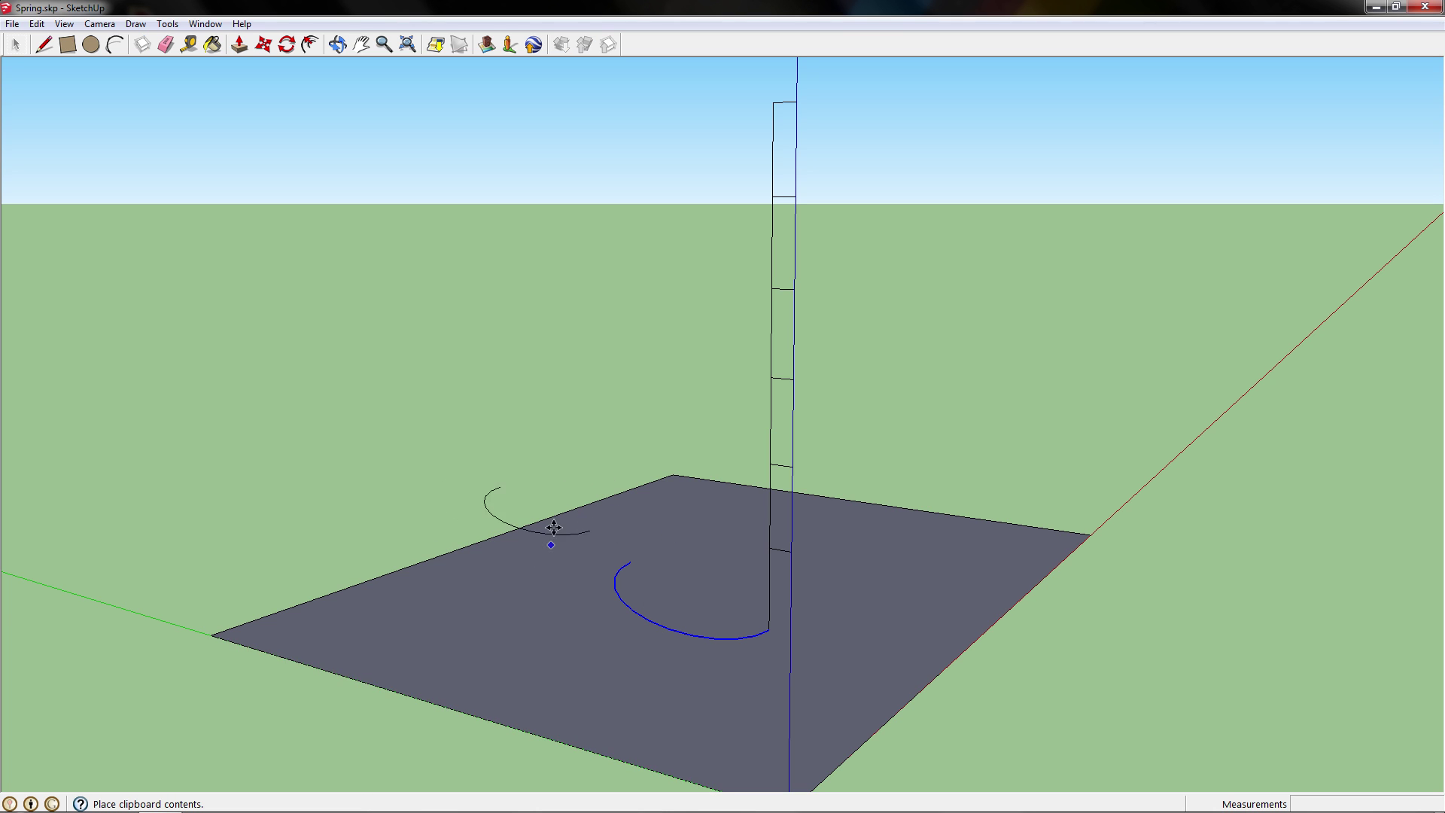
click(660, 568)
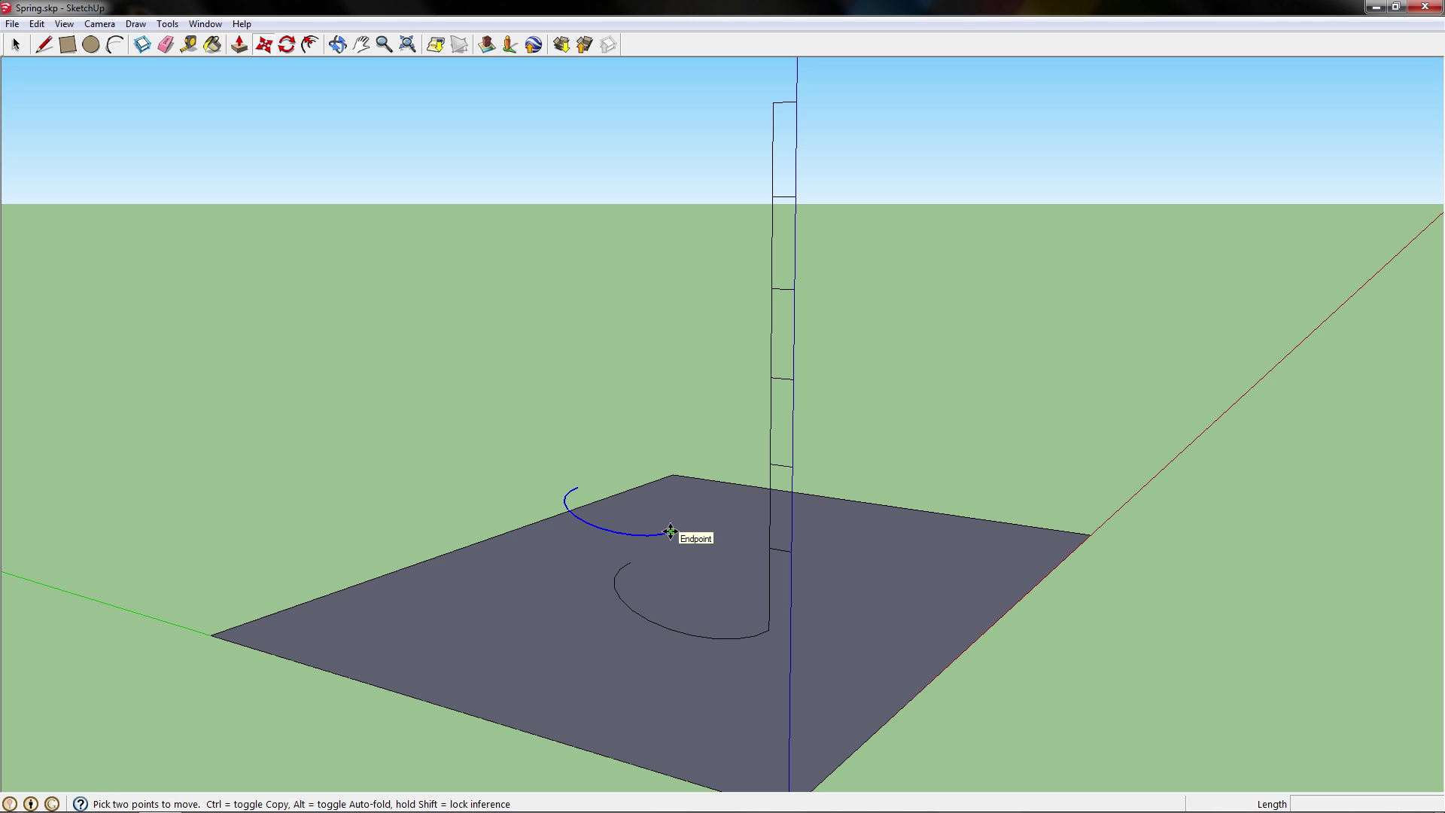
click(670, 531)
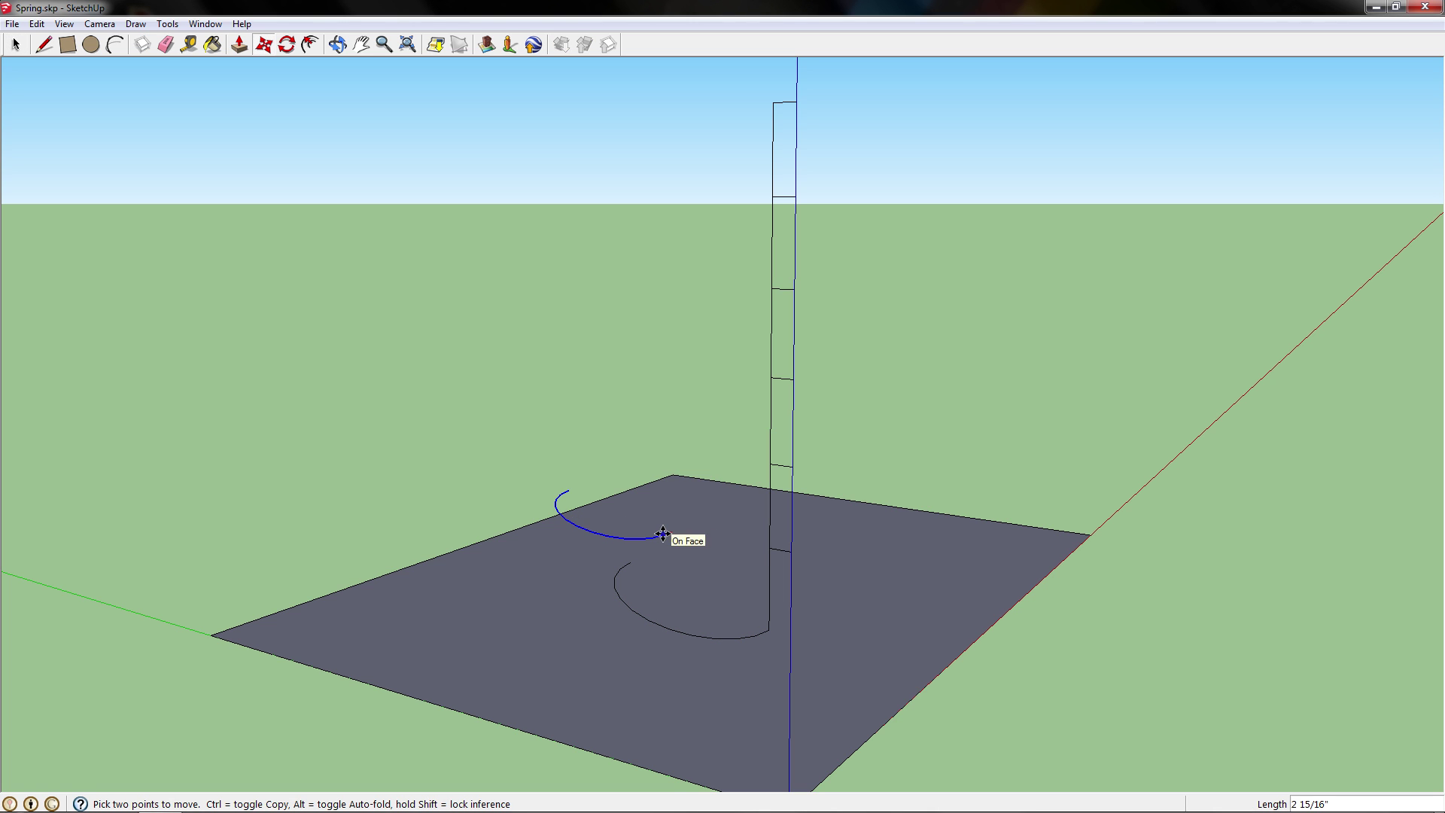
click(771, 547)
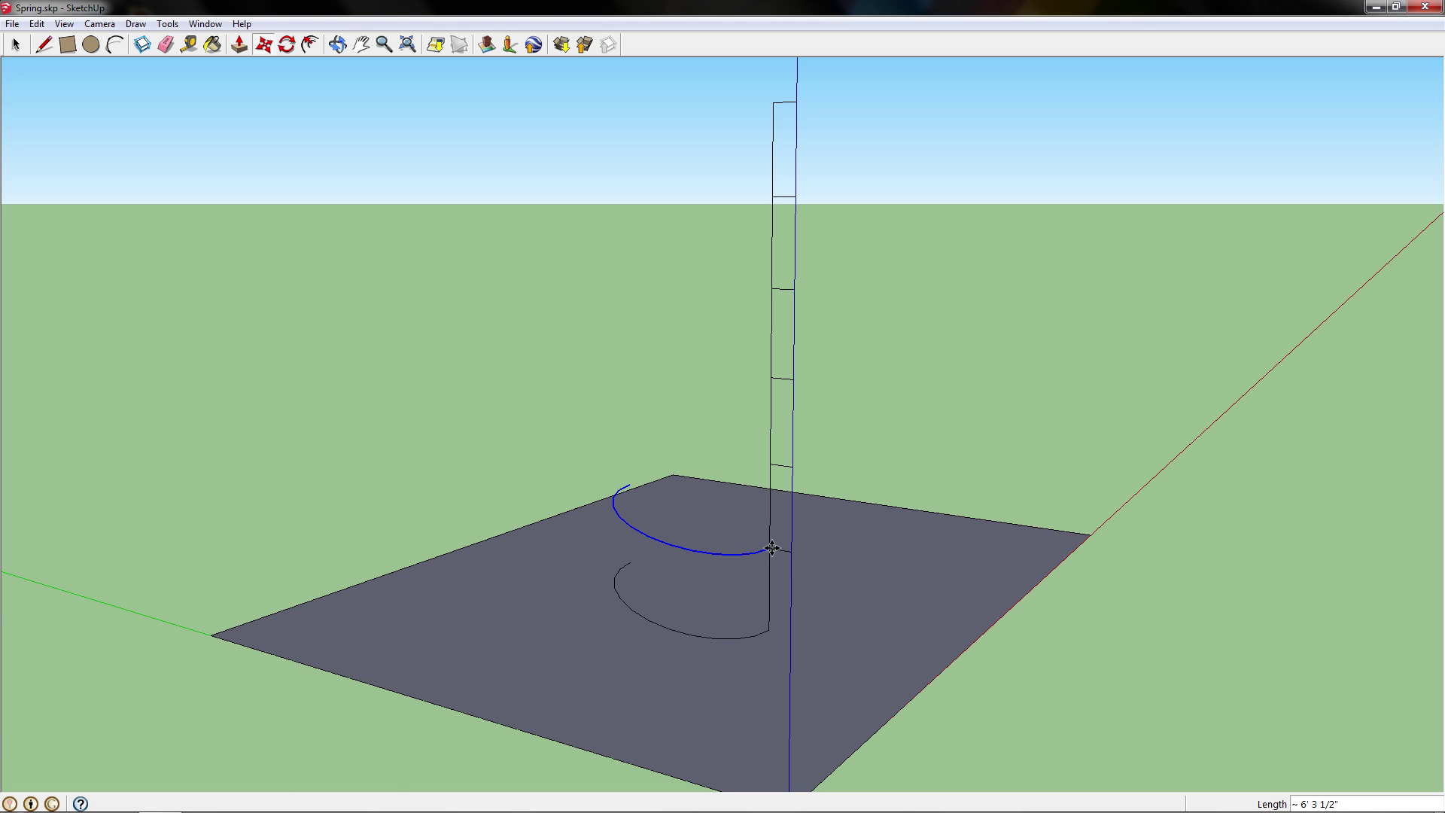
click(771, 547)
key(ctrl)
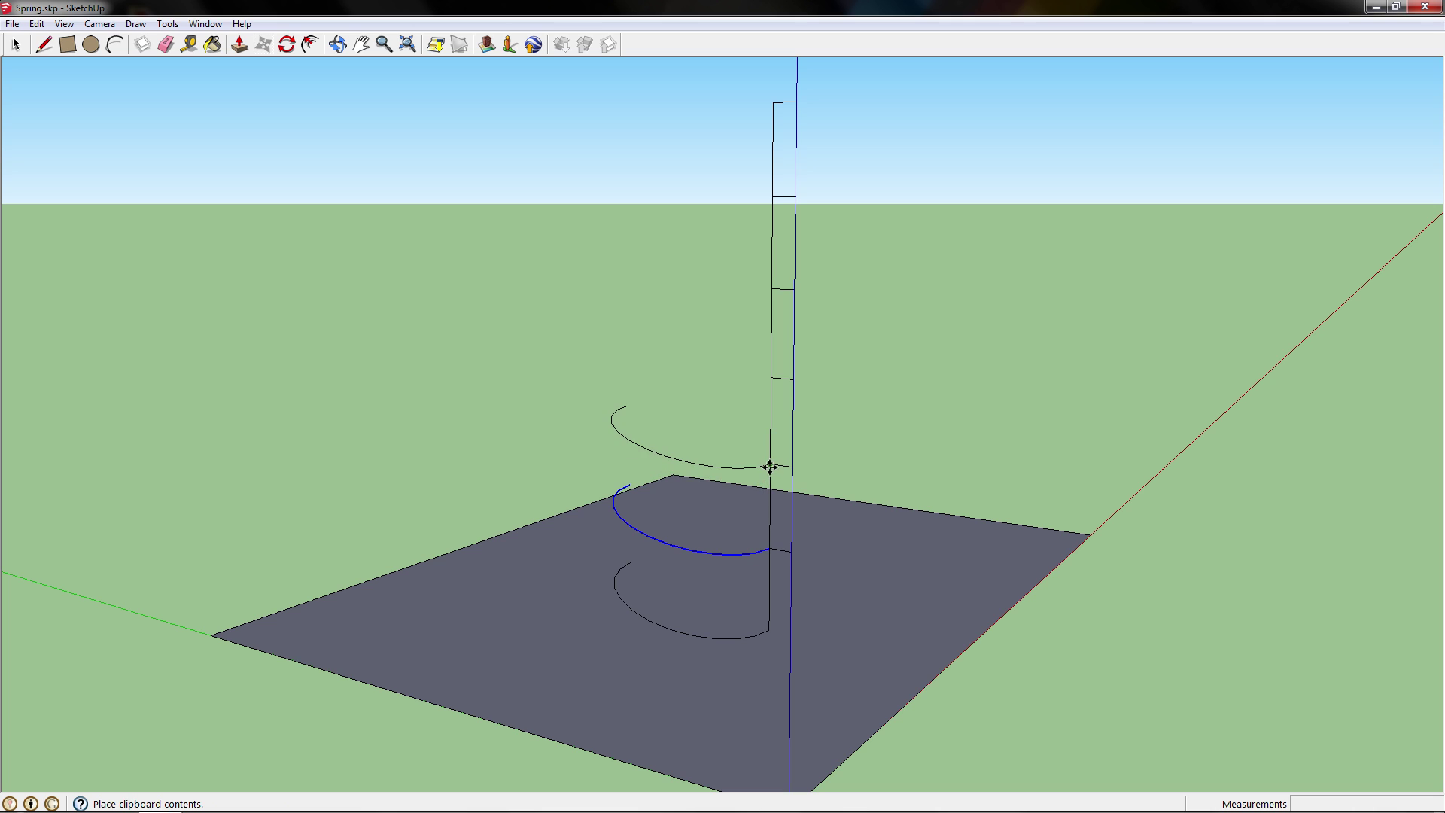
click(770, 468)
- Paste four more arc copies onto the higher ticks, up to the top endpoint
key(ctrl+v)
click(769, 380)
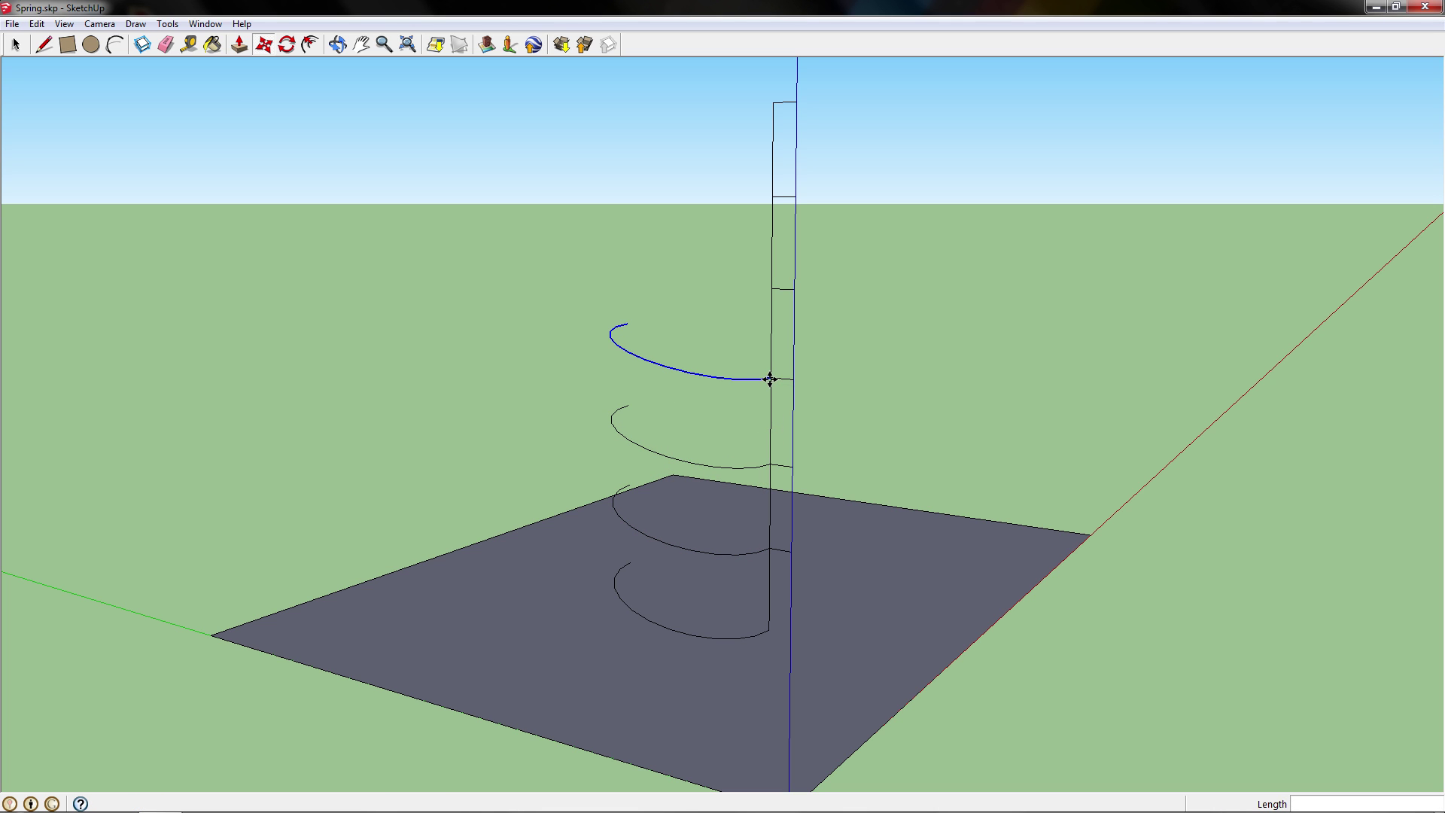
key(ctrl+v)
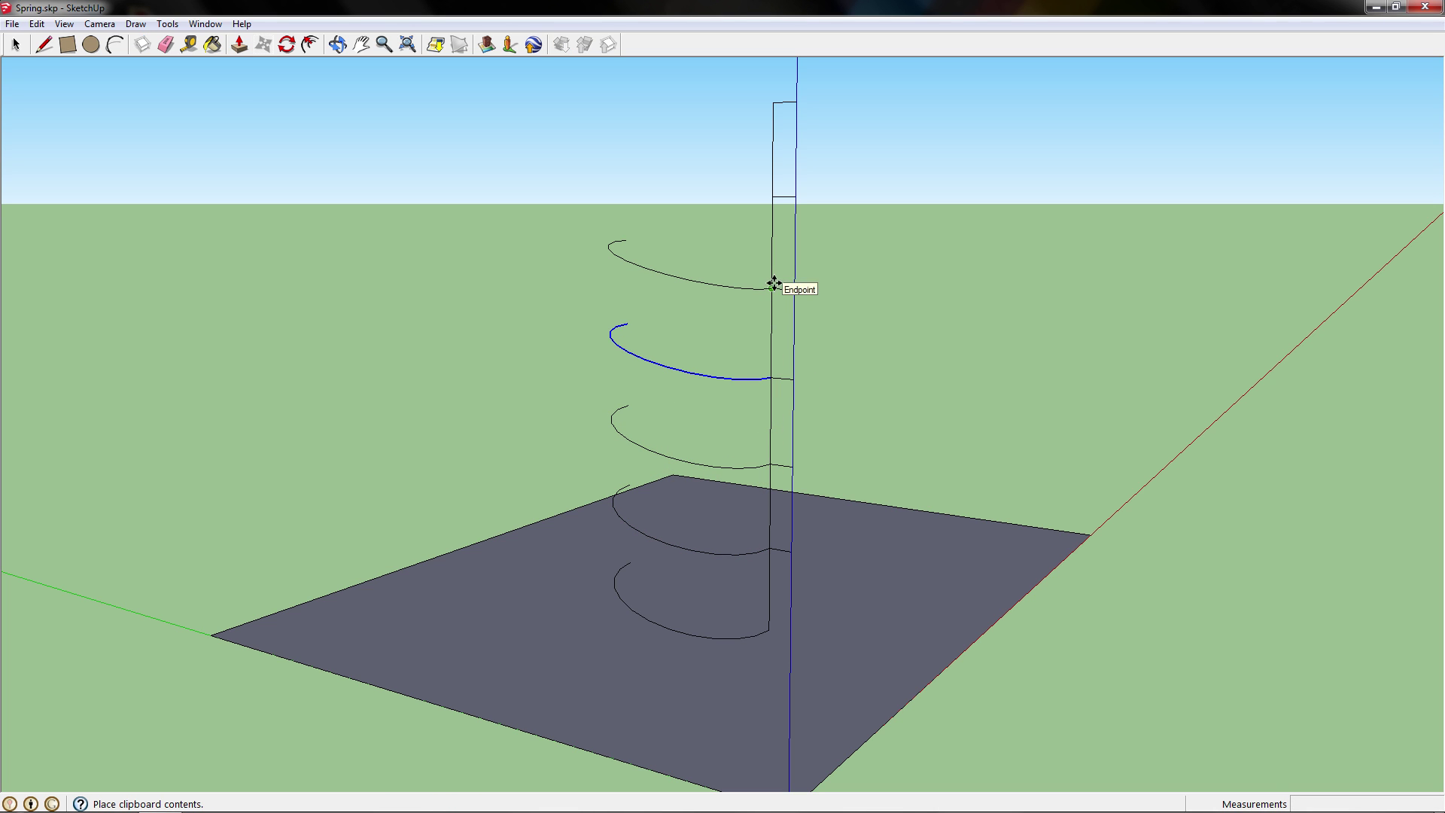
click(771, 289)
key(ctrl+v)
click(771, 196)
key(ctrl+v)
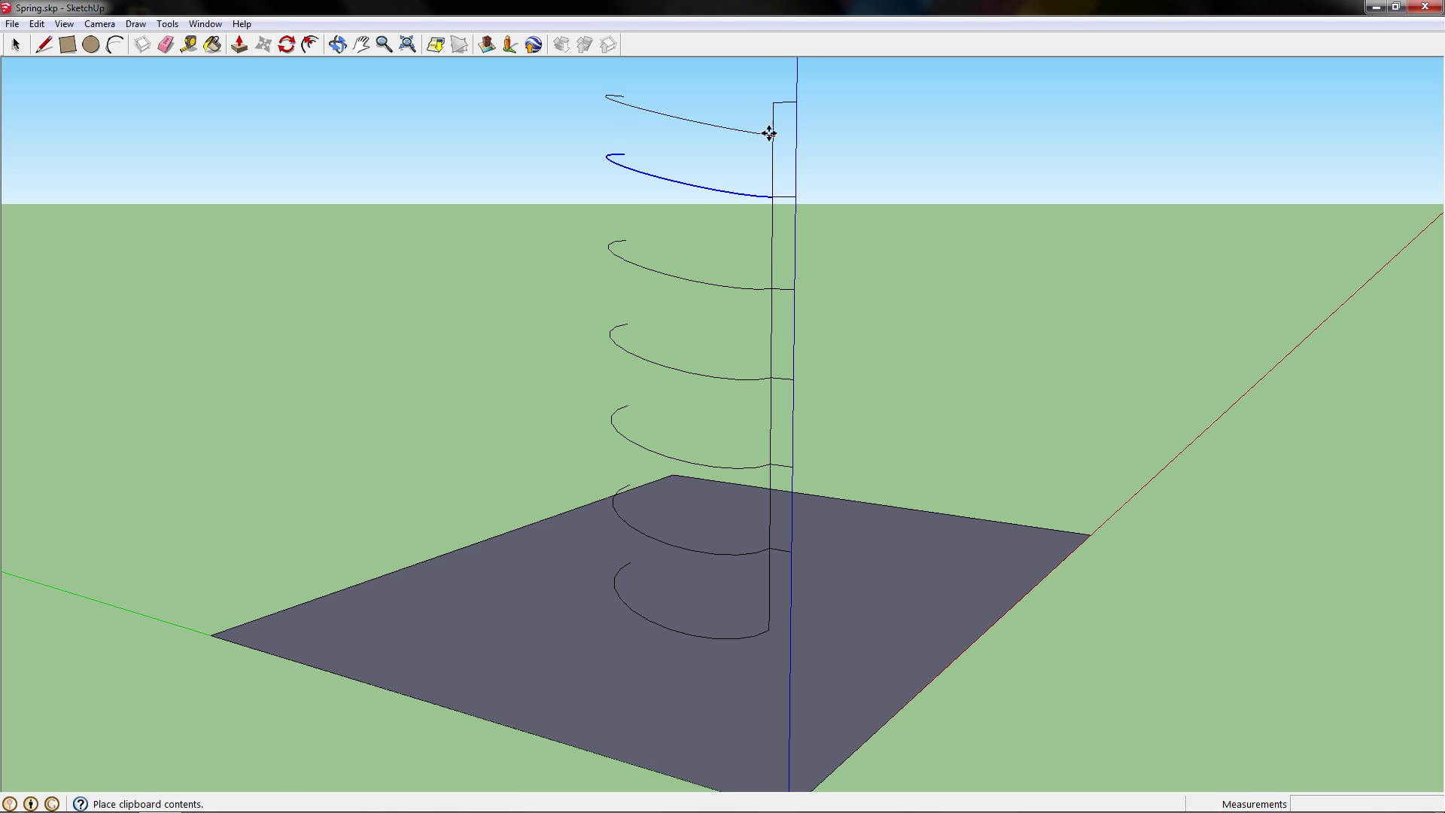
click(773, 102)
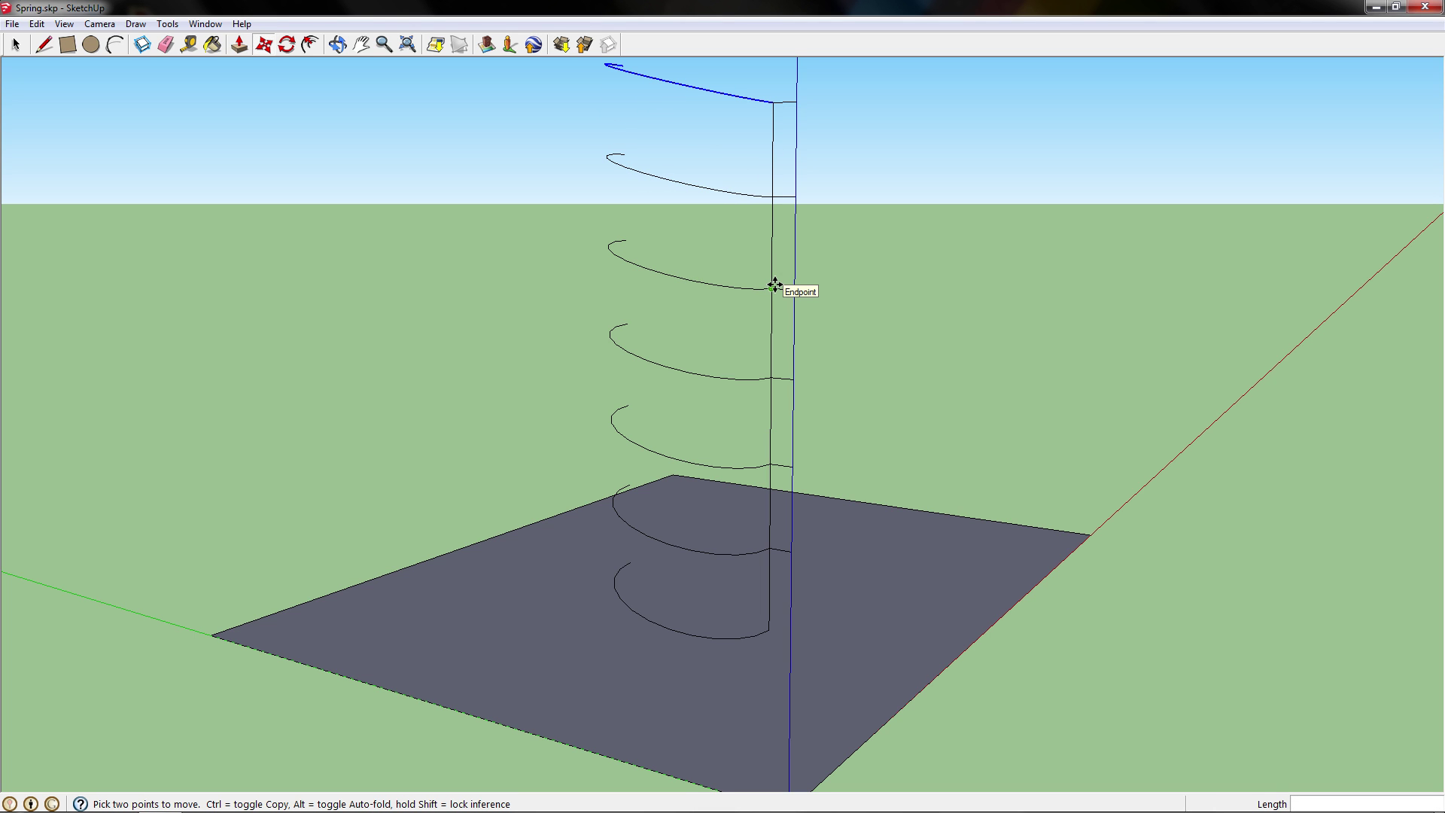
key(F2)
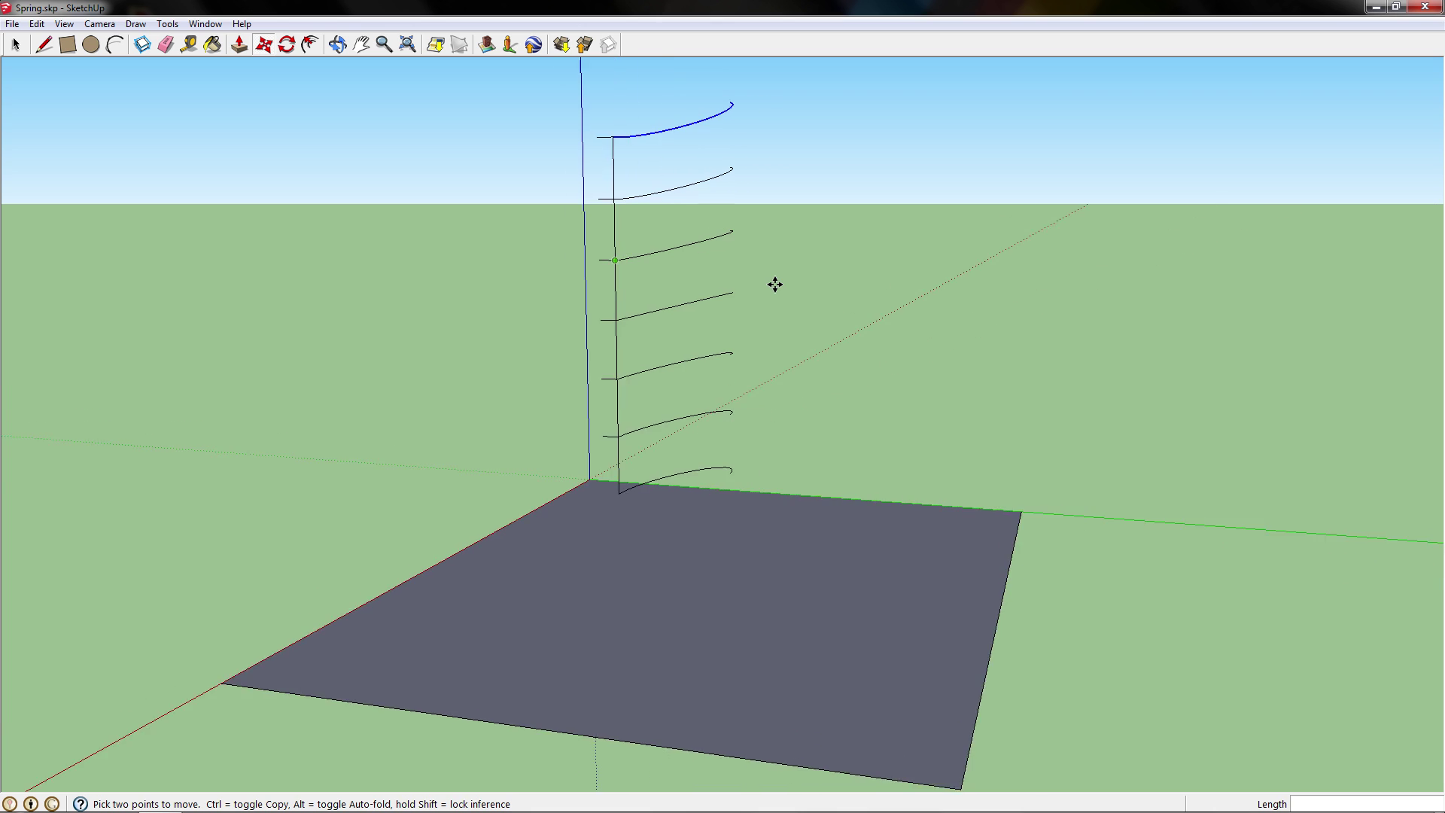
- Delete the two short stub edges beside the vertical line, then copy and paste the bottom arc
click(14, 45)
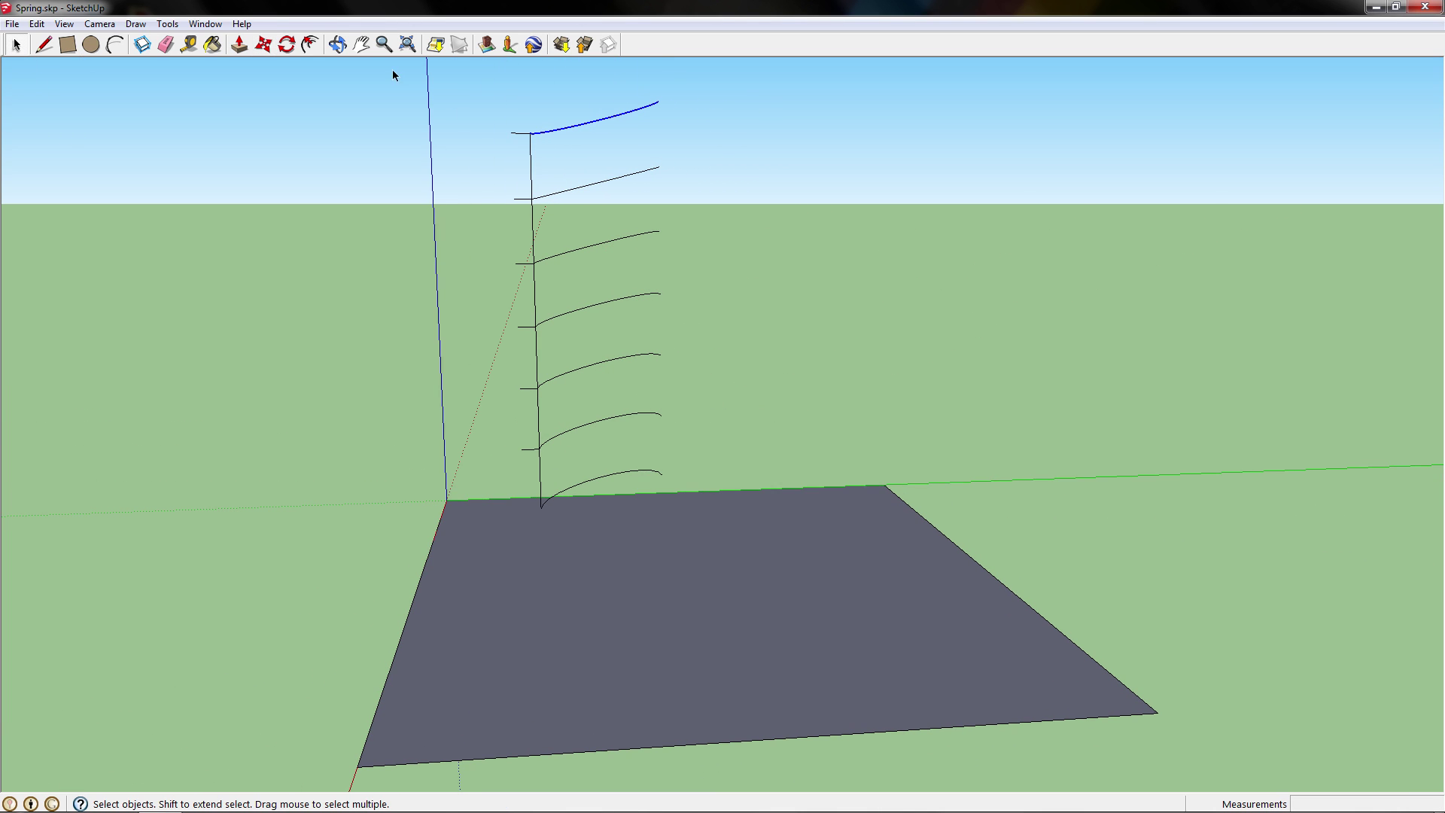
click(521, 139)
click(521, 201)
key(Delete)
click(527, 262)
key(Delete)
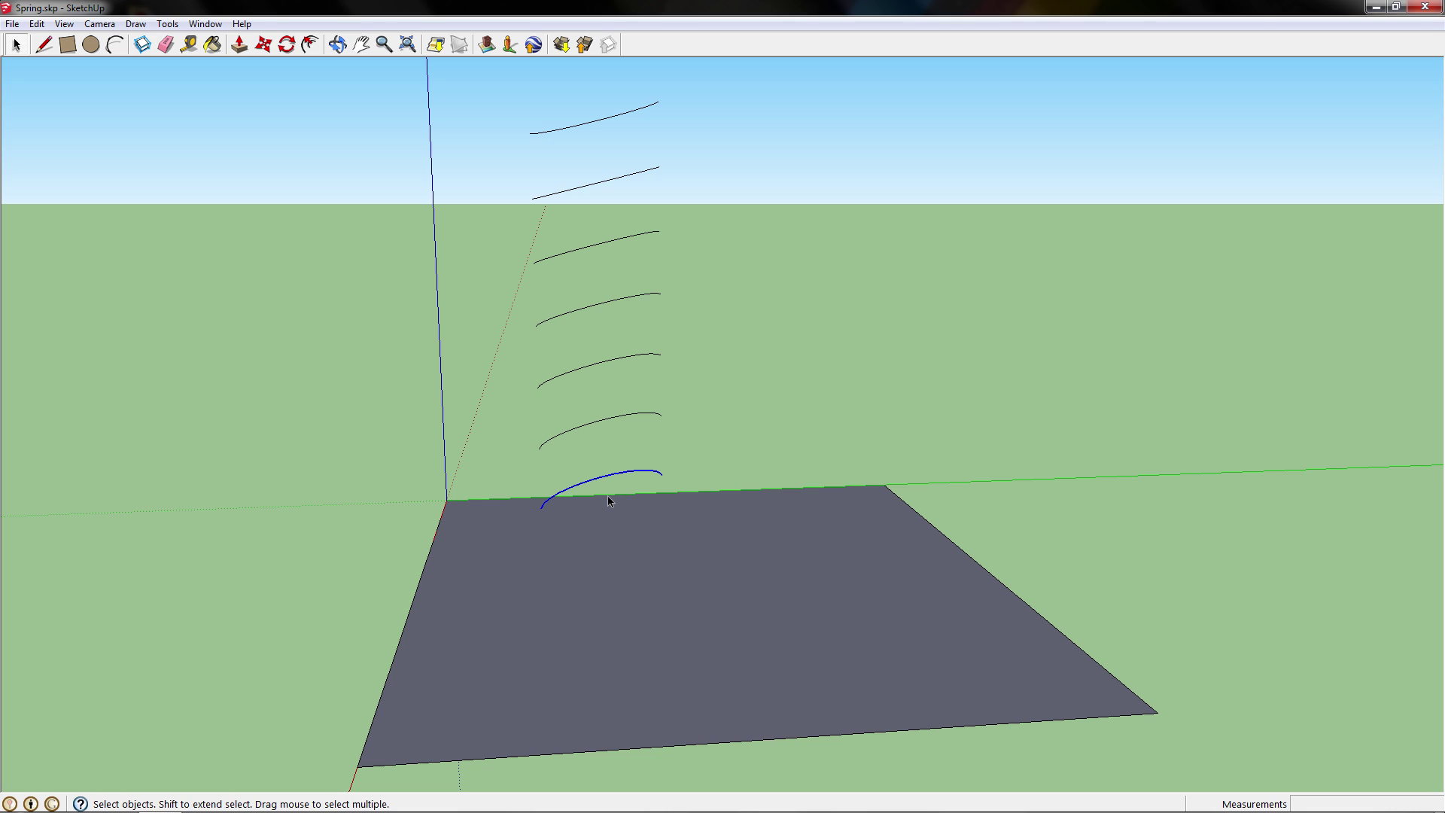
key(ctrl+c)
key(ctrl+v)
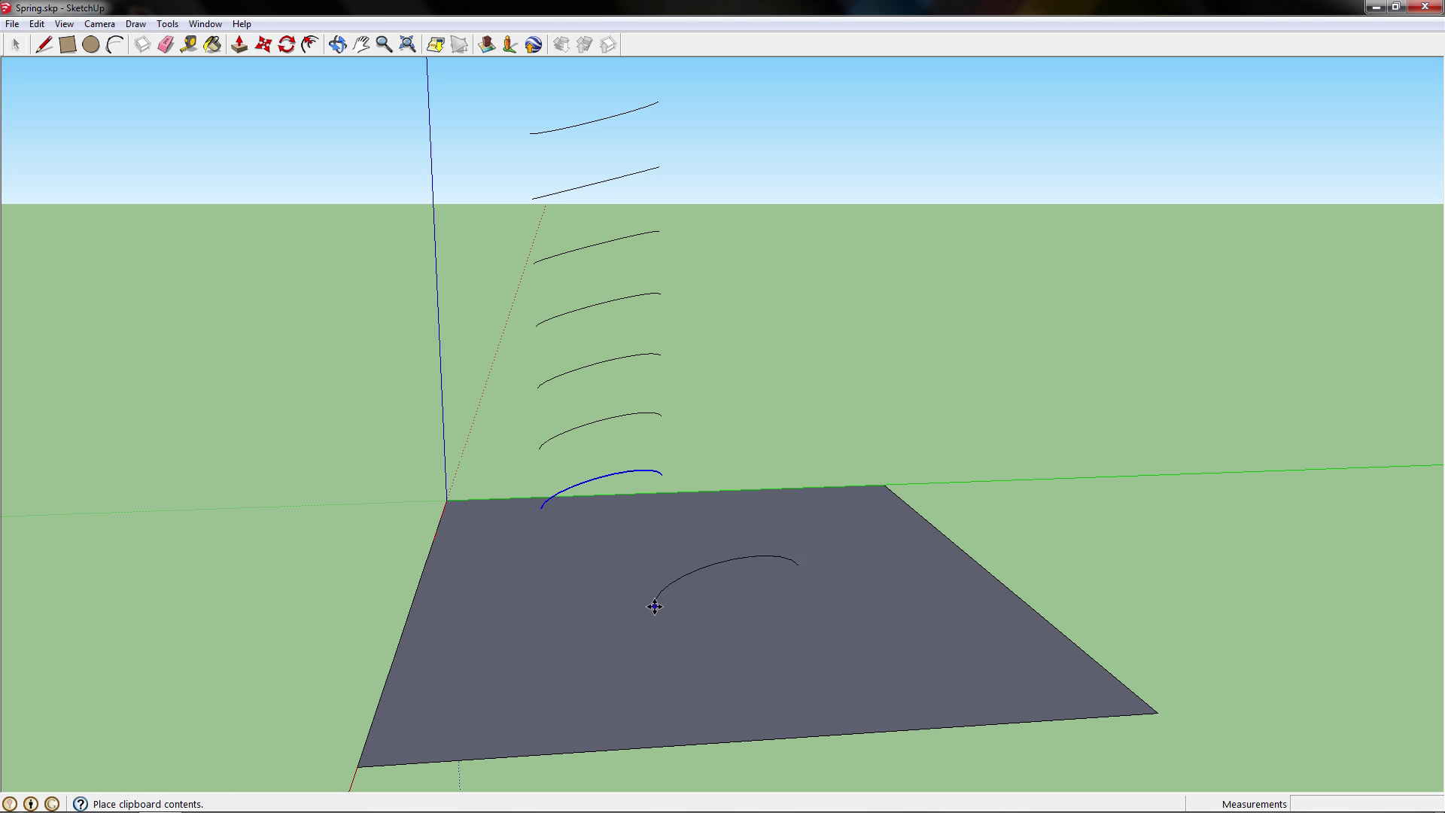
- Drop the pasted arc copy onto the grey platform and rotate it 180 degrees
click(654, 607)
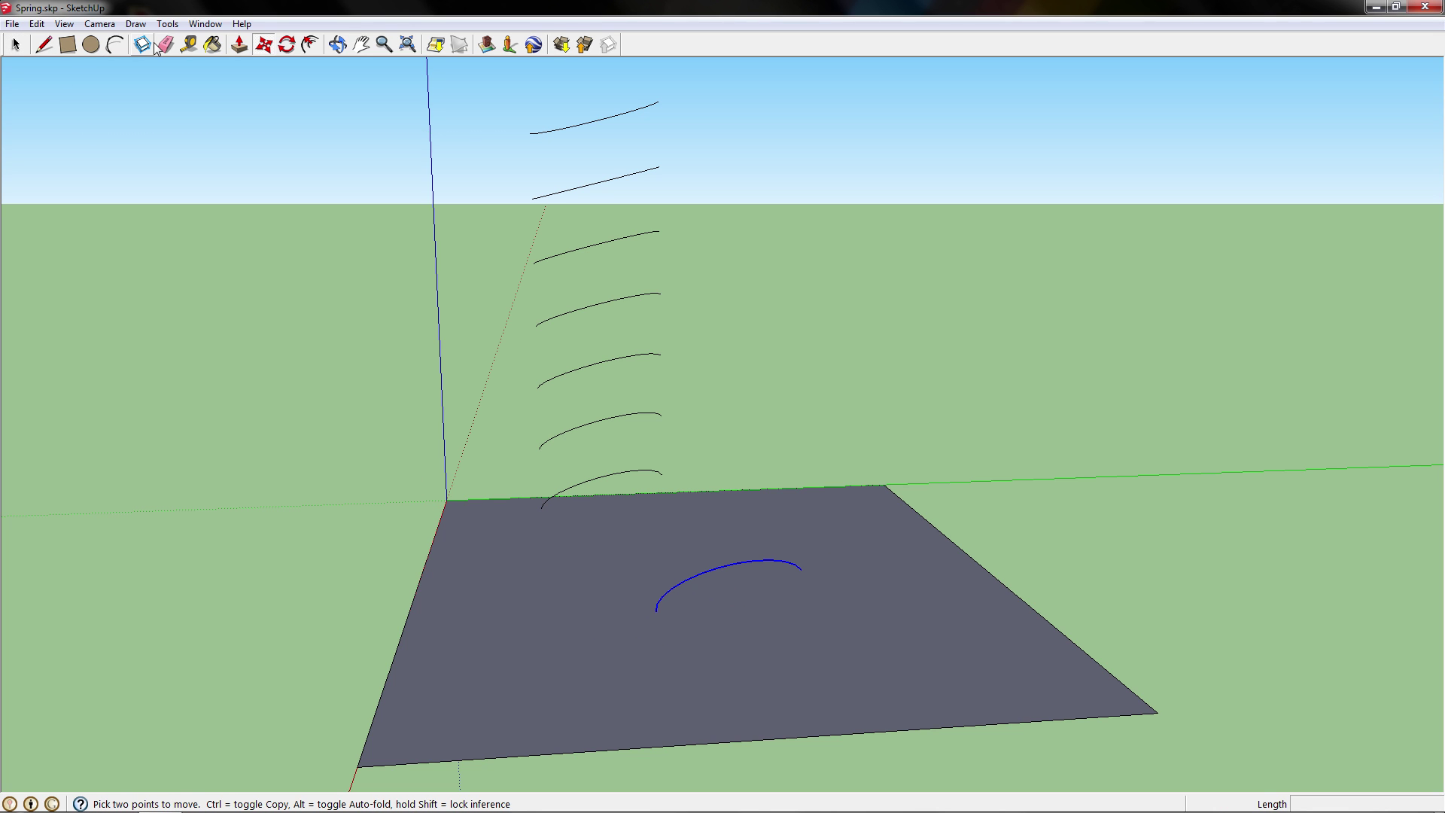
click(286, 45)
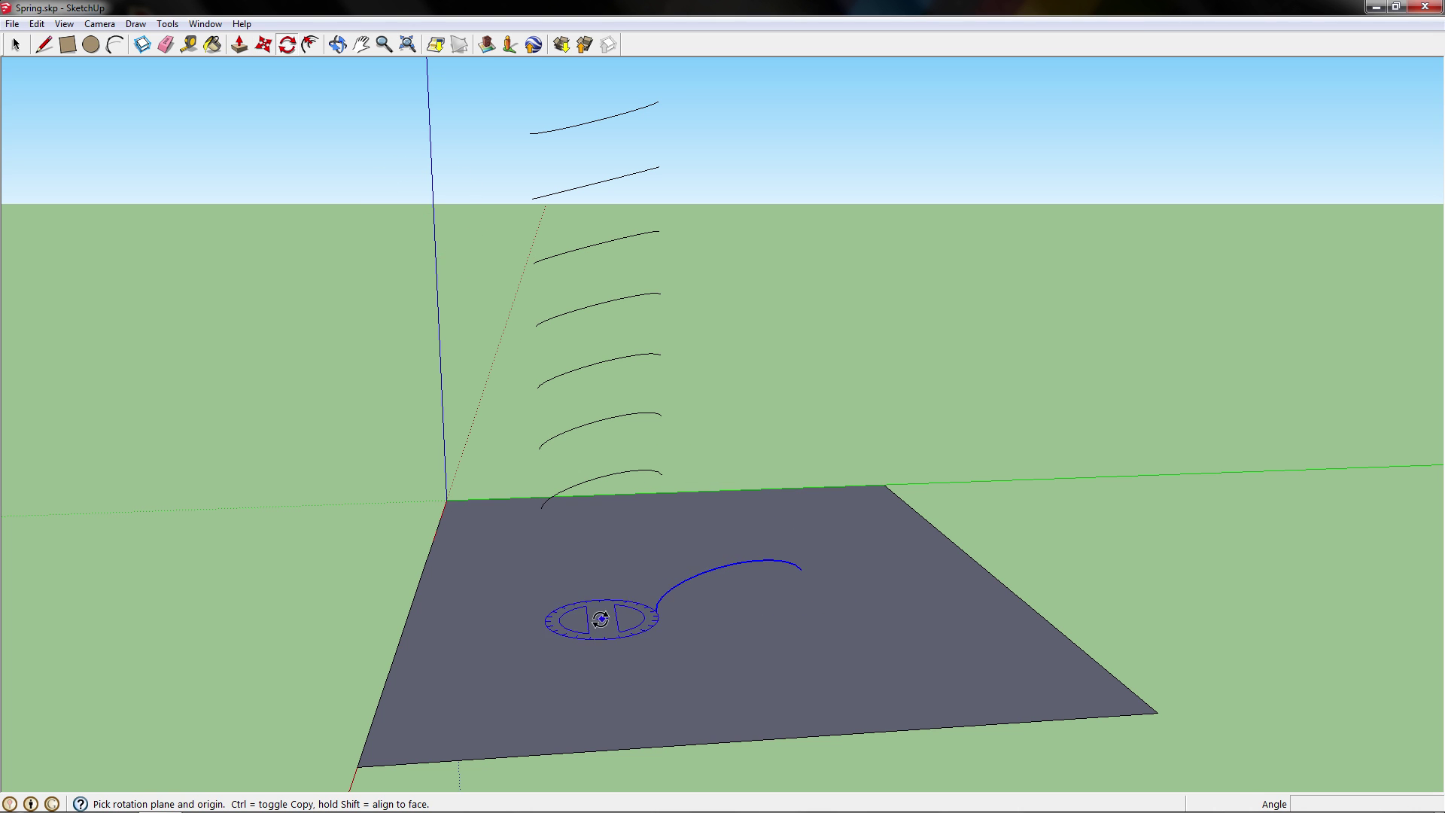
click(658, 631)
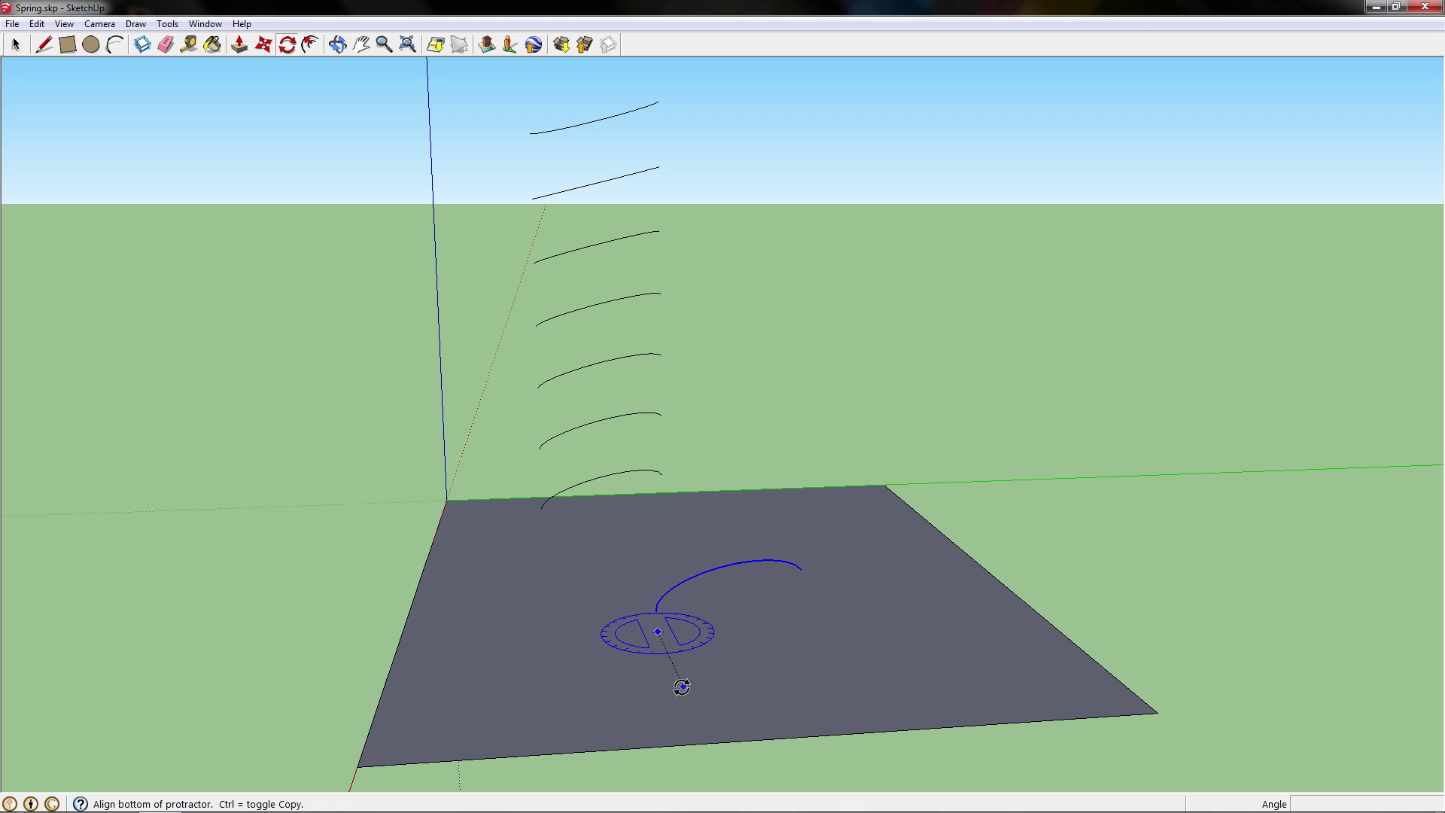
click(752, 626)
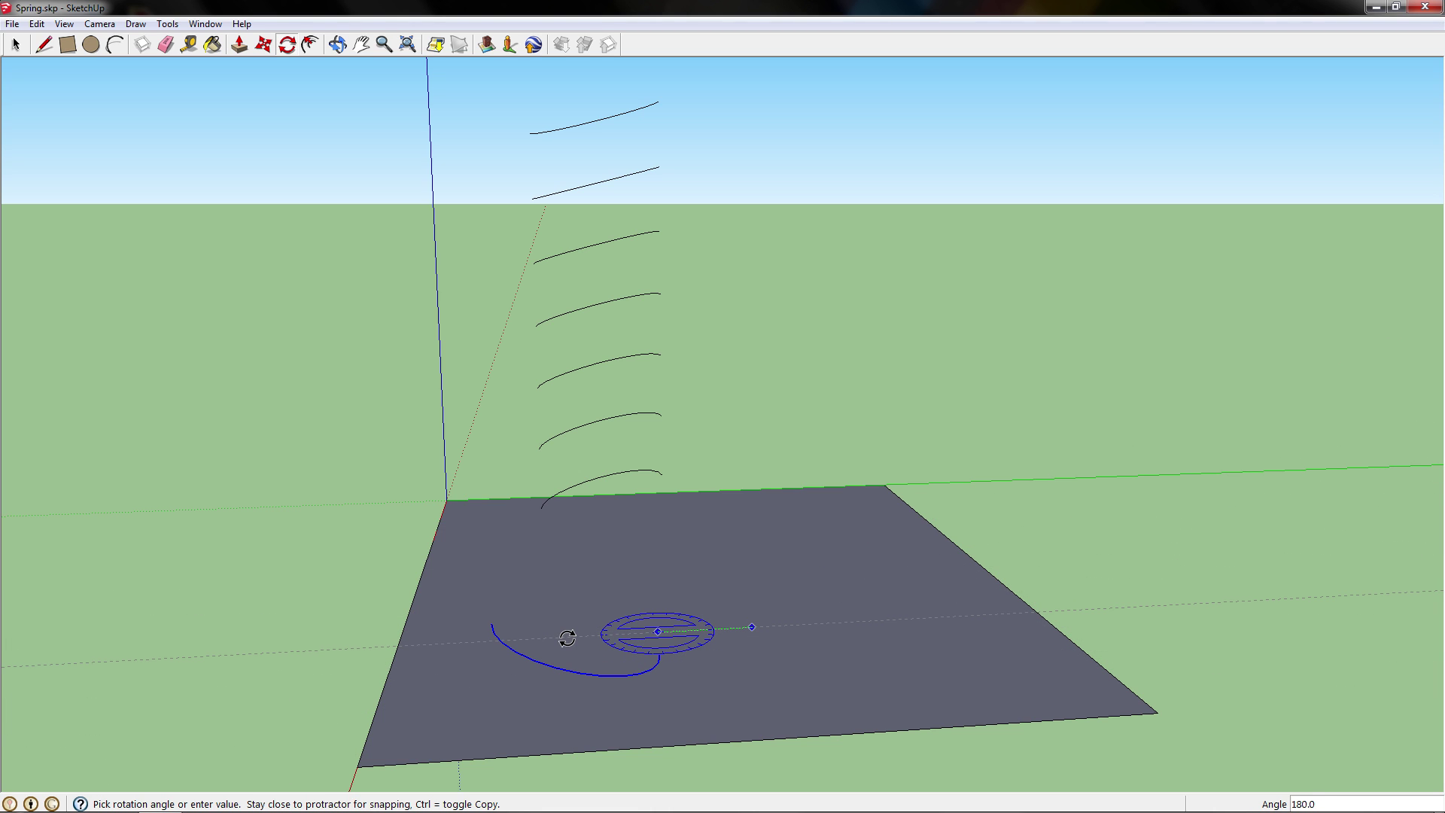
click(568, 638)
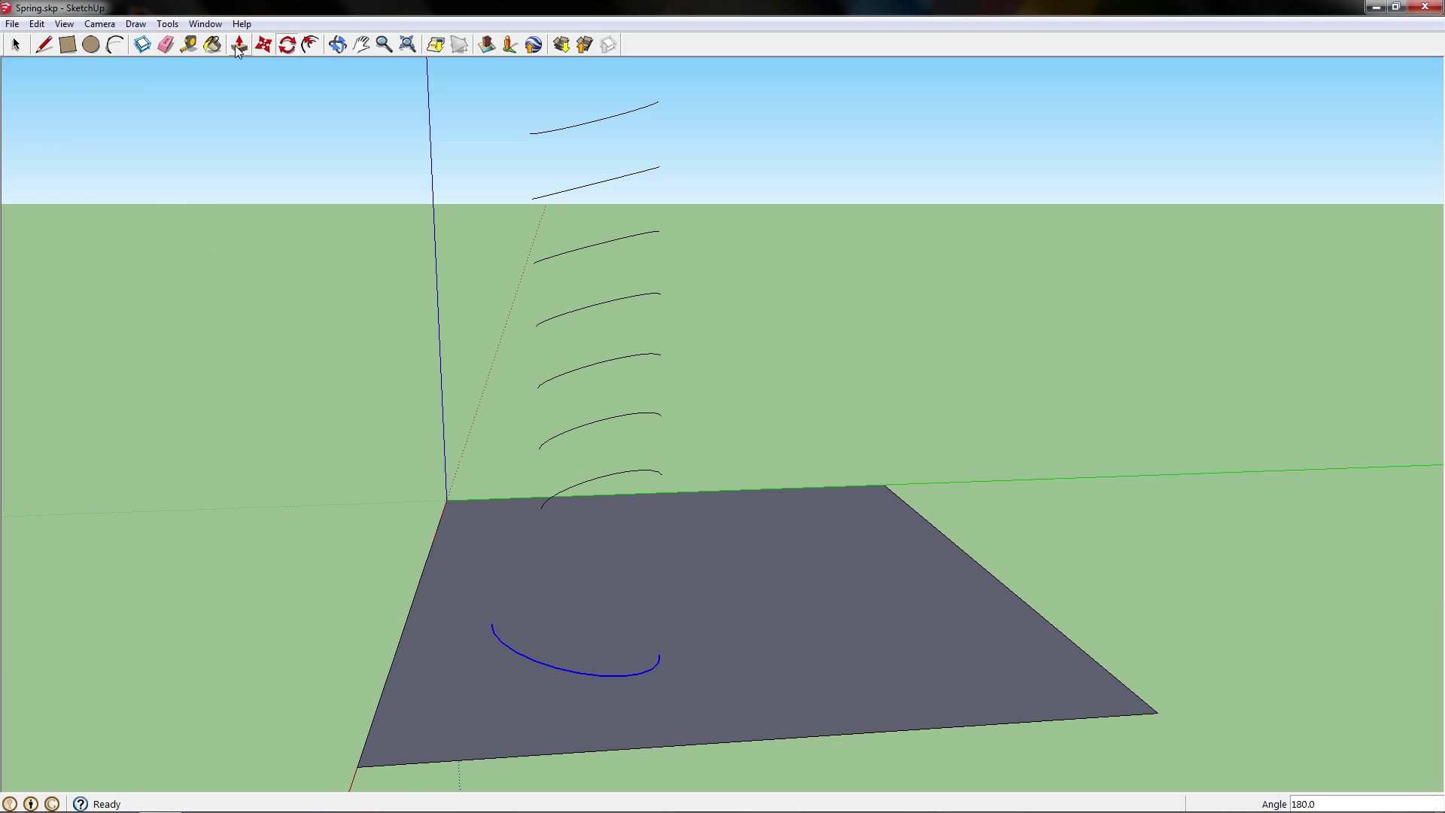
click(264, 46)
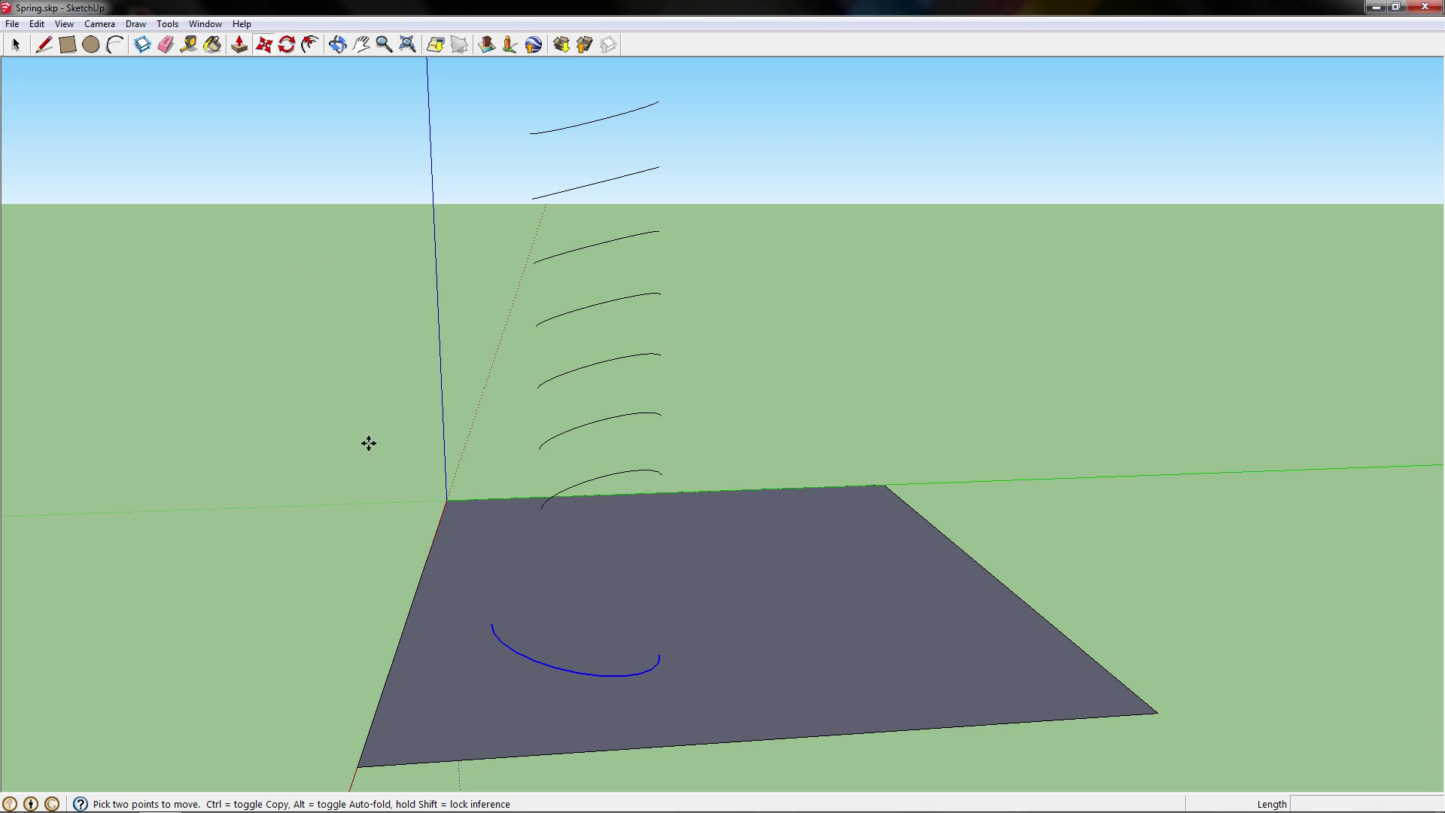
- Attach the flipped arc to the bottom arc's end and a pasted copy to the next arc end
click(661, 654)
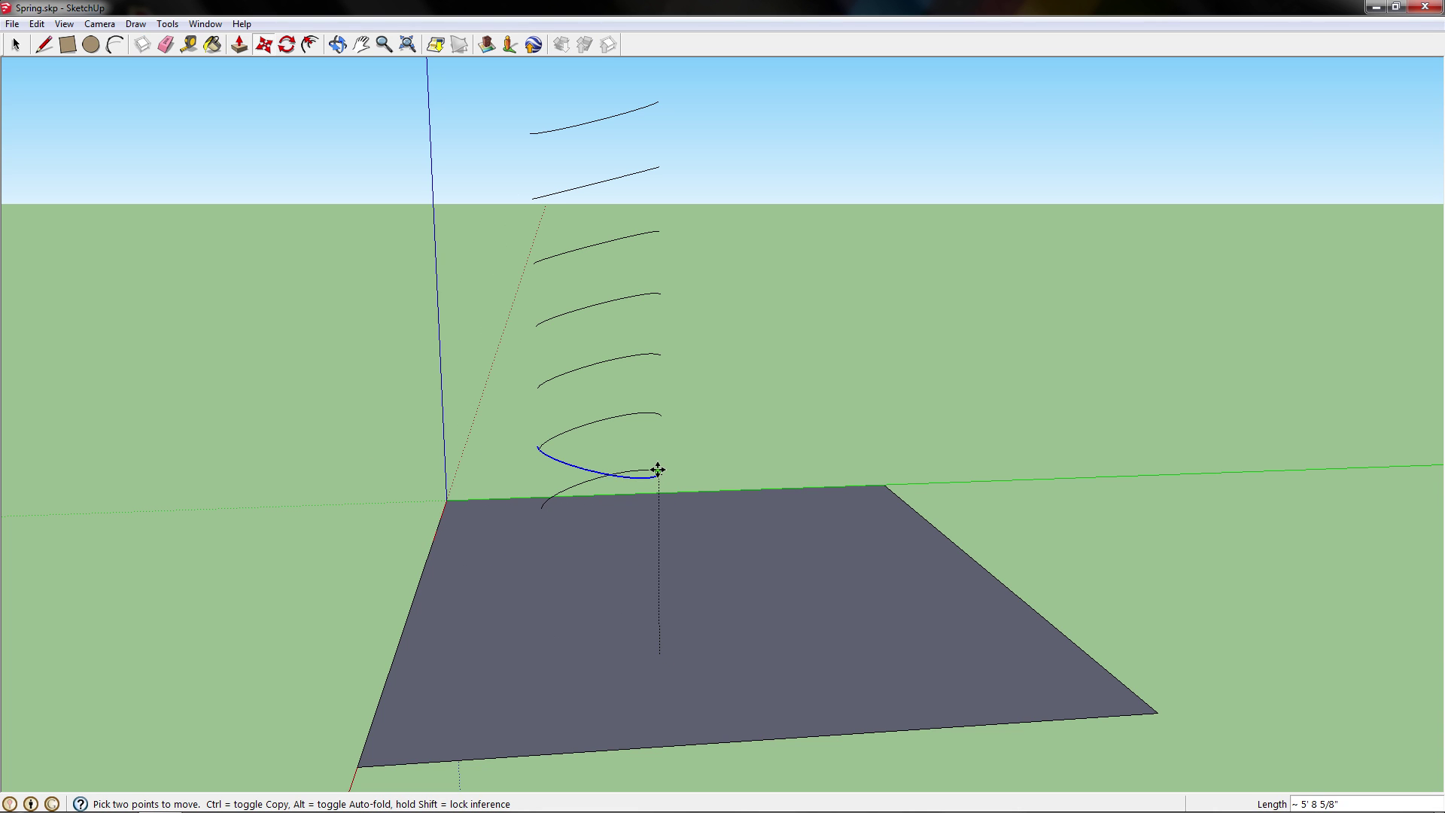
scroll(658, 494, up, 5)
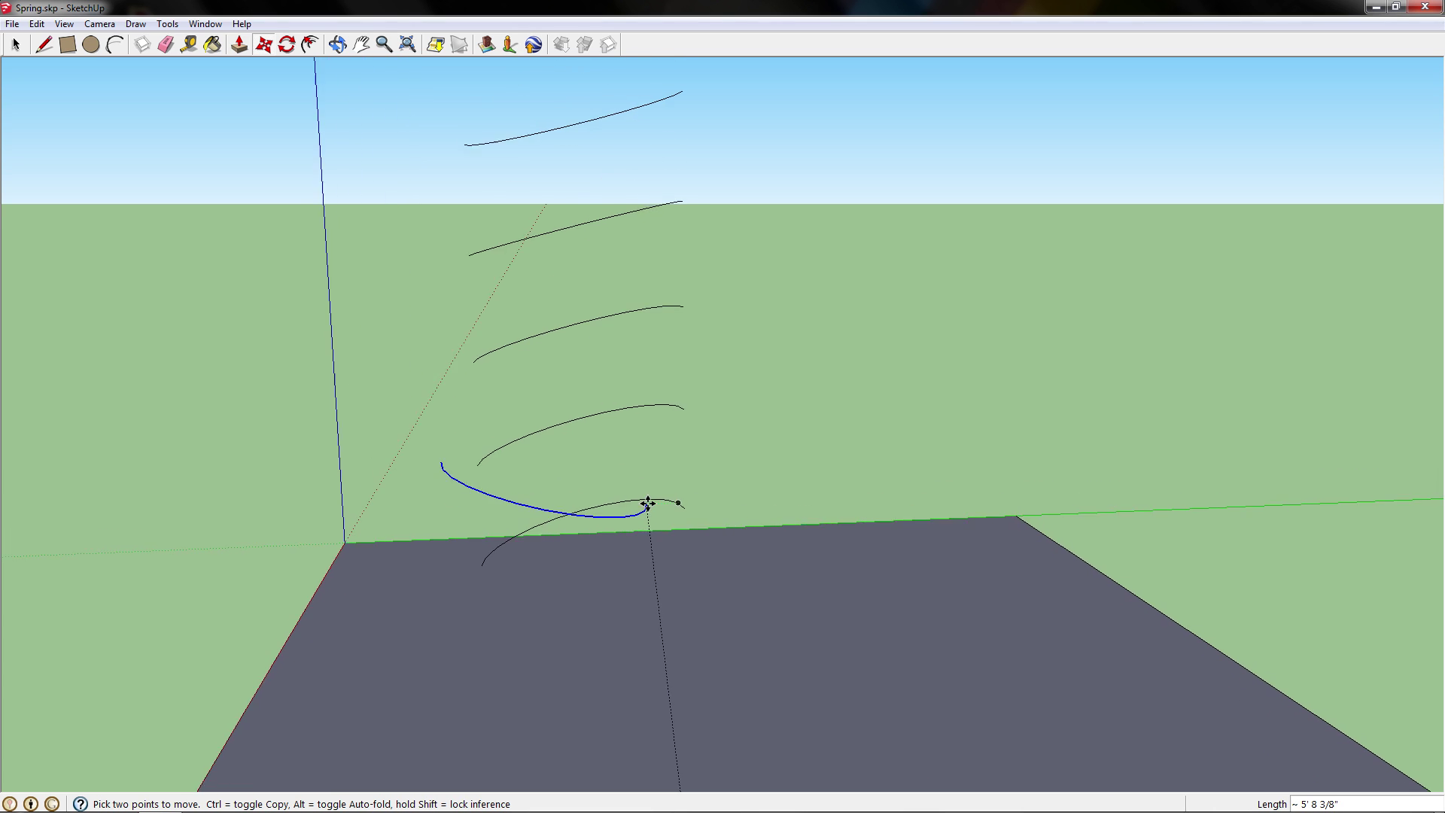
scroll(650, 506, up, 4)
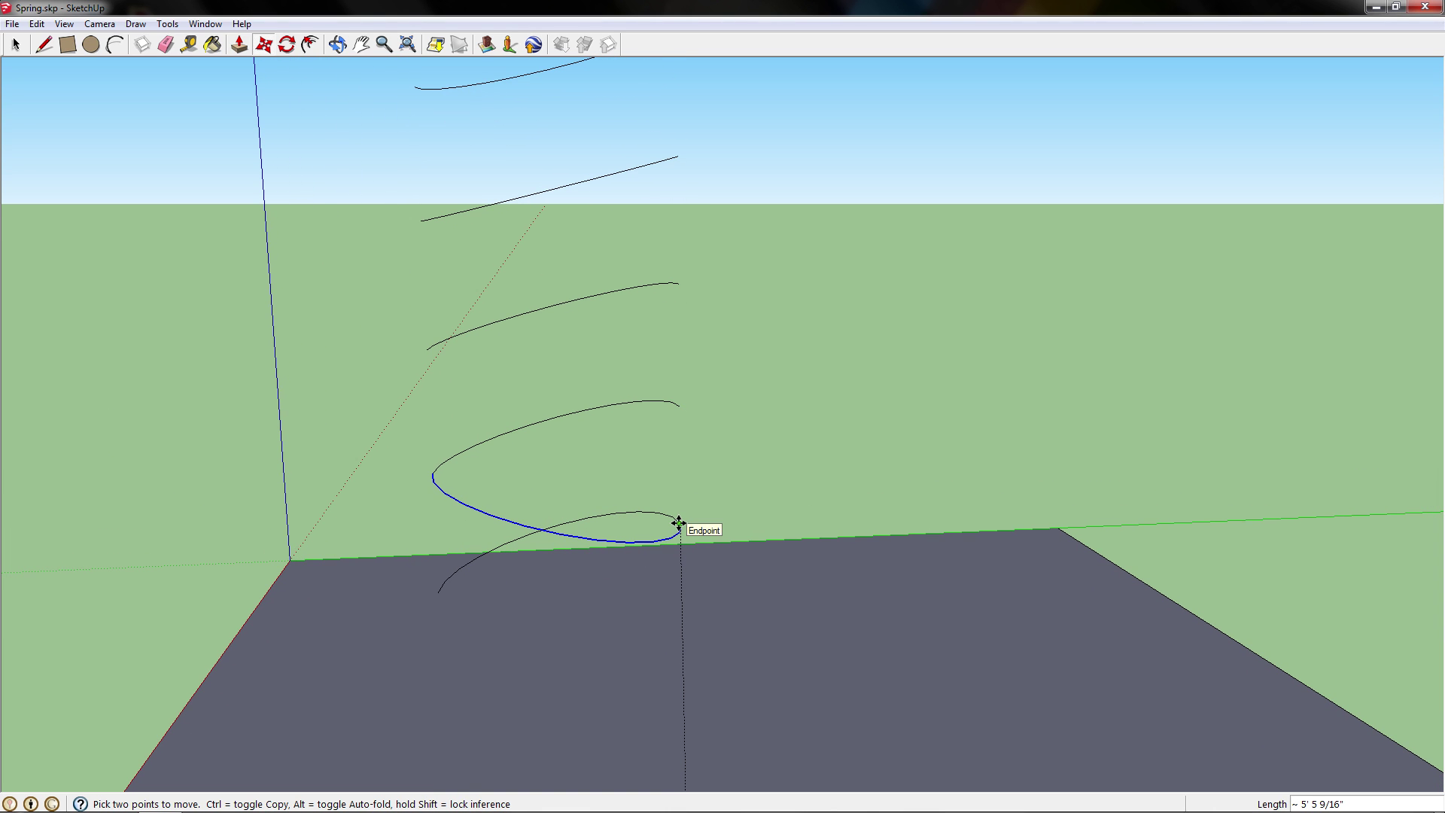
click(679, 522)
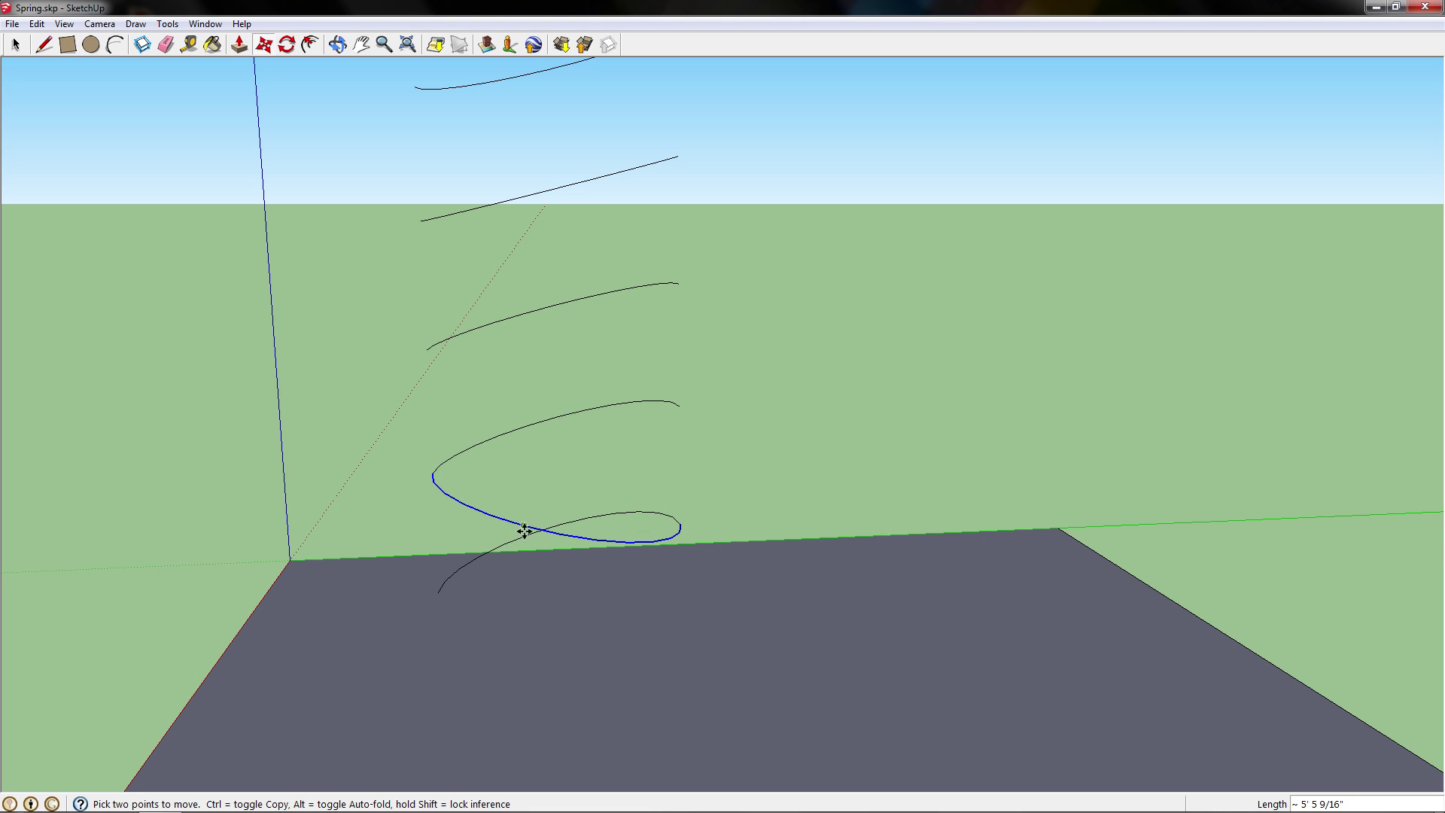
key(ctrl+v)
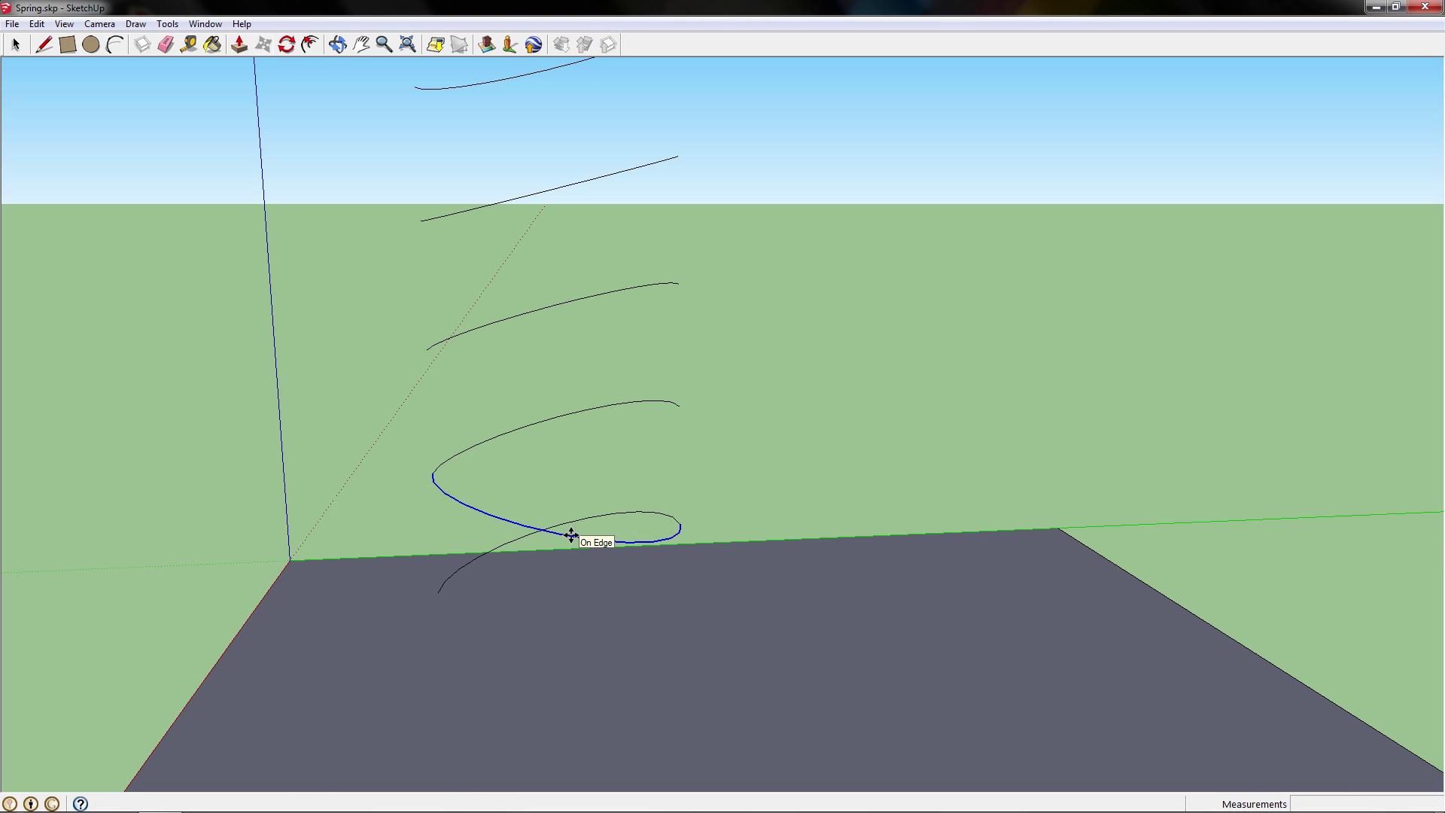
click(277, 586)
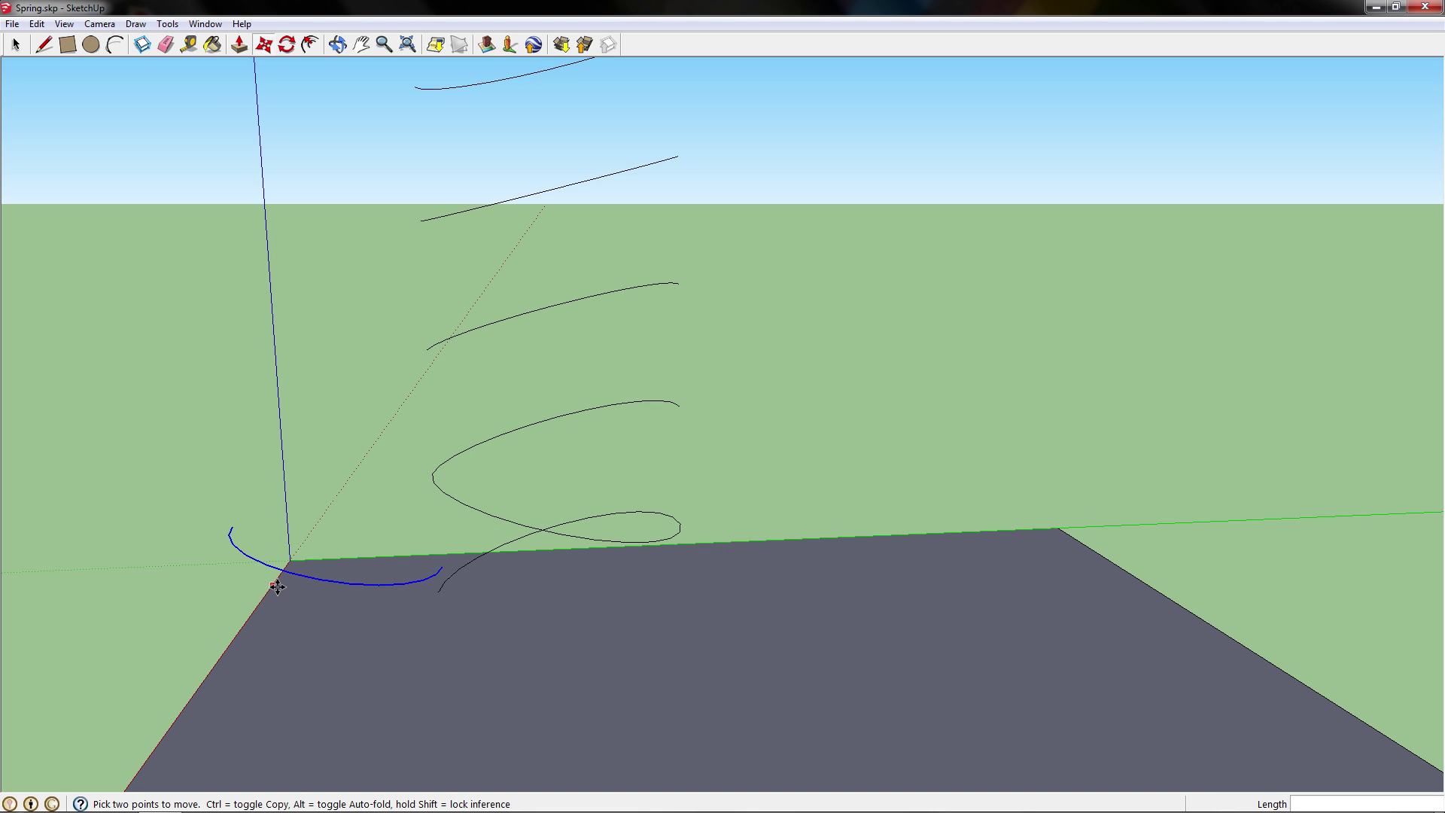
click(444, 570)
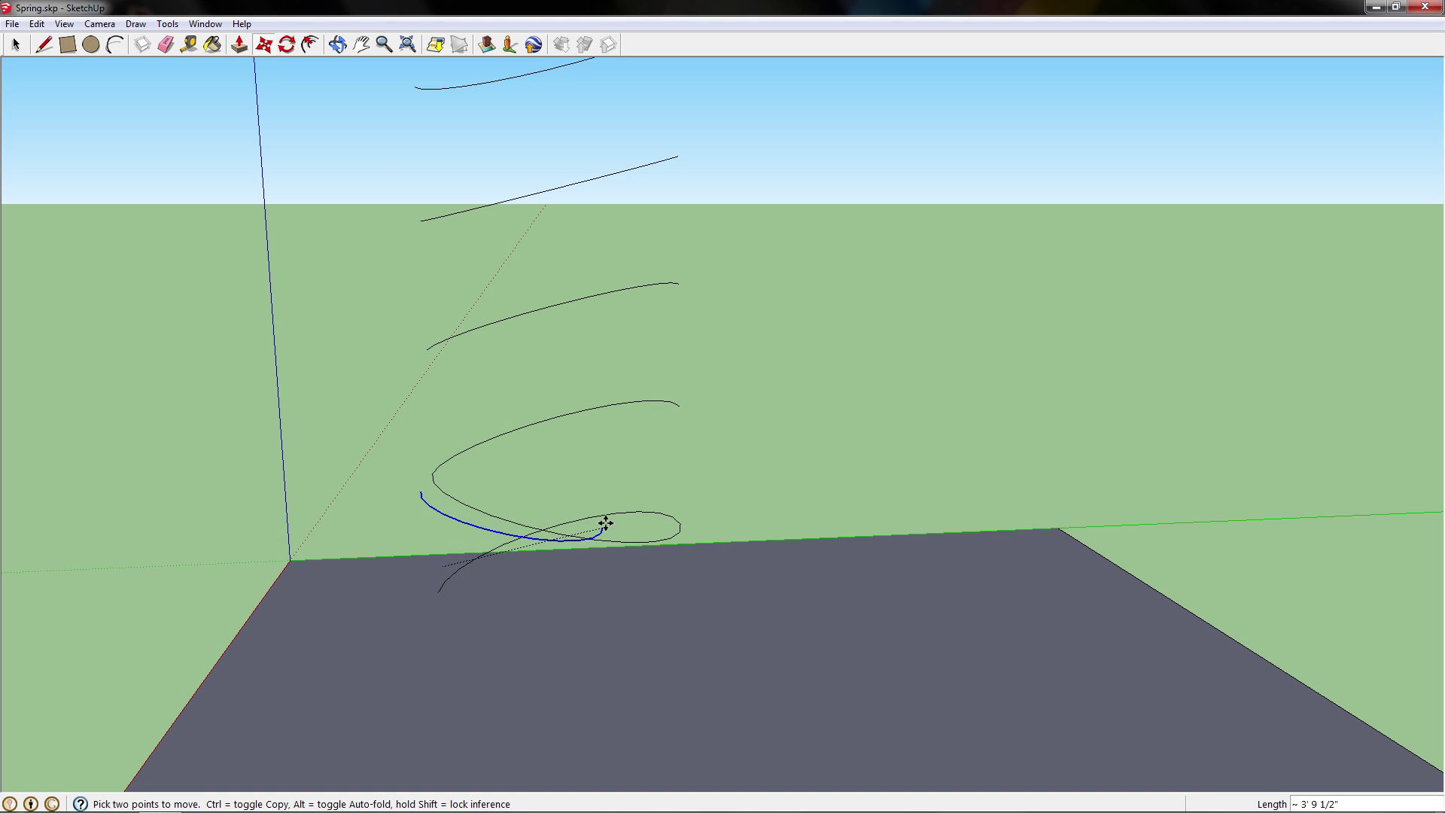
click(677, 407)
- Paste four more flipped arc copies into the gaps higher up the spiral
key(ctrl+v)
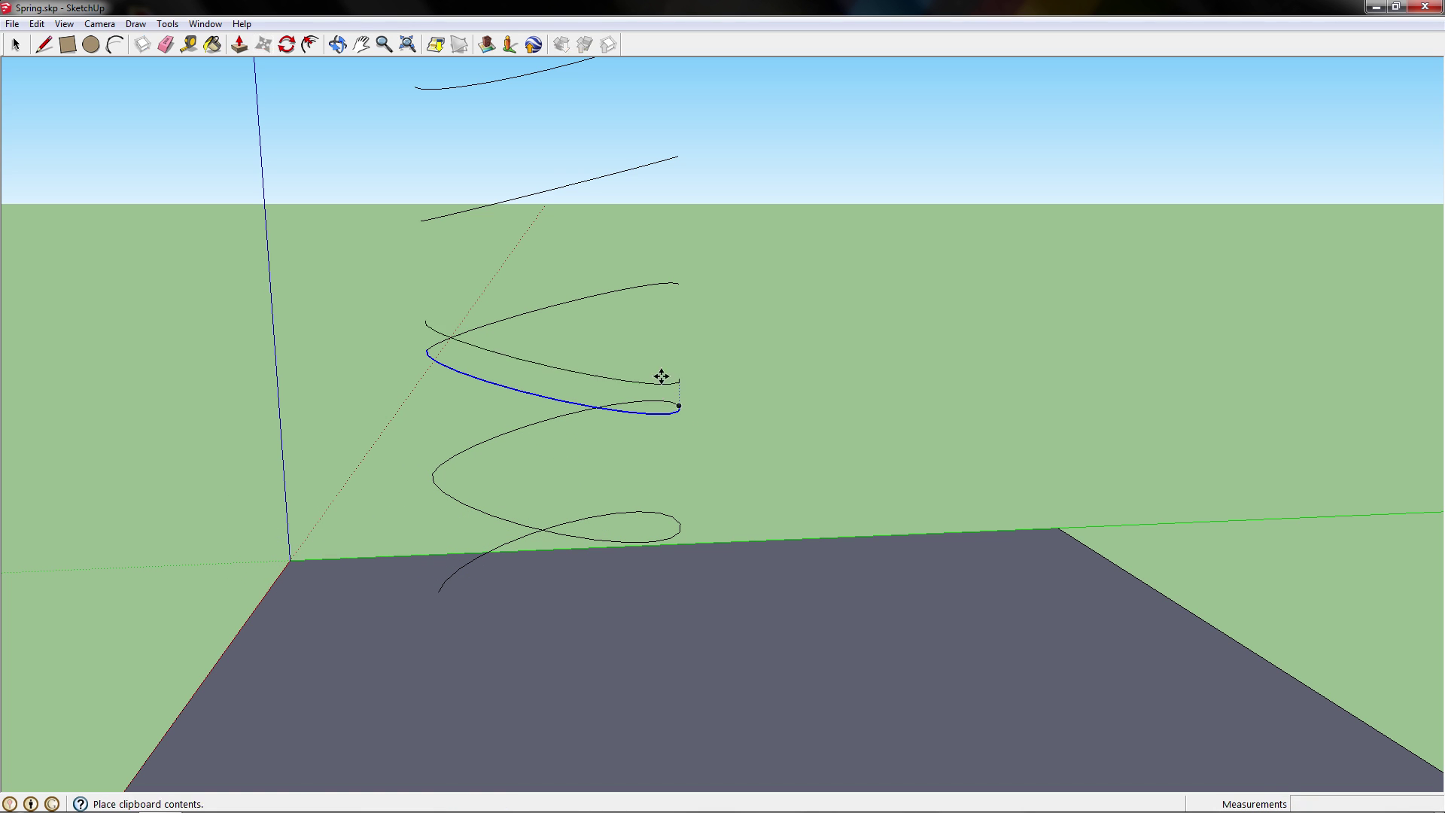
click(677, 285)
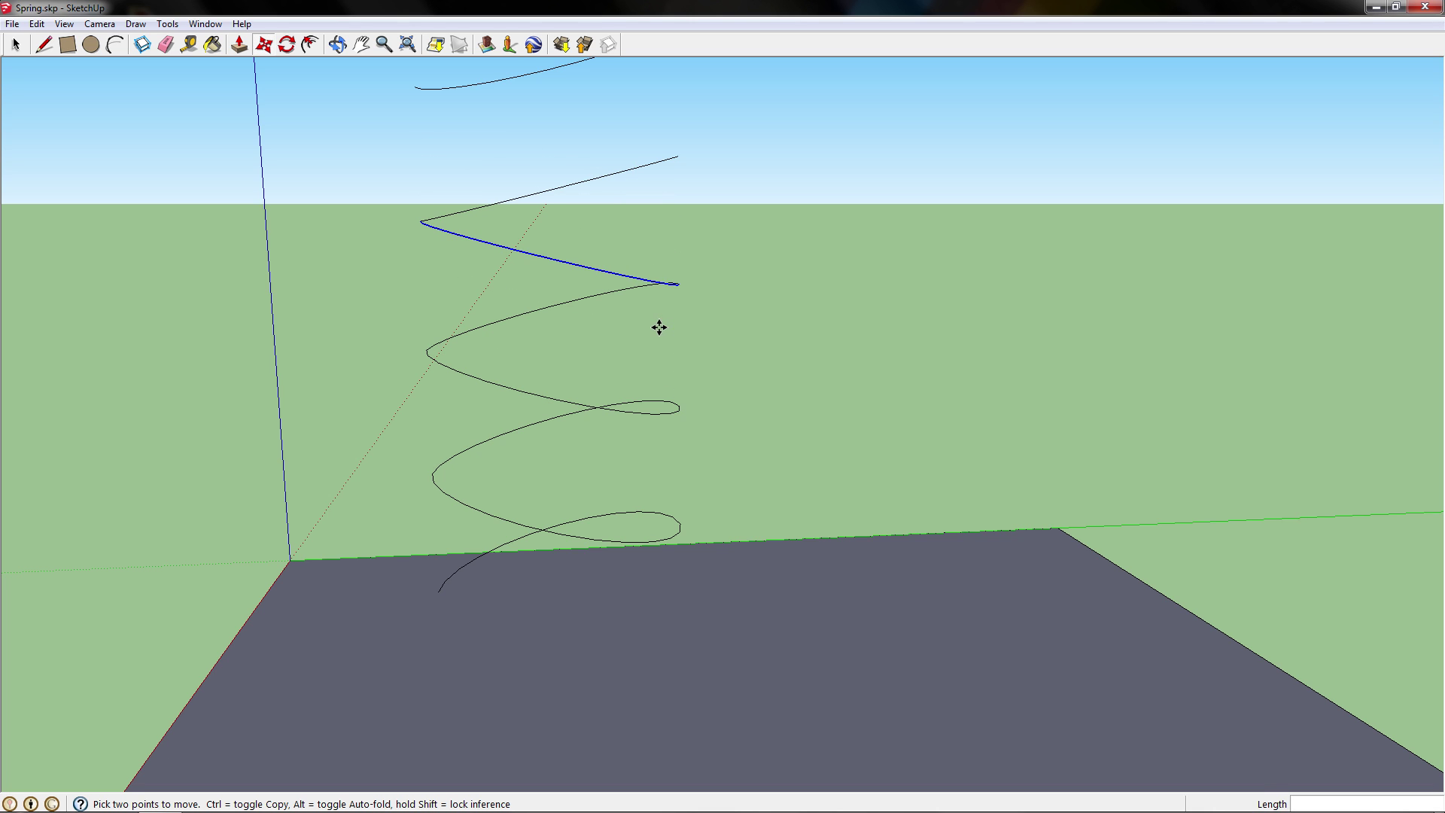
key(ctrl+v)
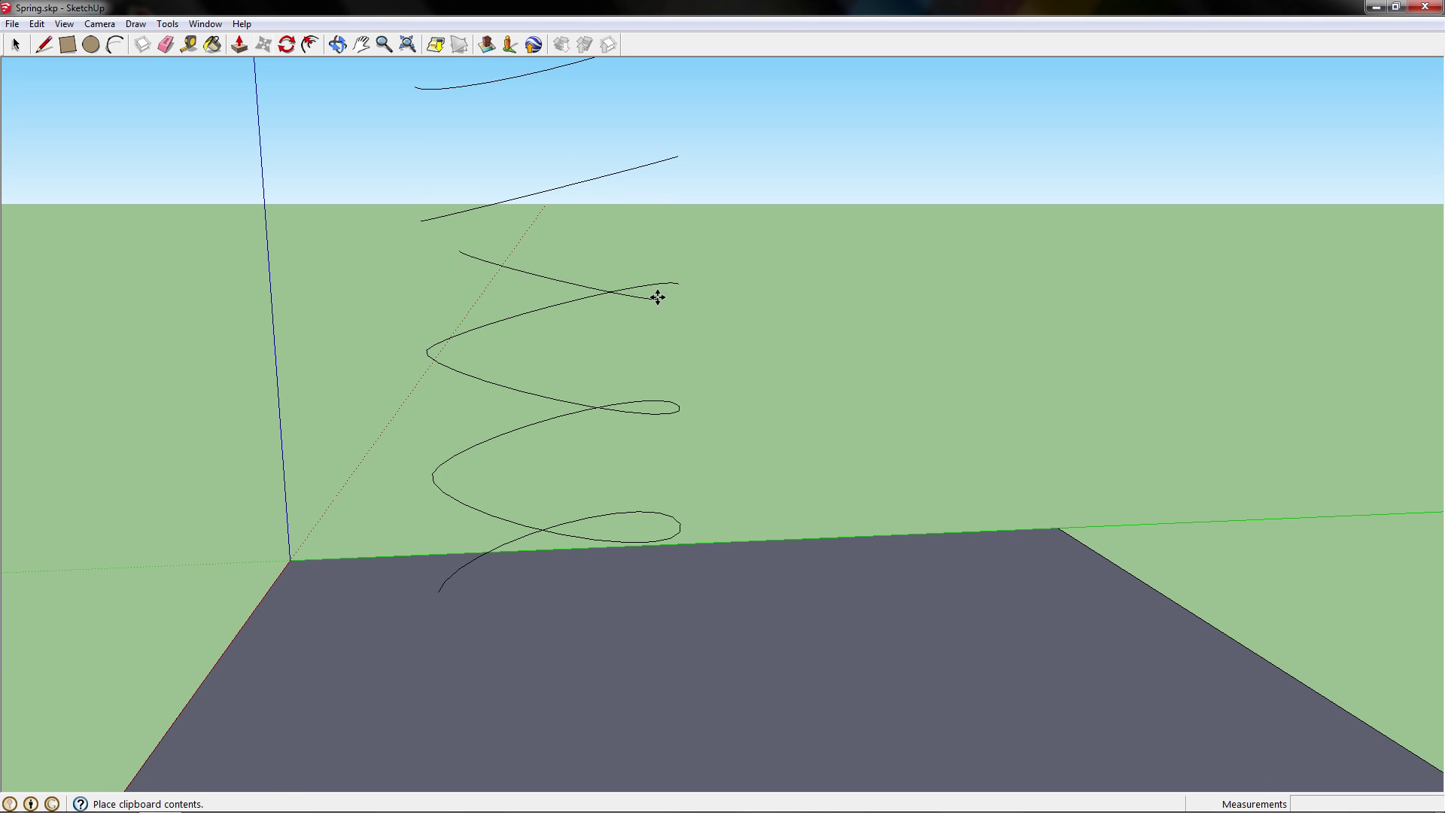
middle_drag(677, 322, 742, 258)
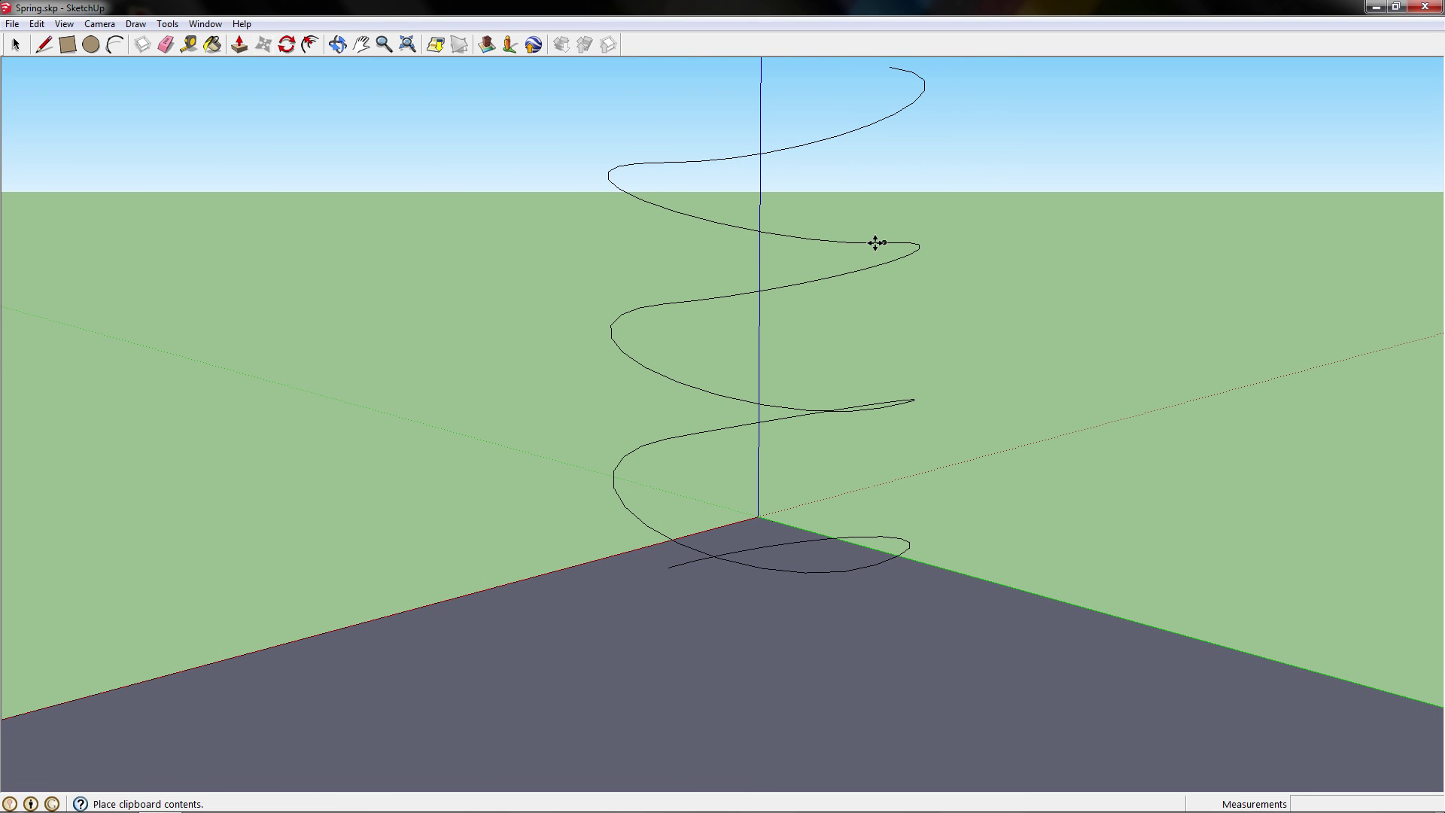
click(883, 243)
scroll(665, 321, up, 6)
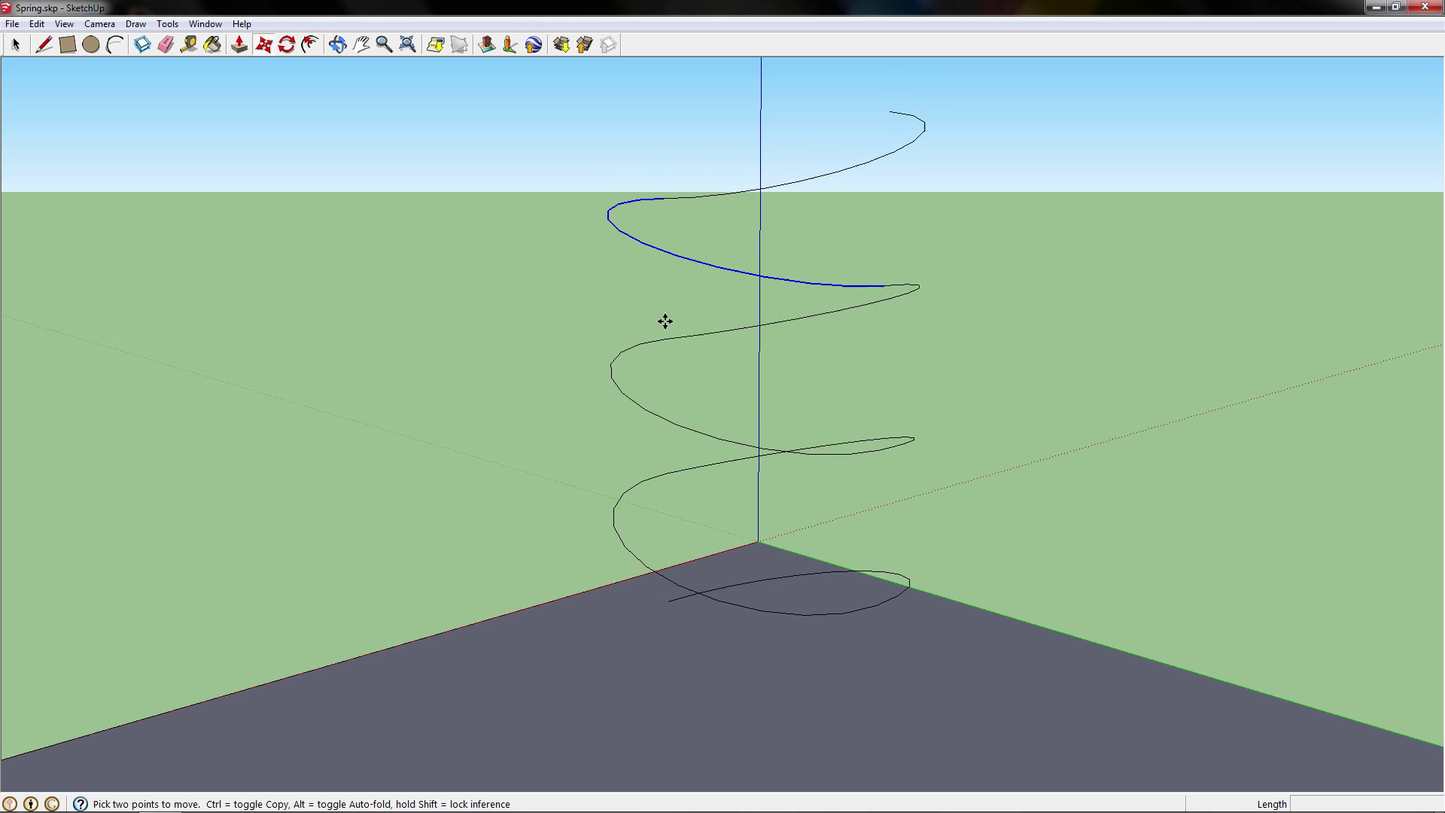
middle_drag(672, 325, 679, 324)
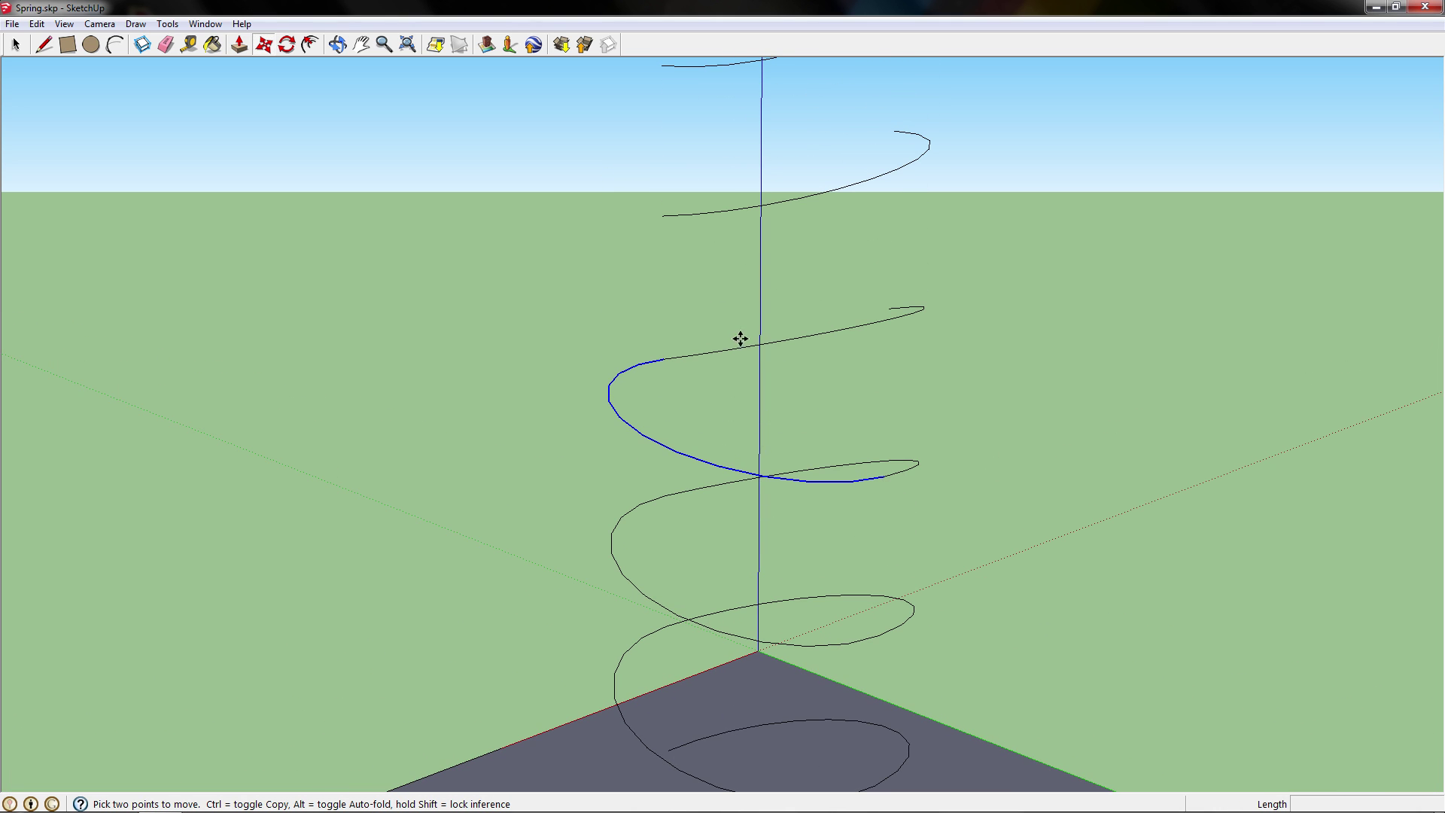
key(ctrl+v)
click(888, 308)
key(ctrl+v)
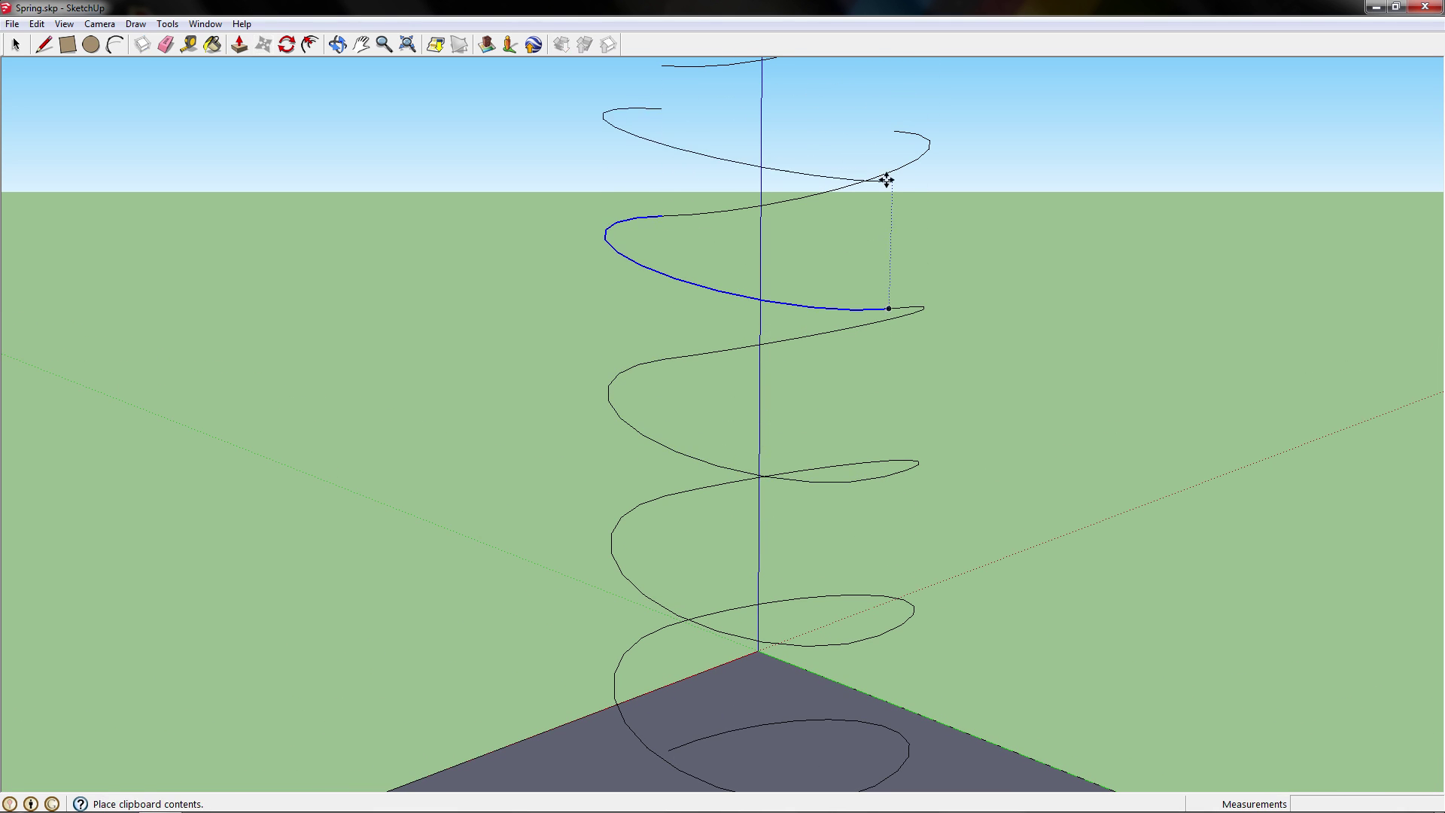
click(893, 131)
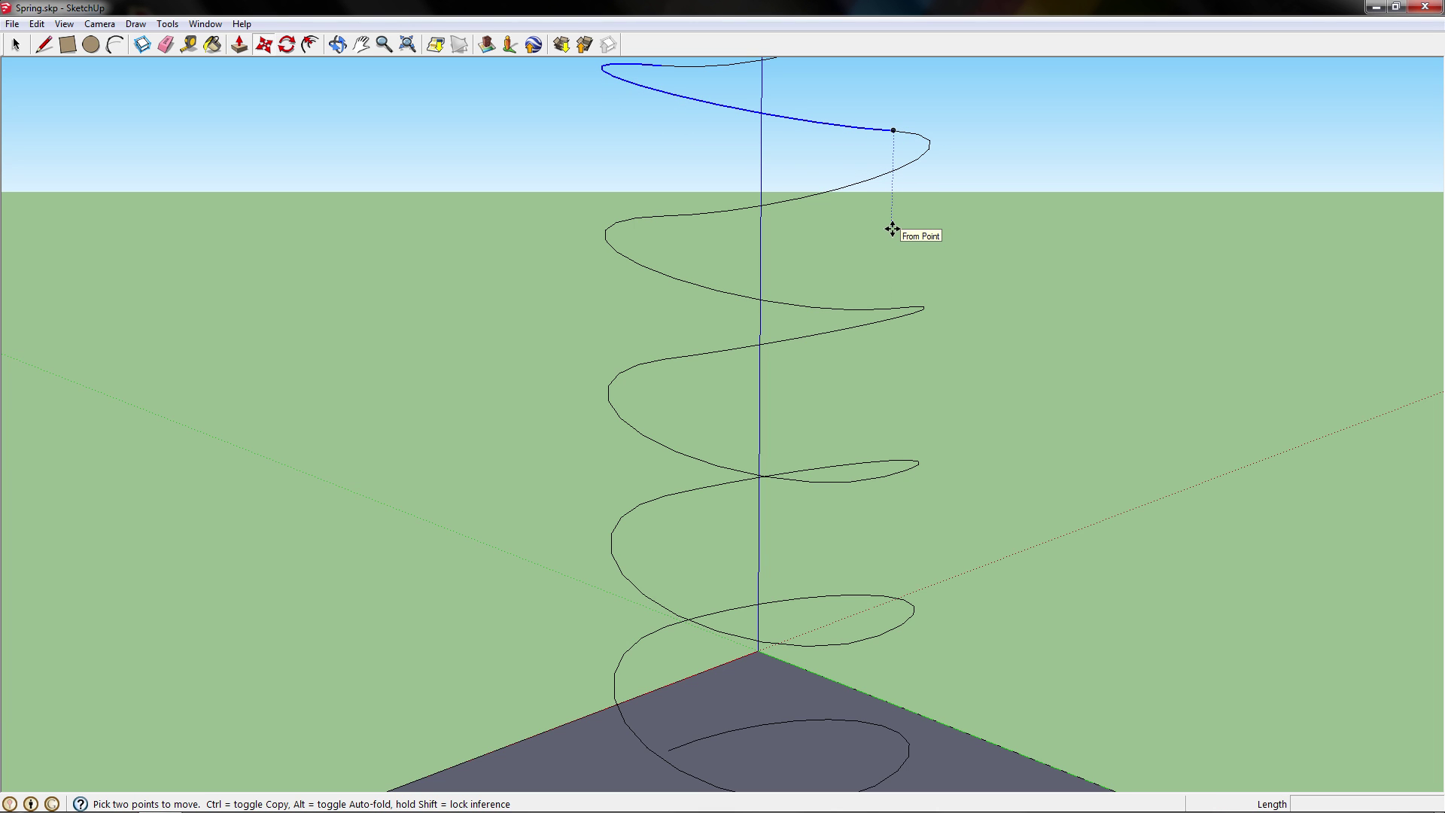
- Fill the last two gaps at the spiral's top with flipped copies and clear the selection
shift+middle_drag(892, 228, 892, 228)
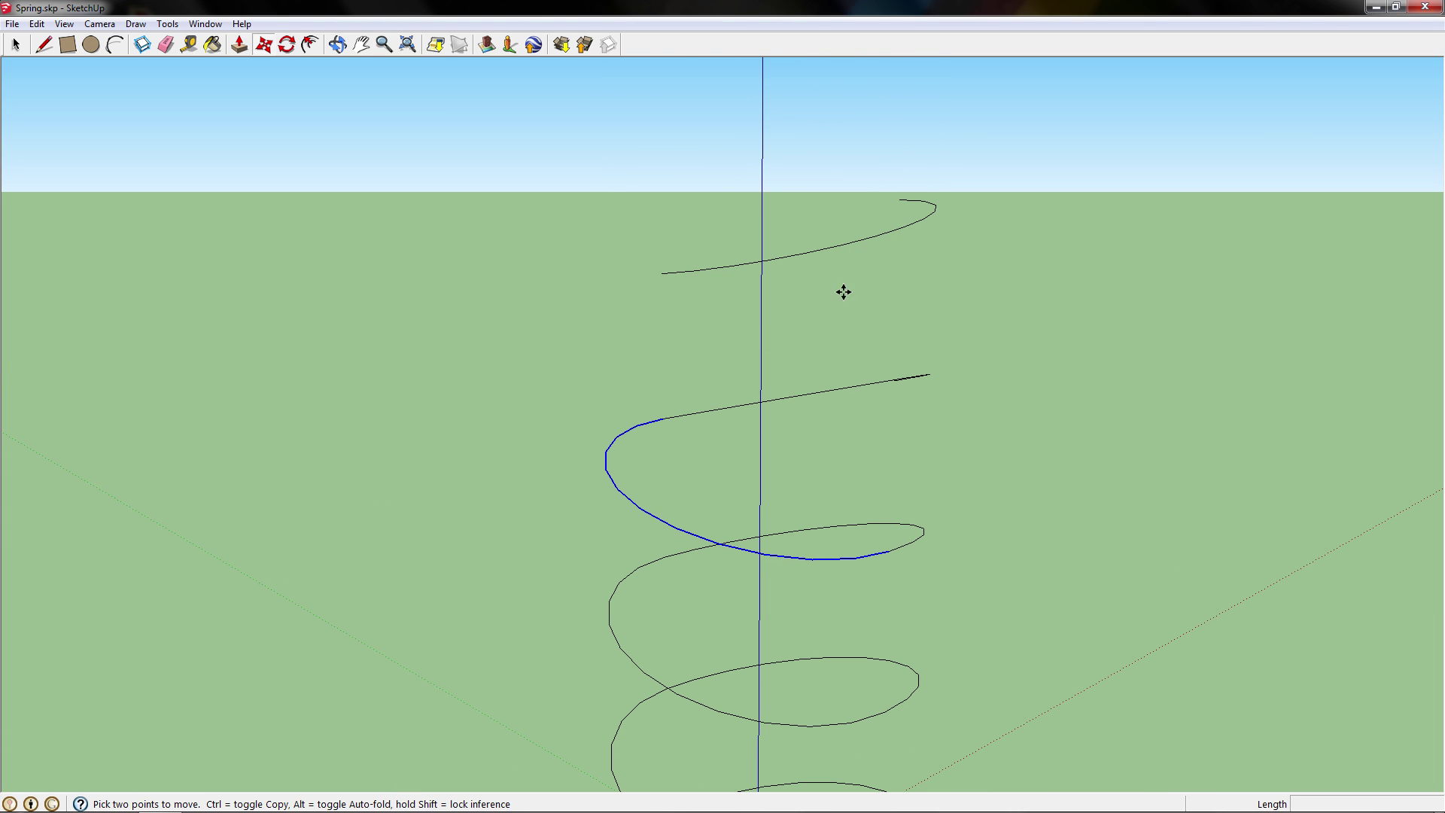
key(ctrl+v)
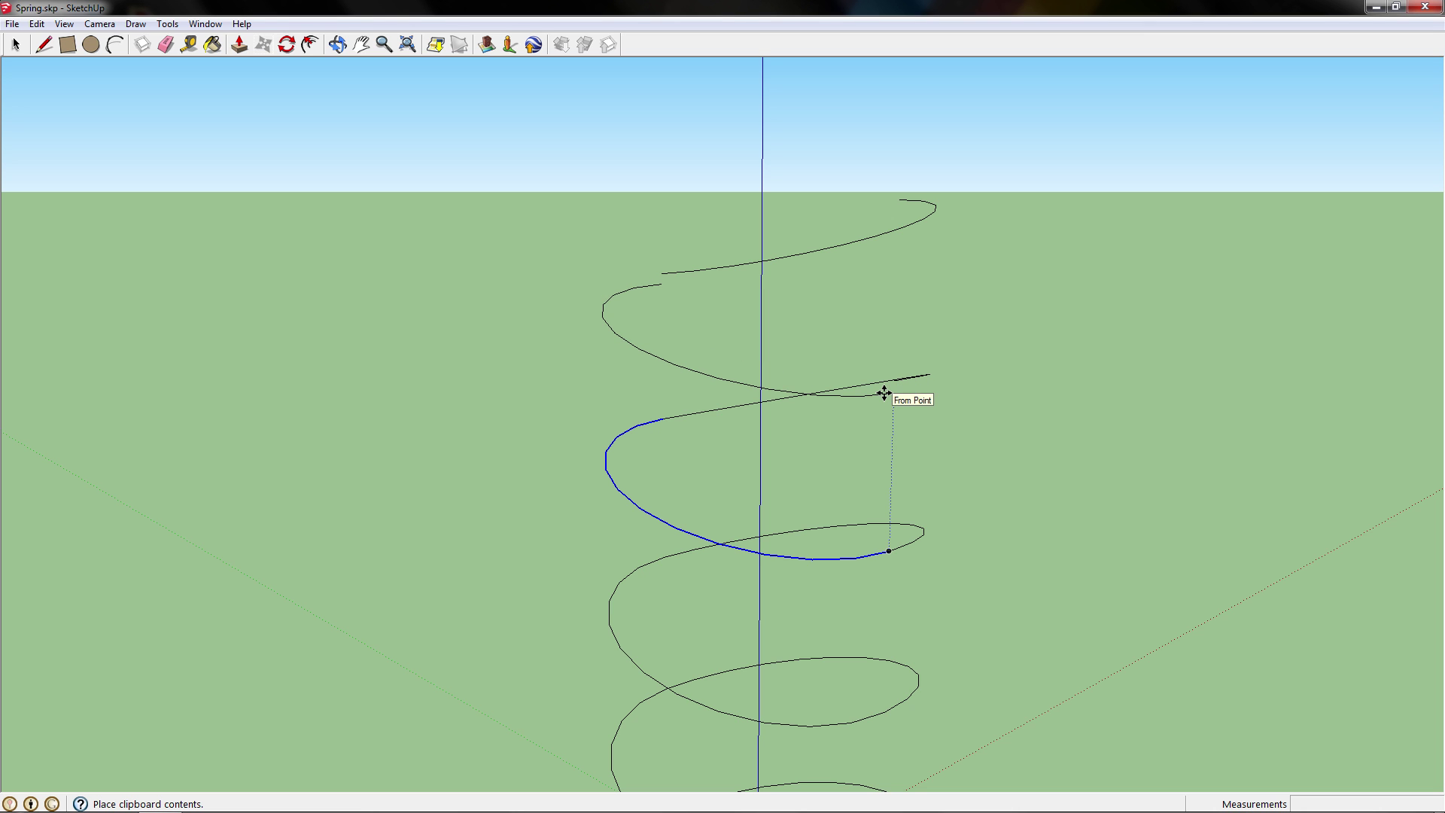
middle_drag(885, 392, 722, 394)
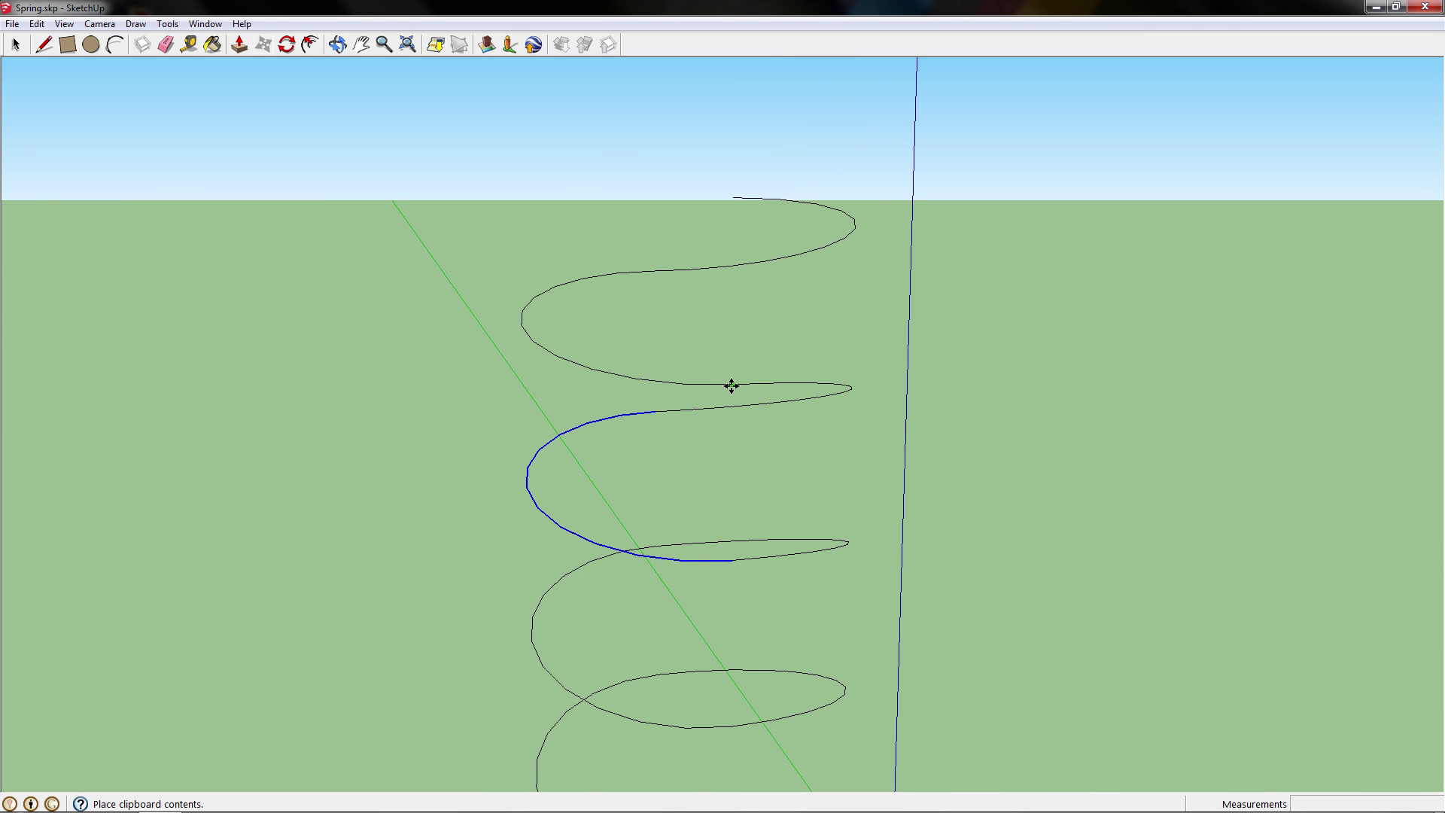
click(730, 385)
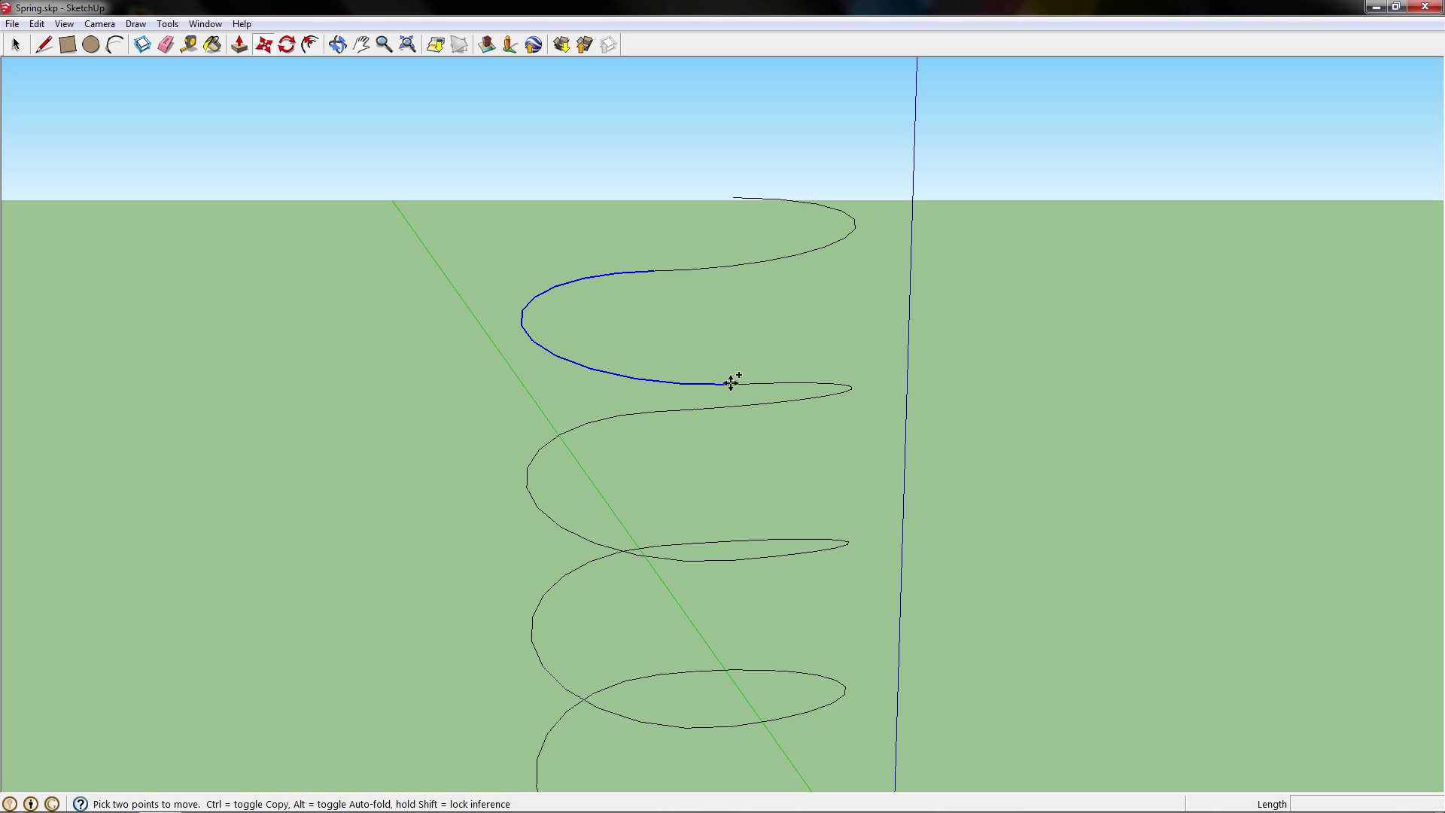
key(ctrl+v)
click(732, 198)
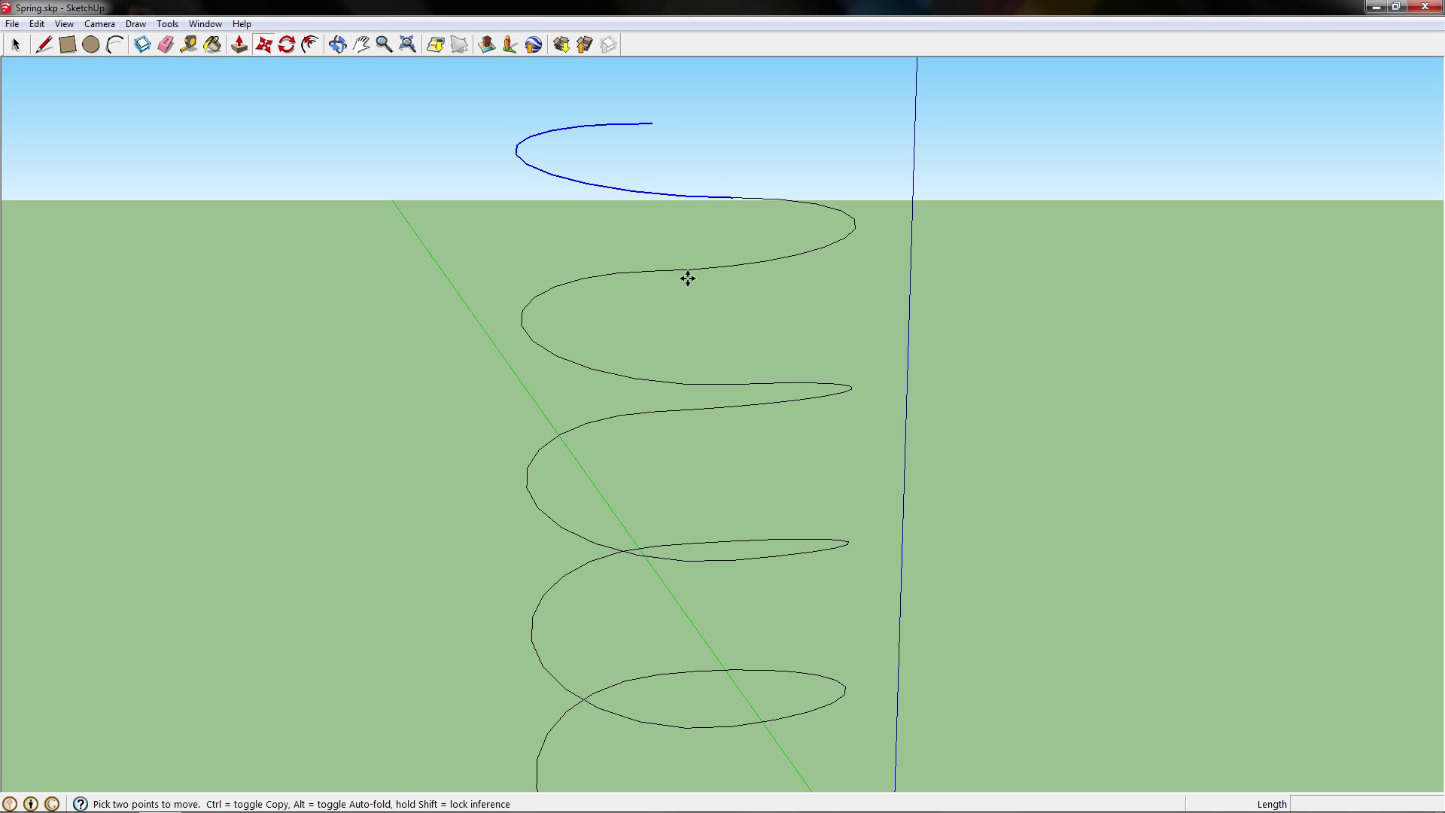
click(15, 44)
click(213, 245)
middle_drag(213, 246, 213, 251)
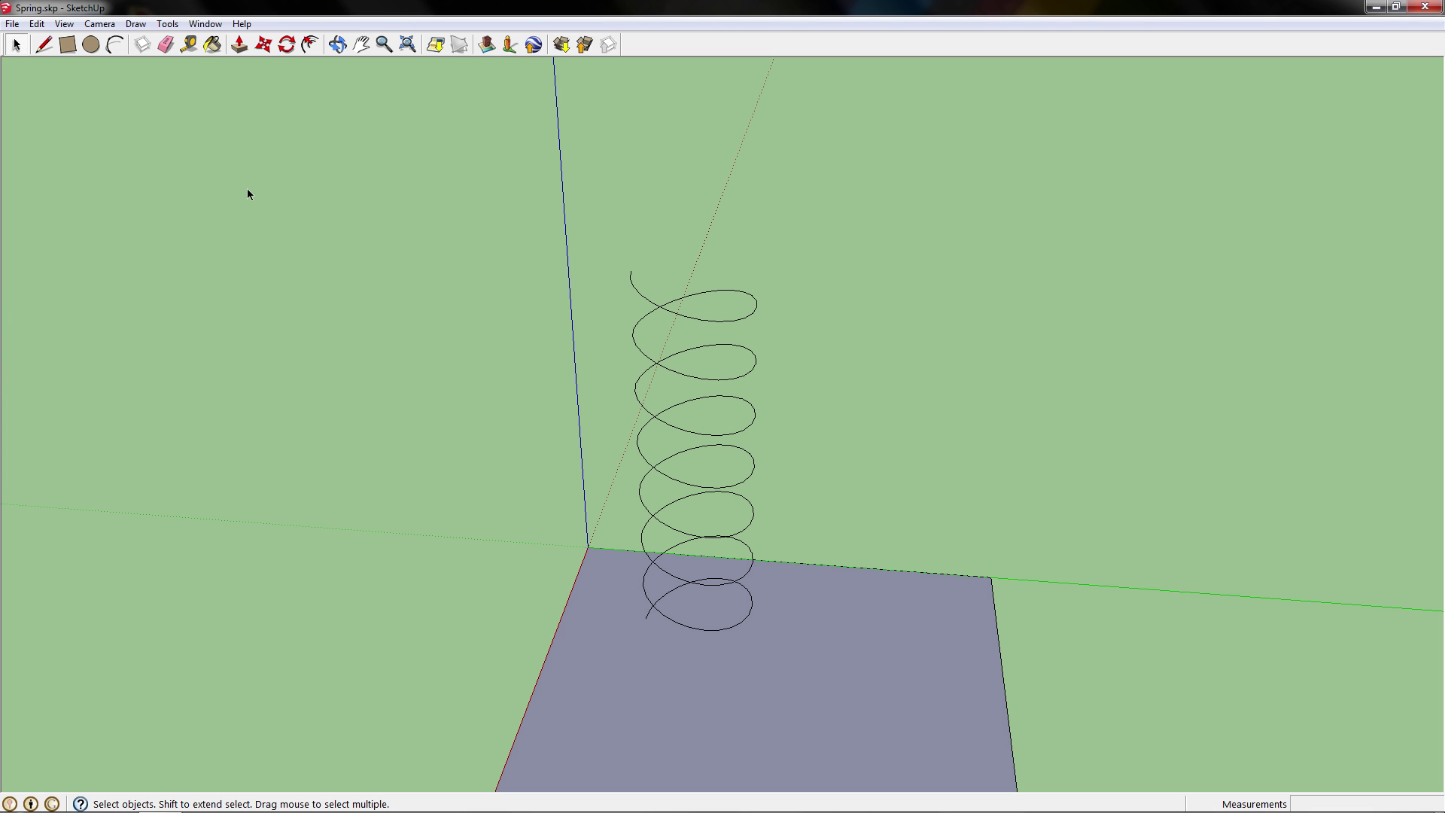
click(99, 23)
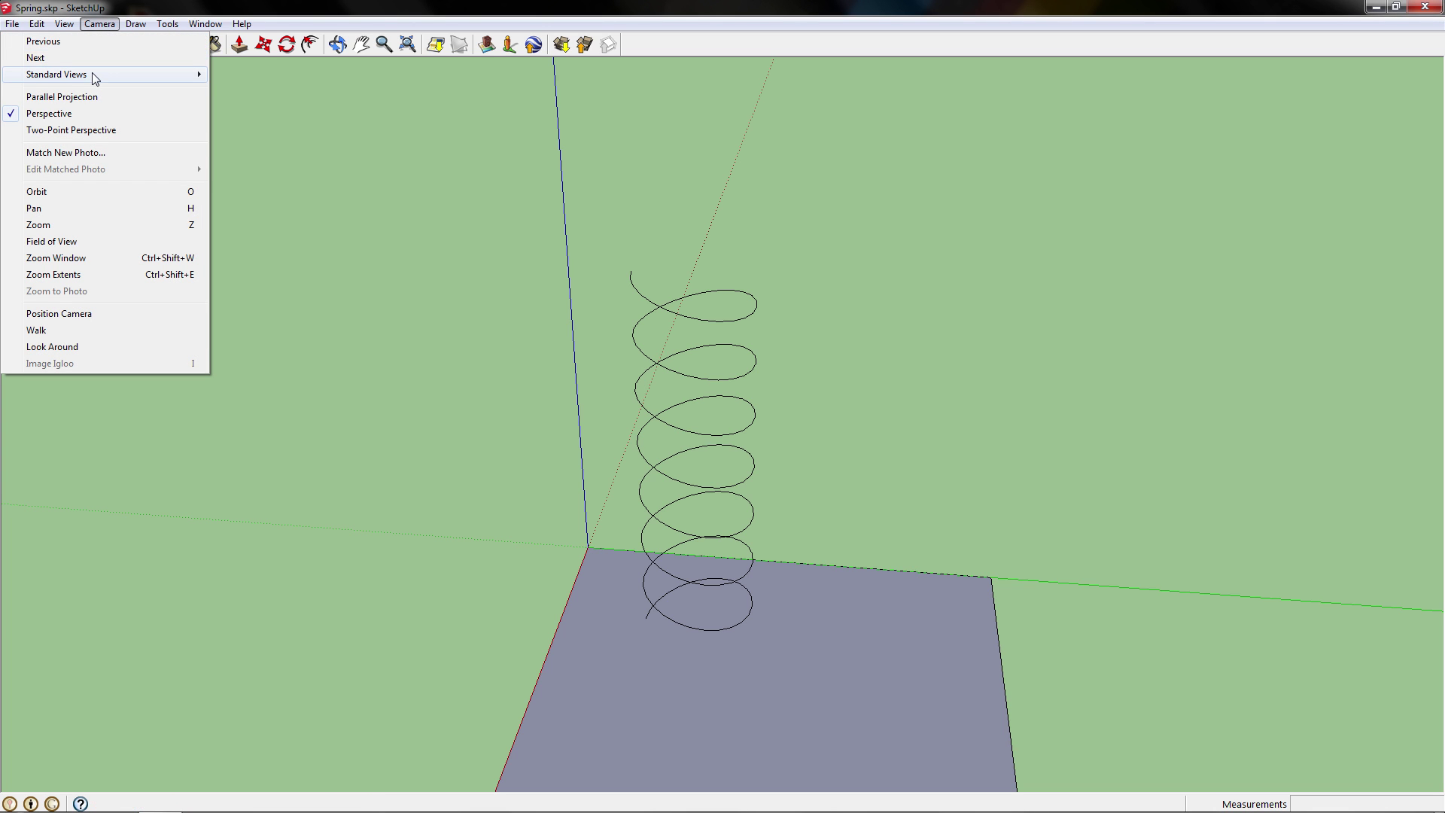
mouse_move(92, 74)
click(255, 74)
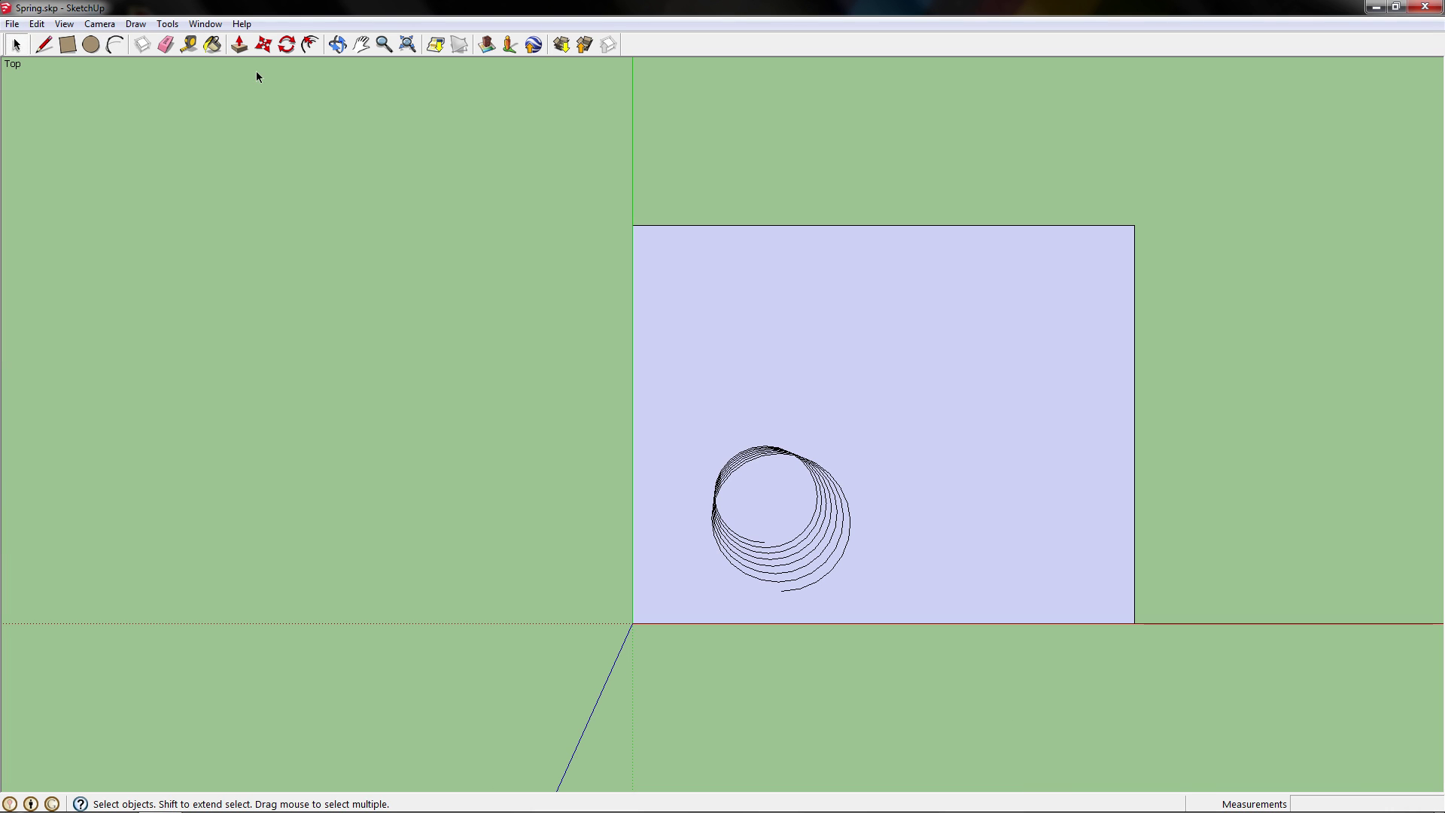
click(100, 24)
click(84, 113)
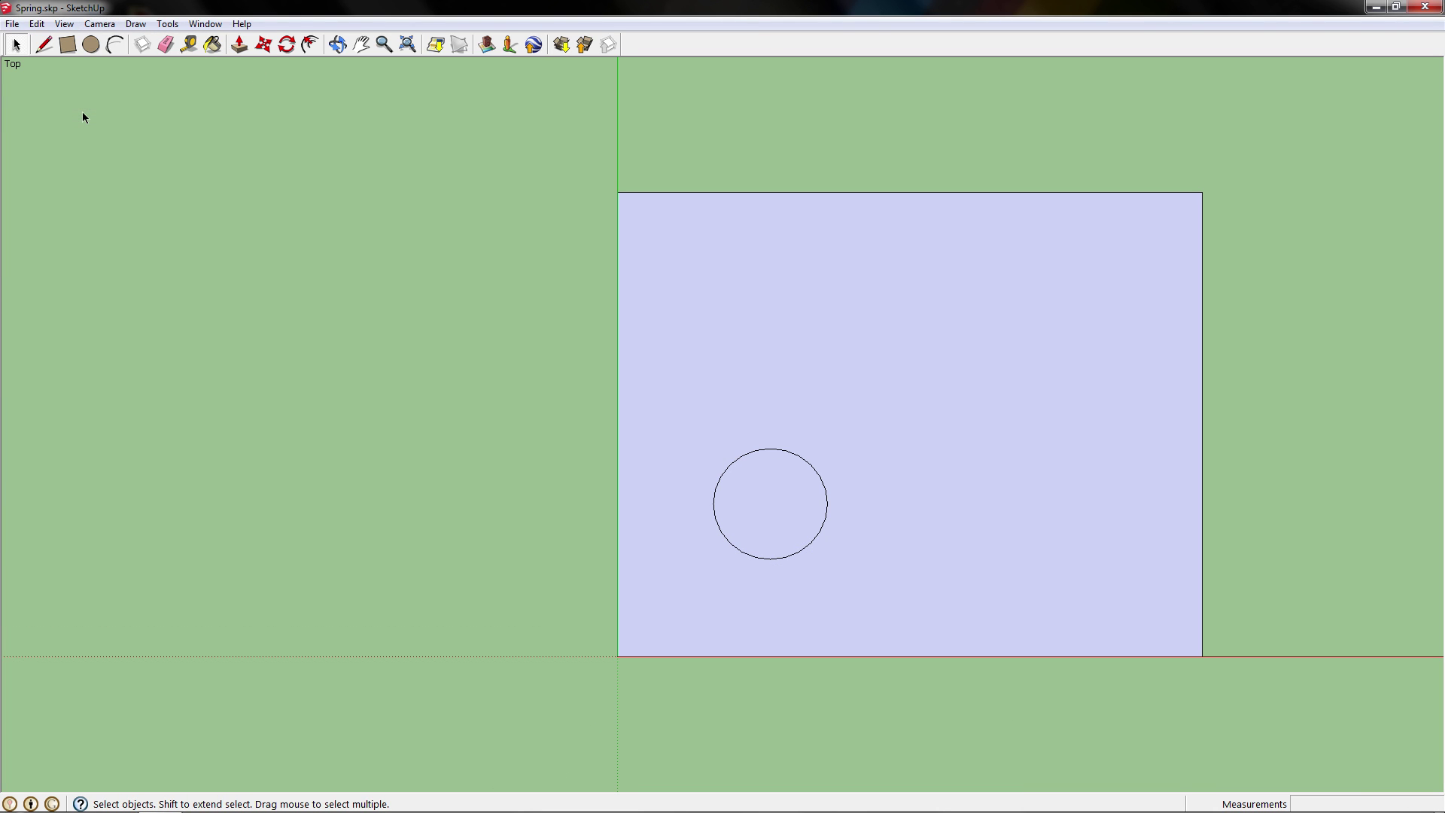
click(101, 23)
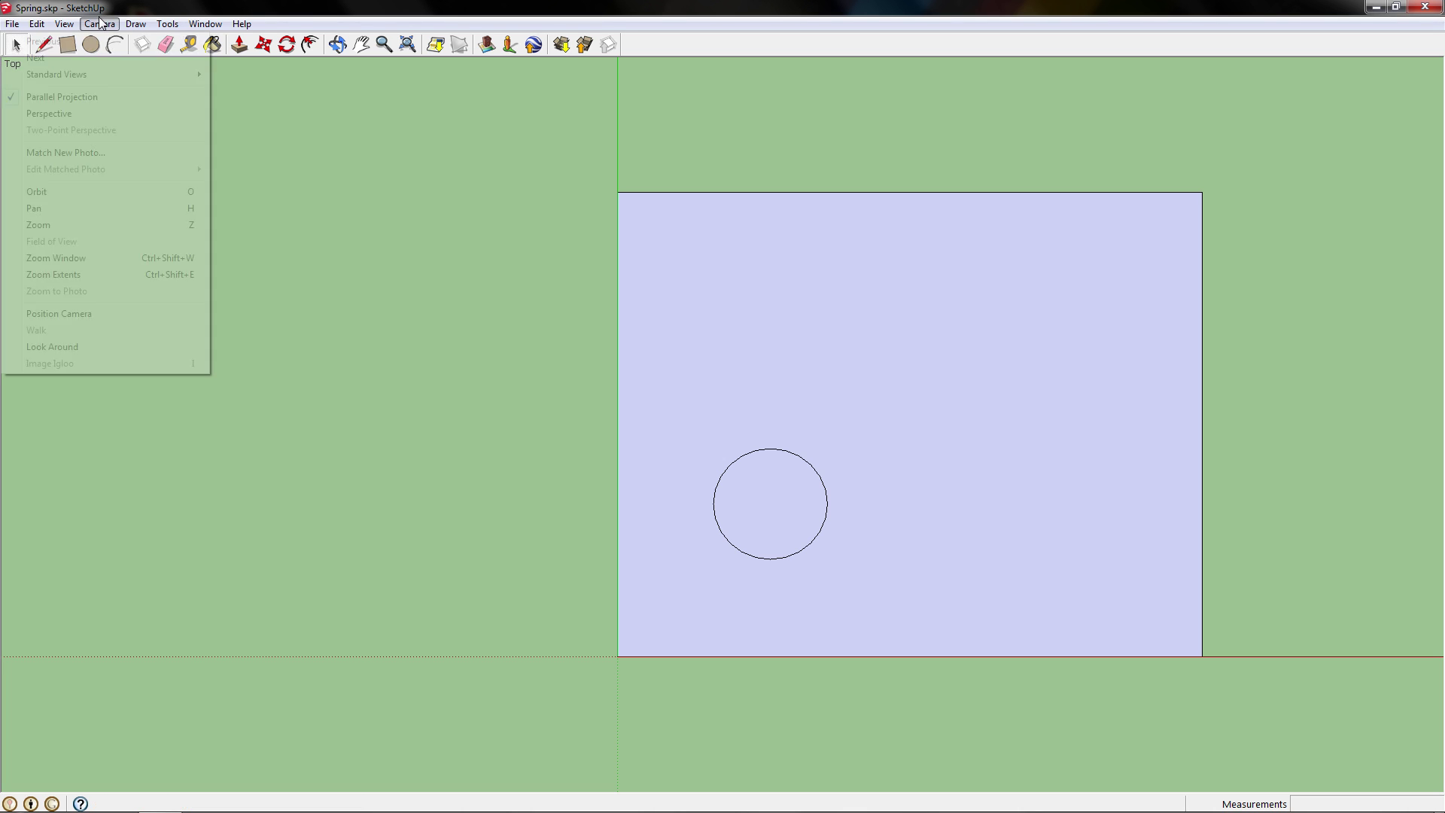
click(49, 113)
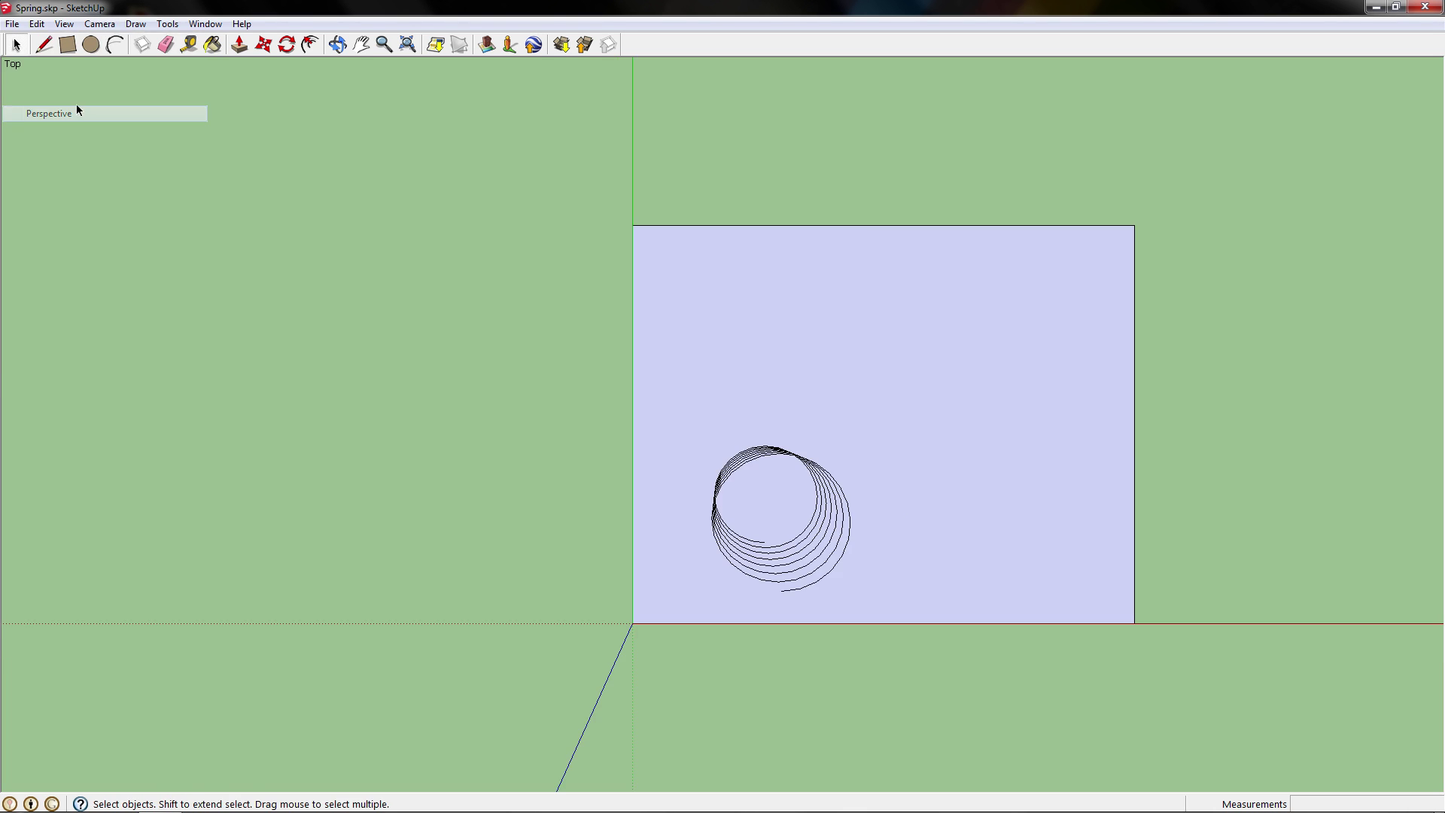
- Draw a 5" radius circle centred on the helix's bottom endpoint, replacing a 7" trial circle
click(96, 48)
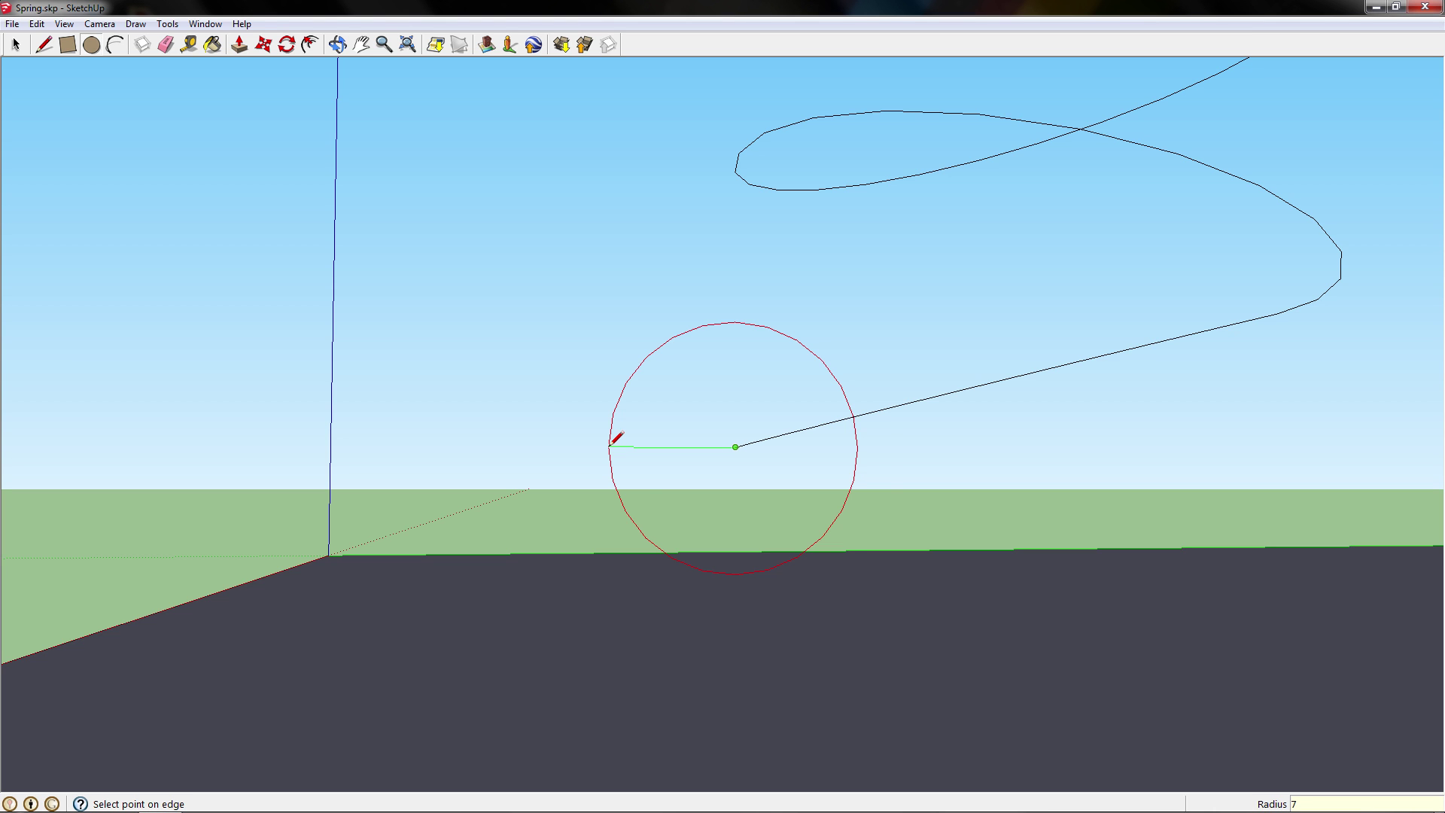
key(Return)
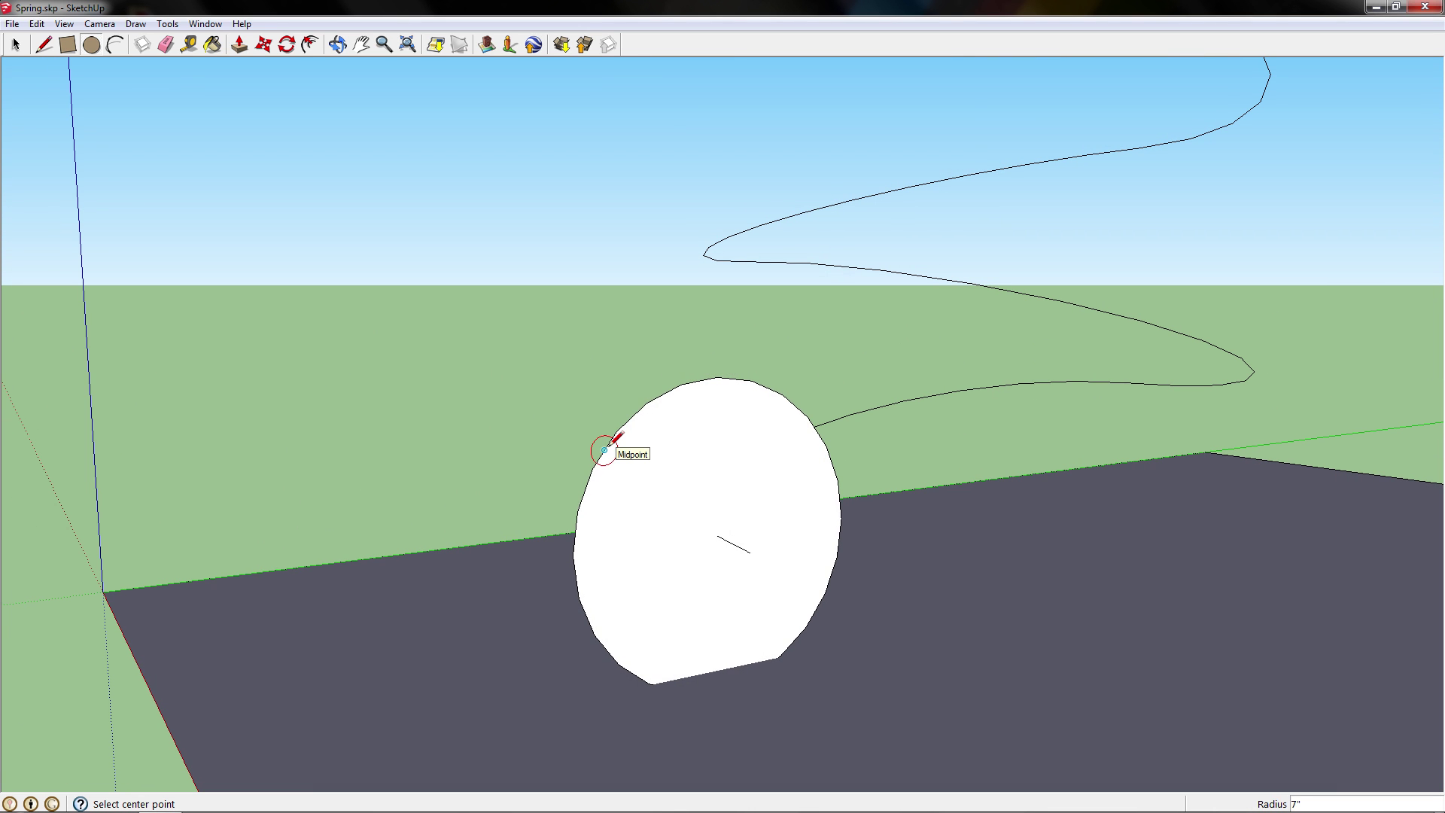
key(ctrl+z)
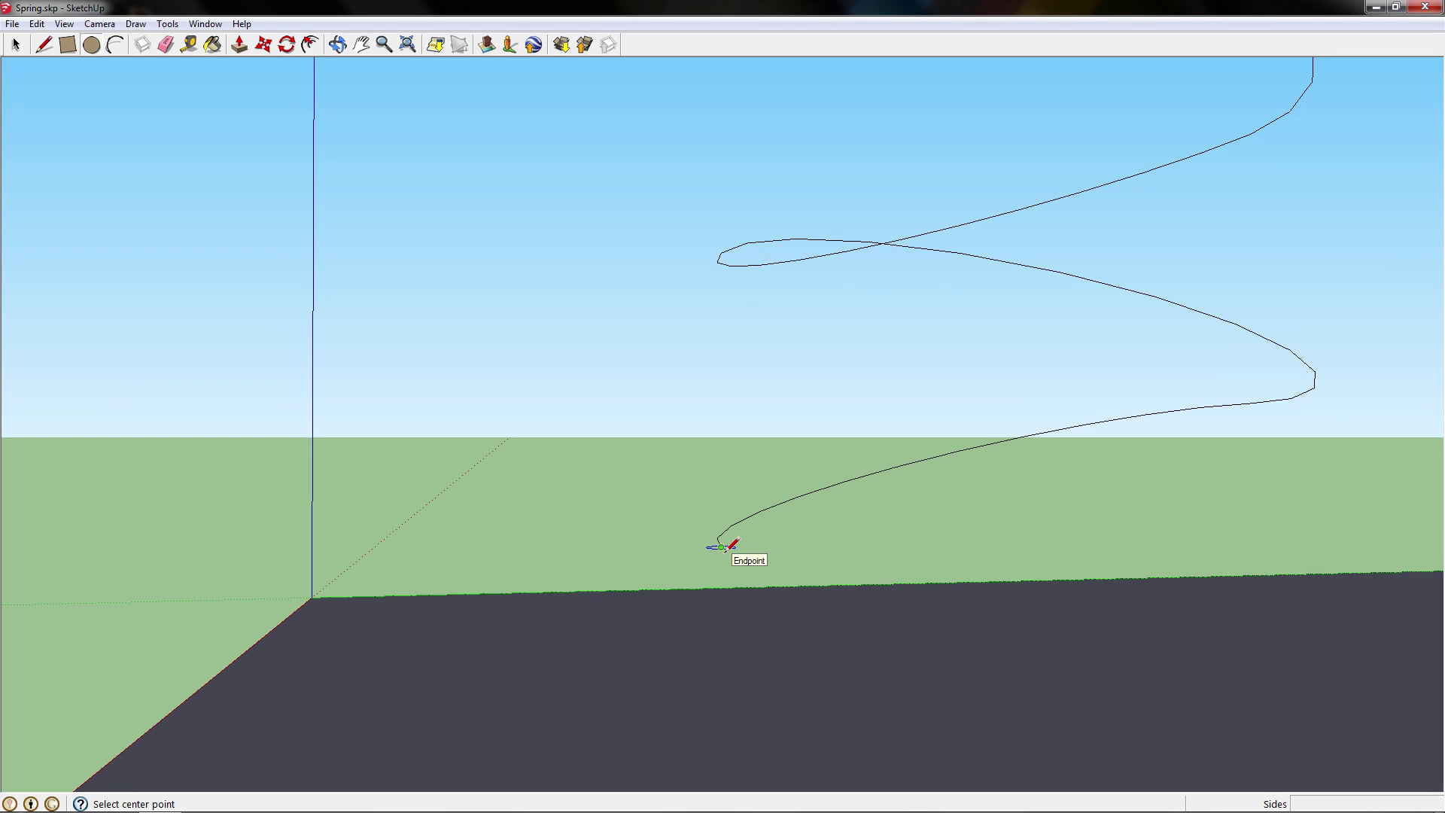
click(721, 546)
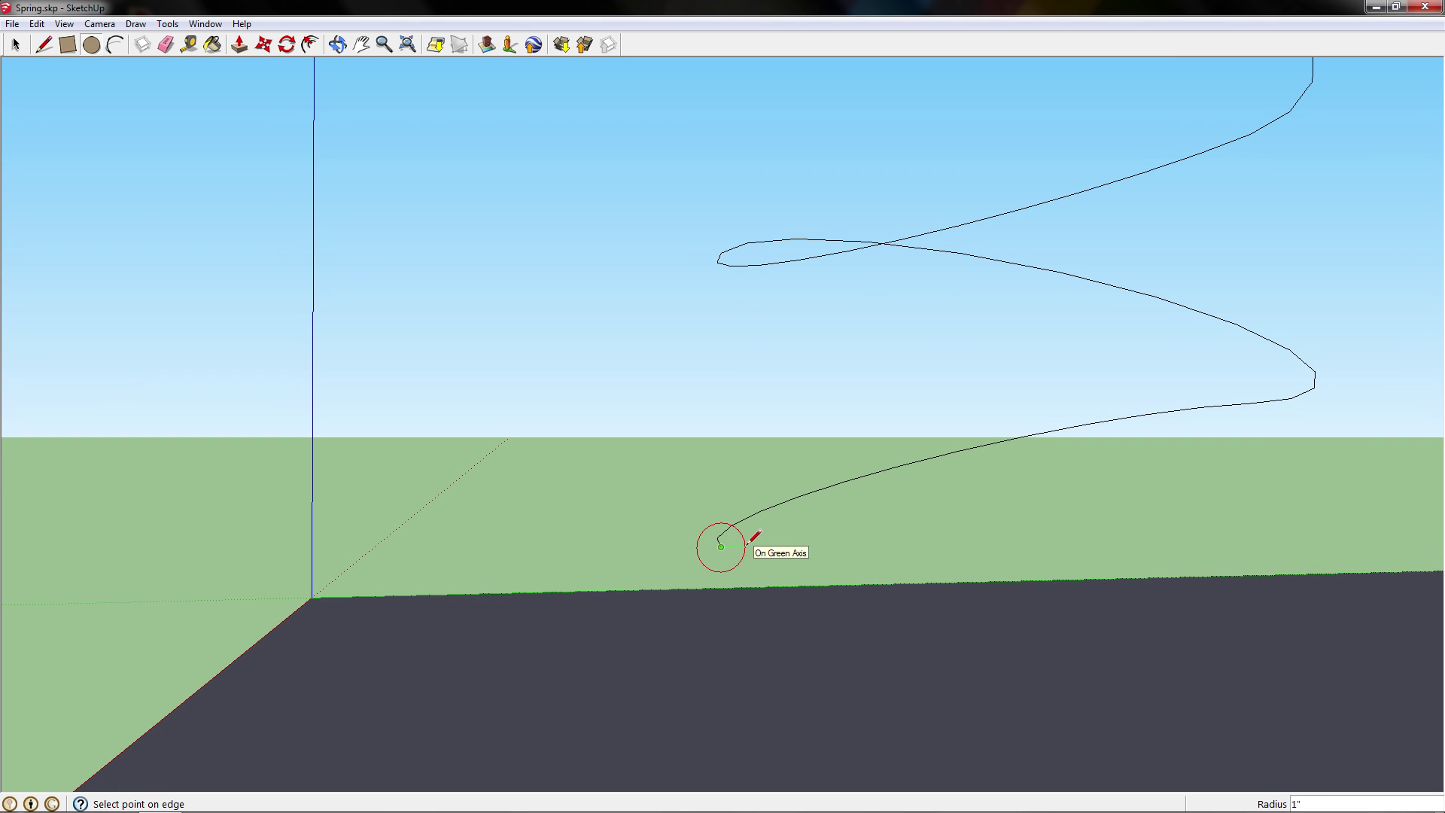
click(749, 541)
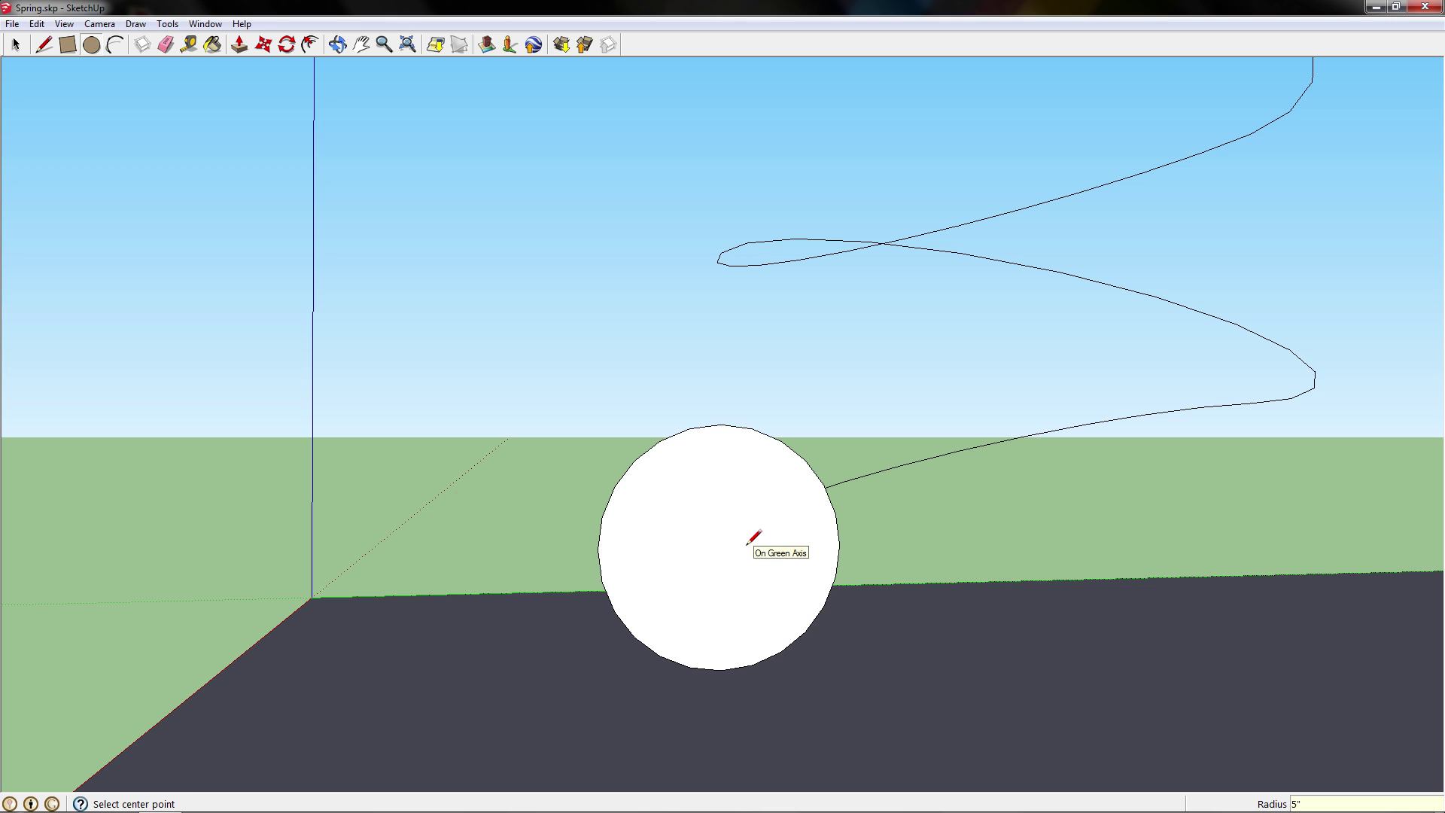
middle_drag(751, 461, 273, 292)
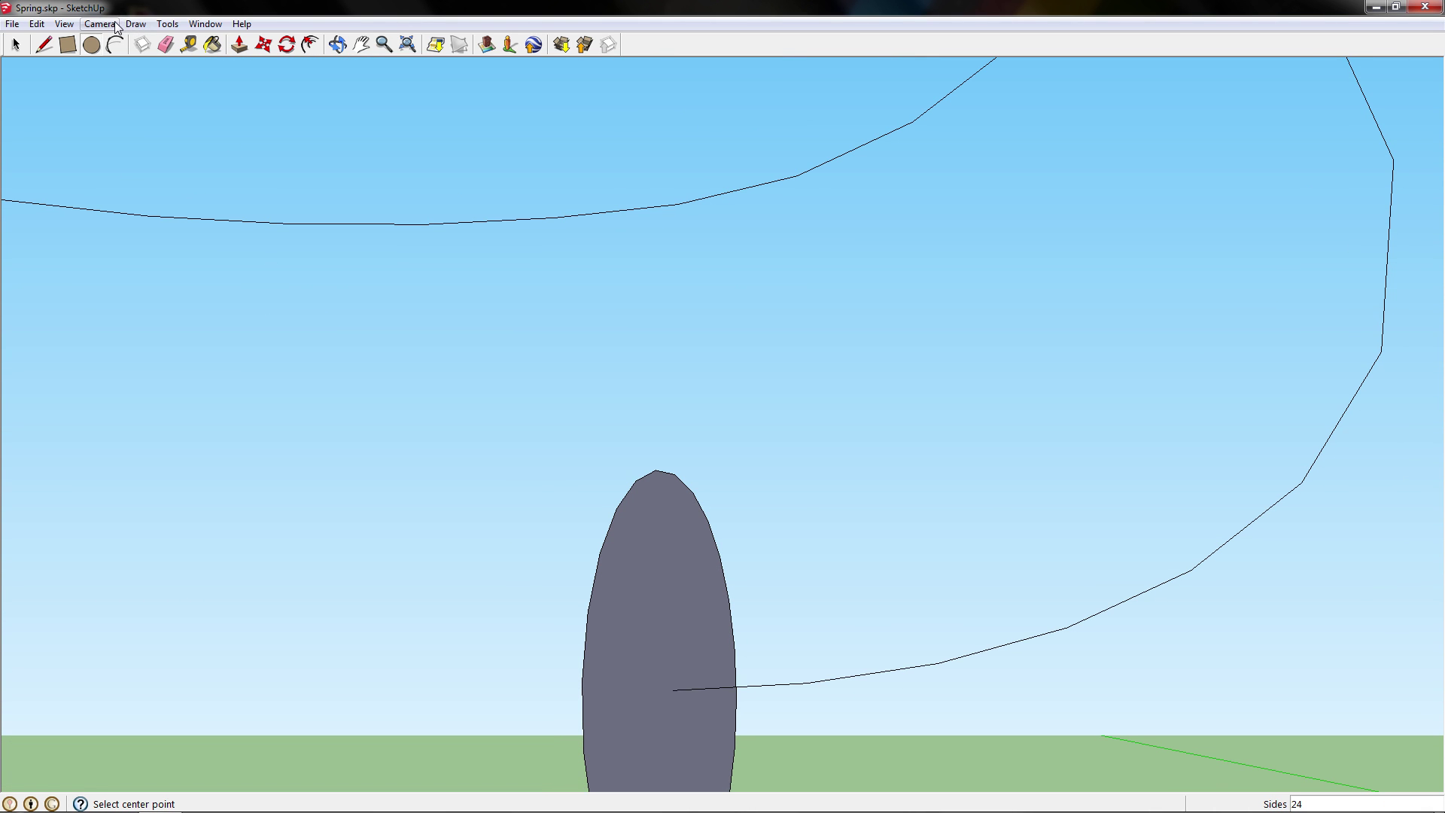
- Sweep the circle face along the full helix with Follow Me, then zoom to fit the spring
click(178, 23)
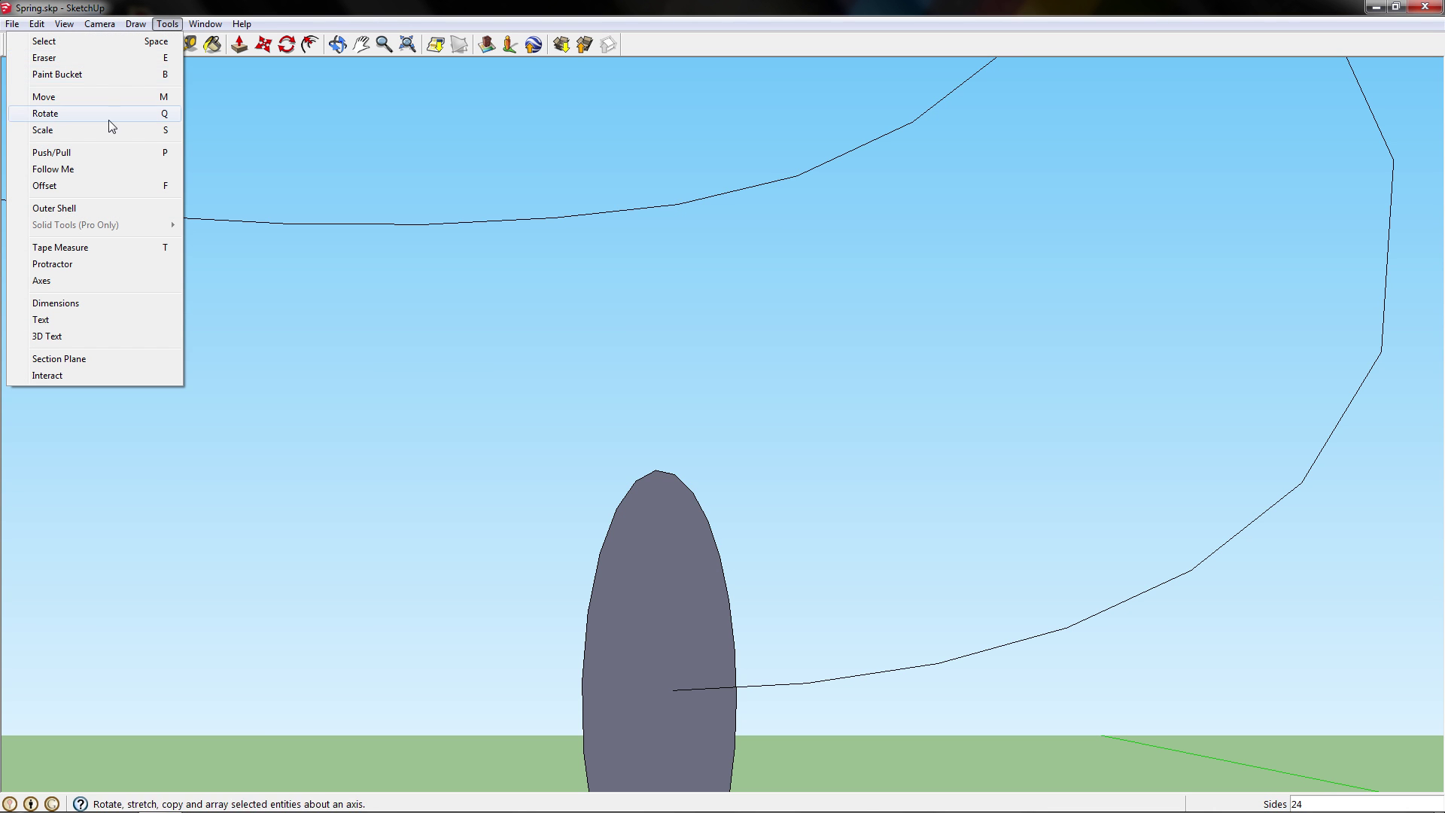
click(101, 168)
middle_drag(410, 500, 446, 747)
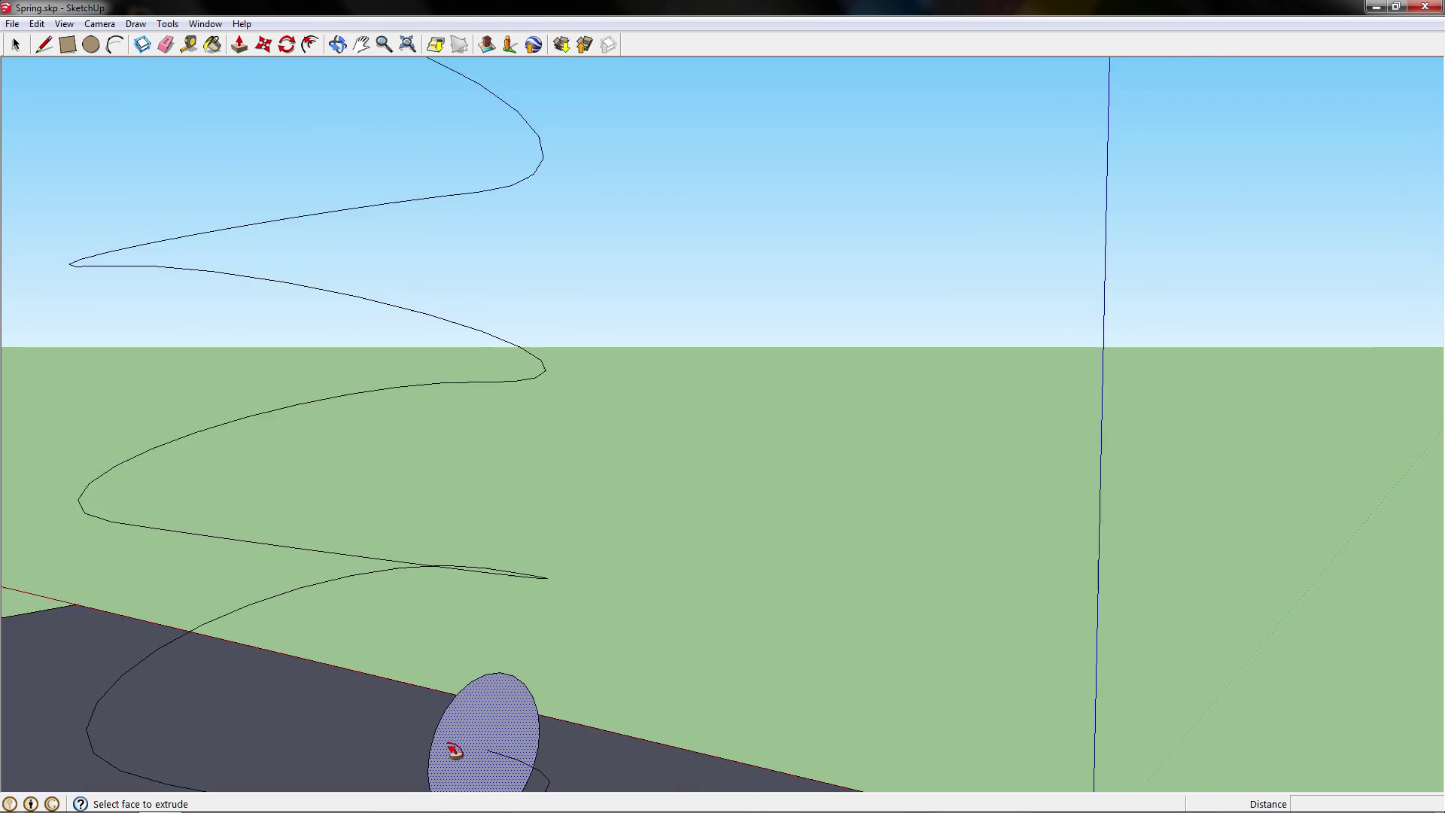
drag(550, 671, 598, 214)
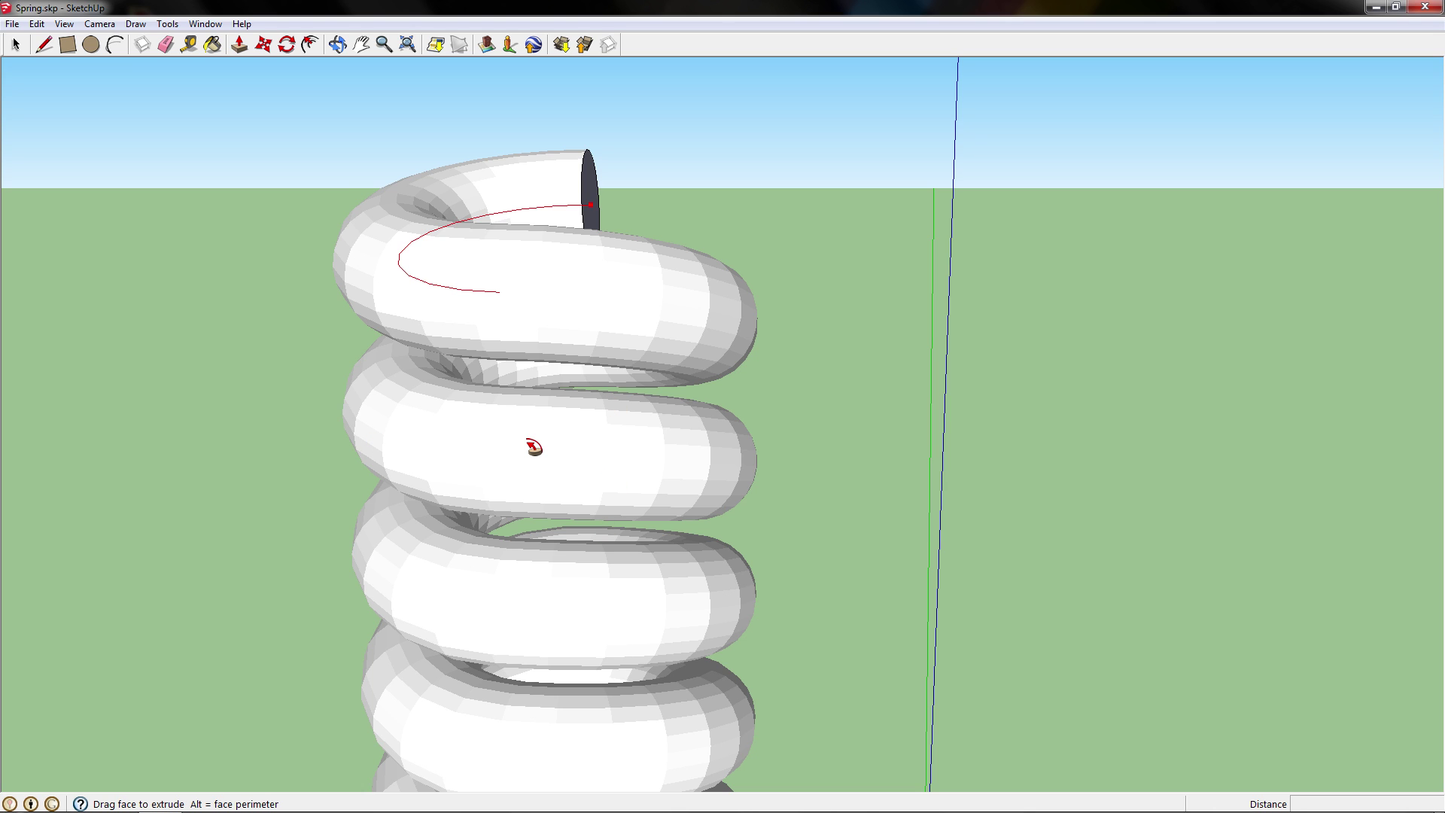
drag(554, 392, 544, 384)
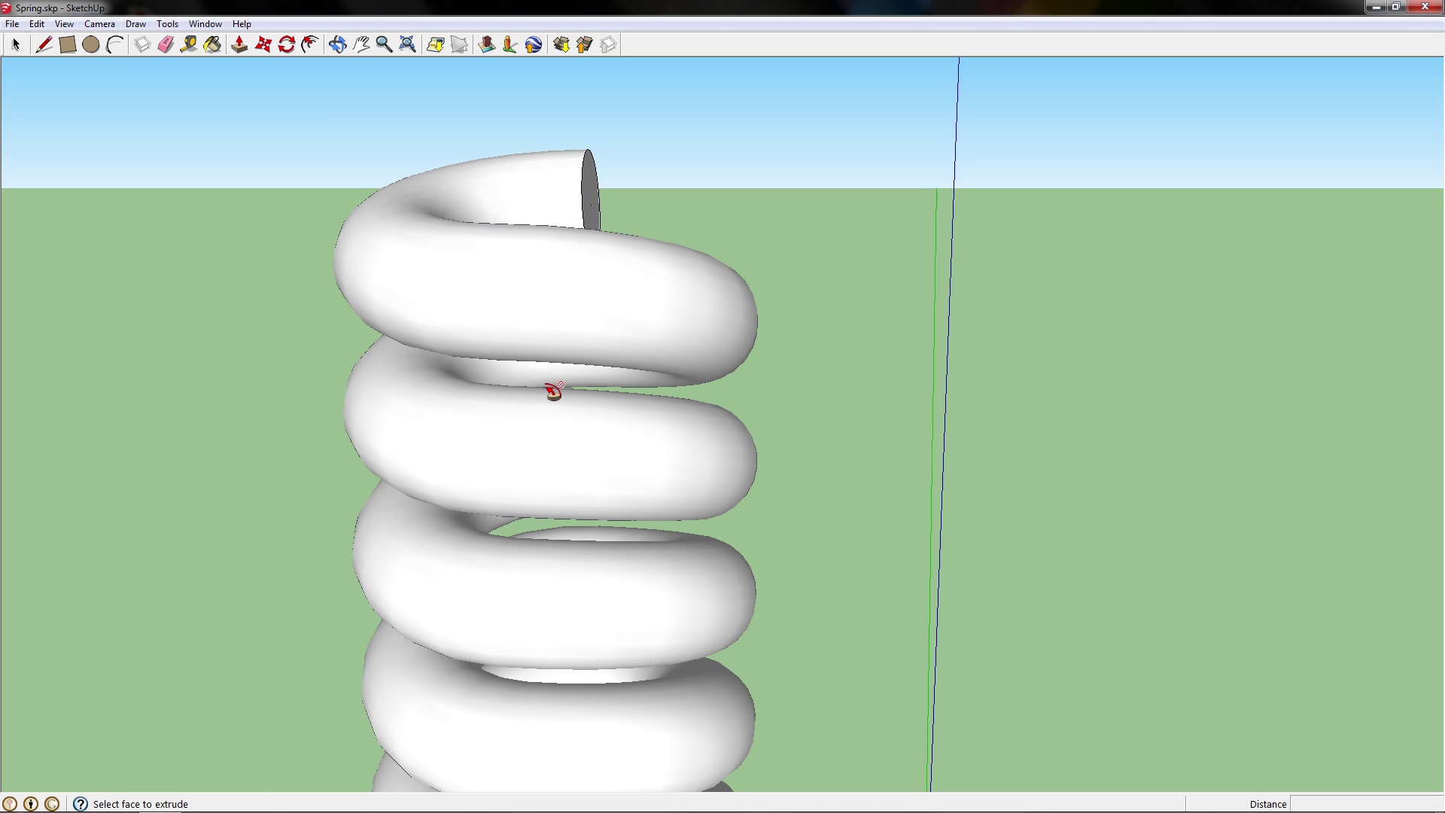
key(shift+z)
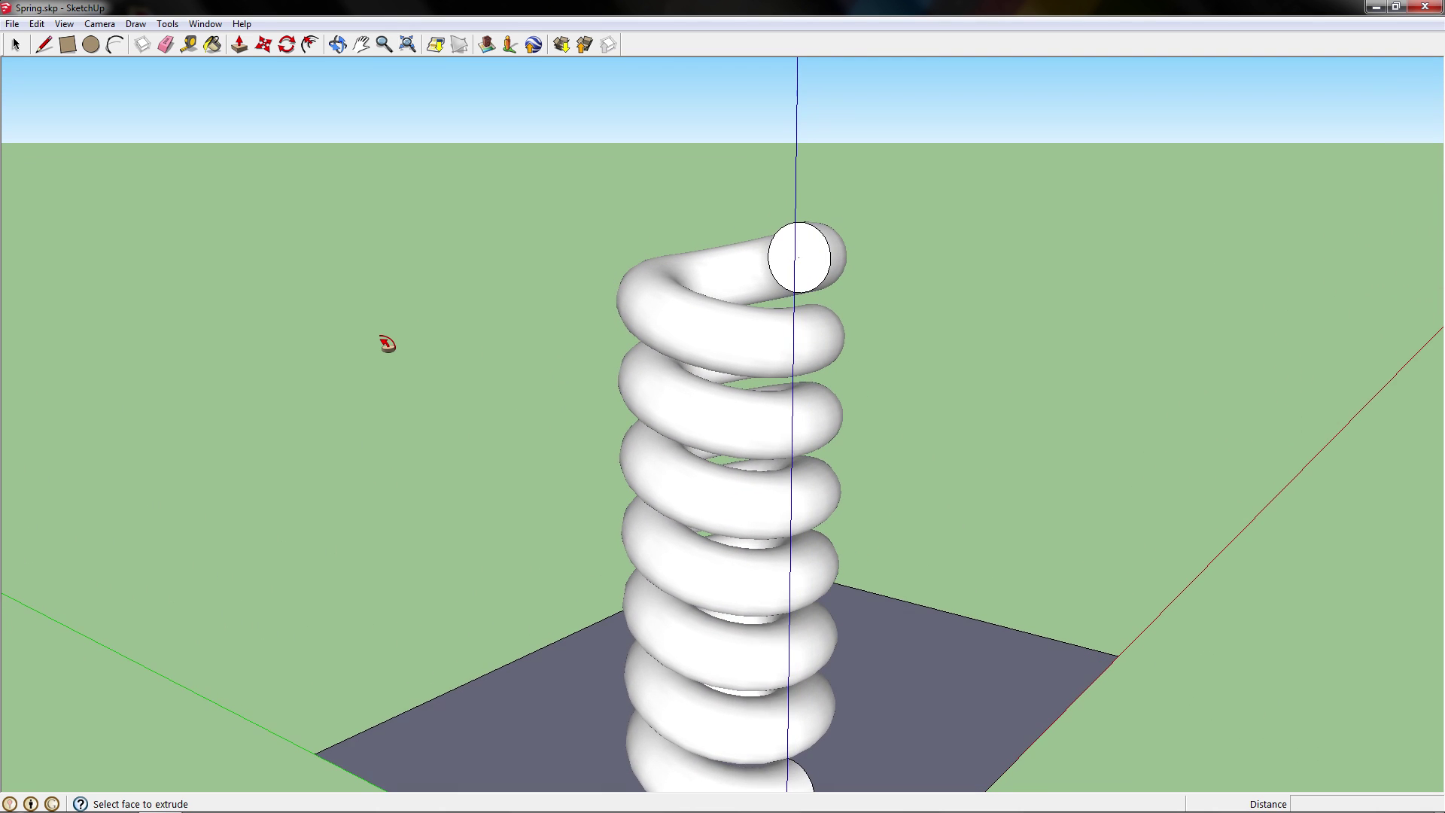
- Select the spring's curved tube surface
click(15, 44)
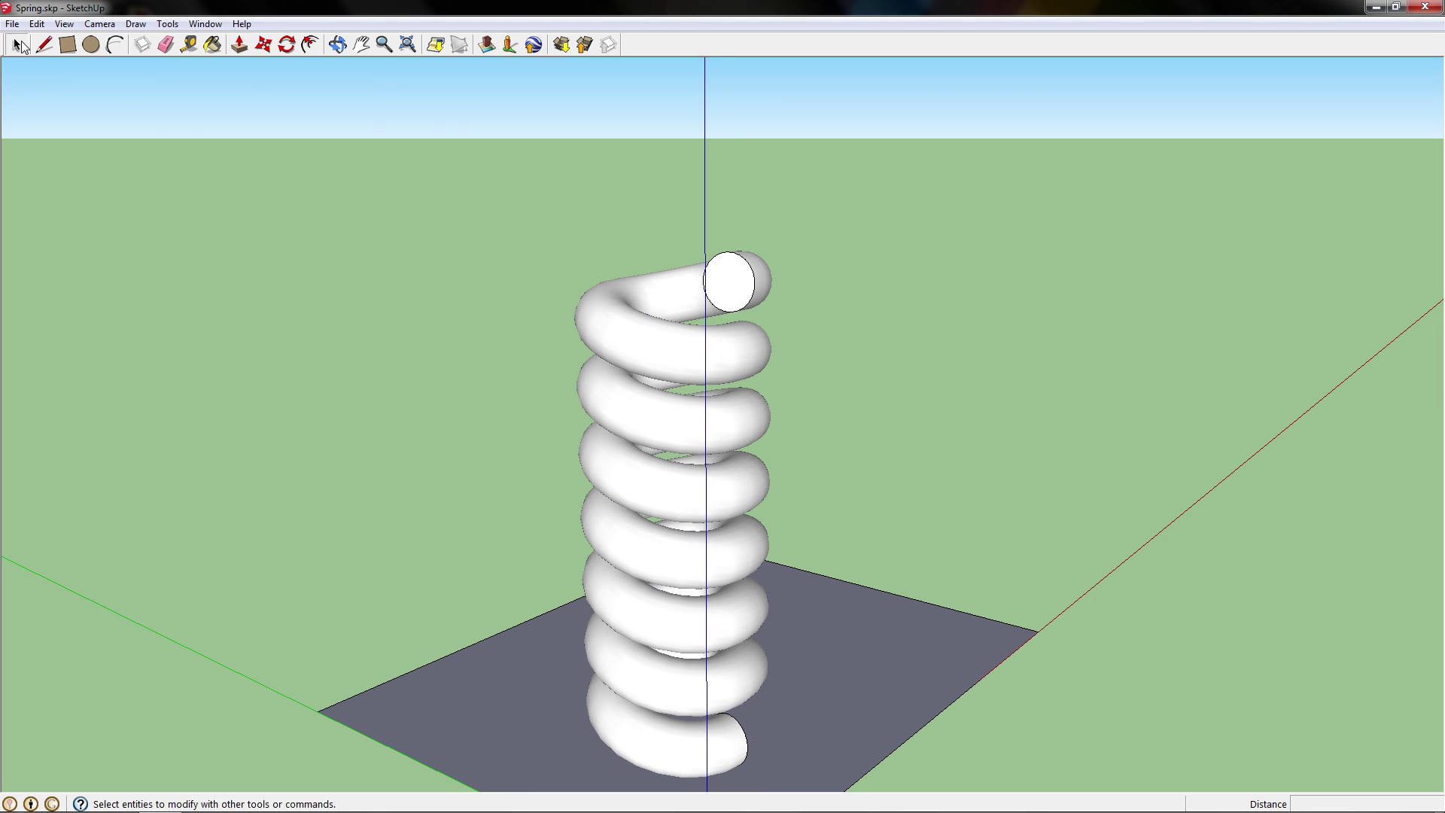
double_click(665, 423)
triple_click(665, 423)
click(1007, 268)
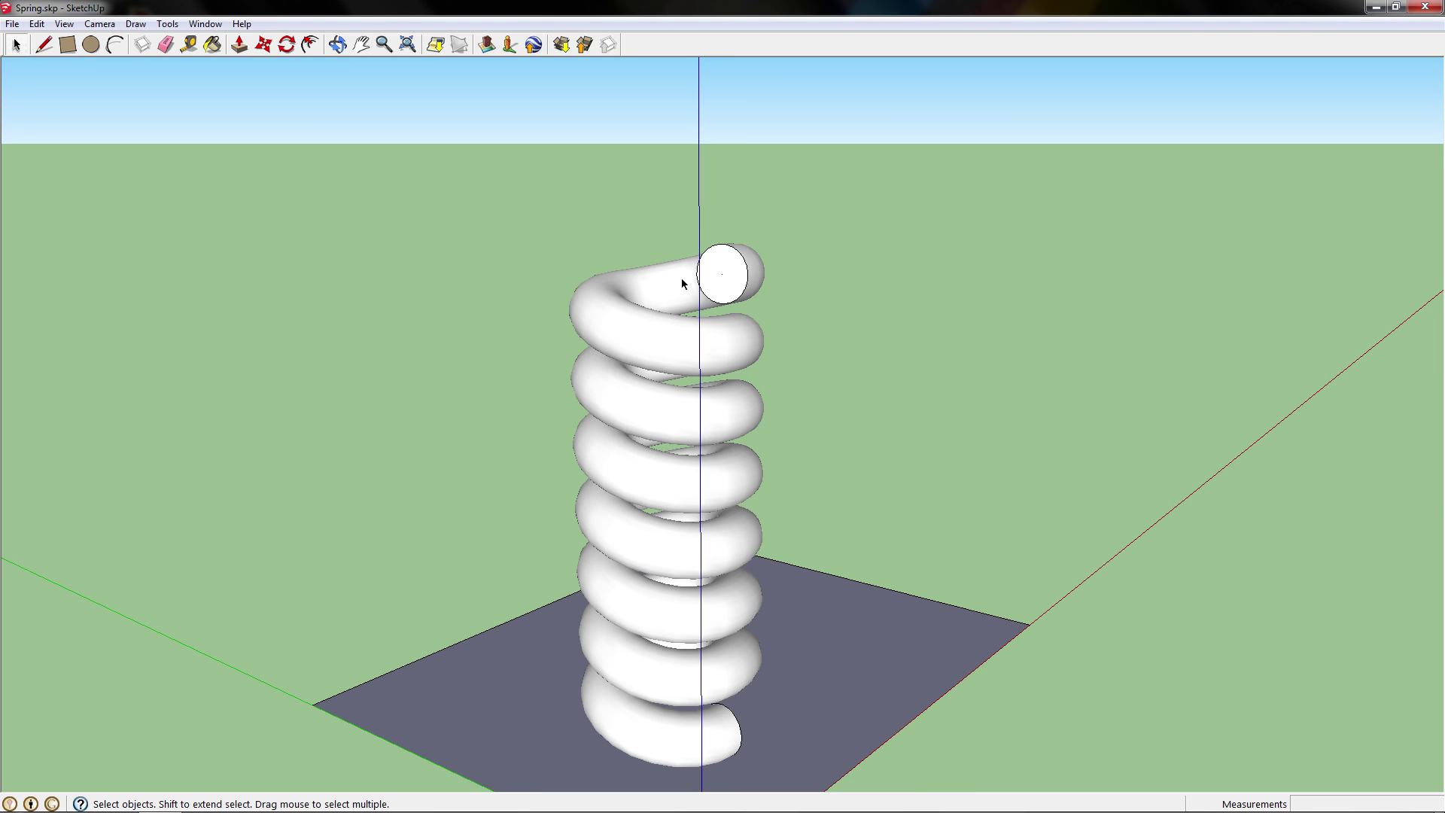
click(723, 277)
click(663, 346)
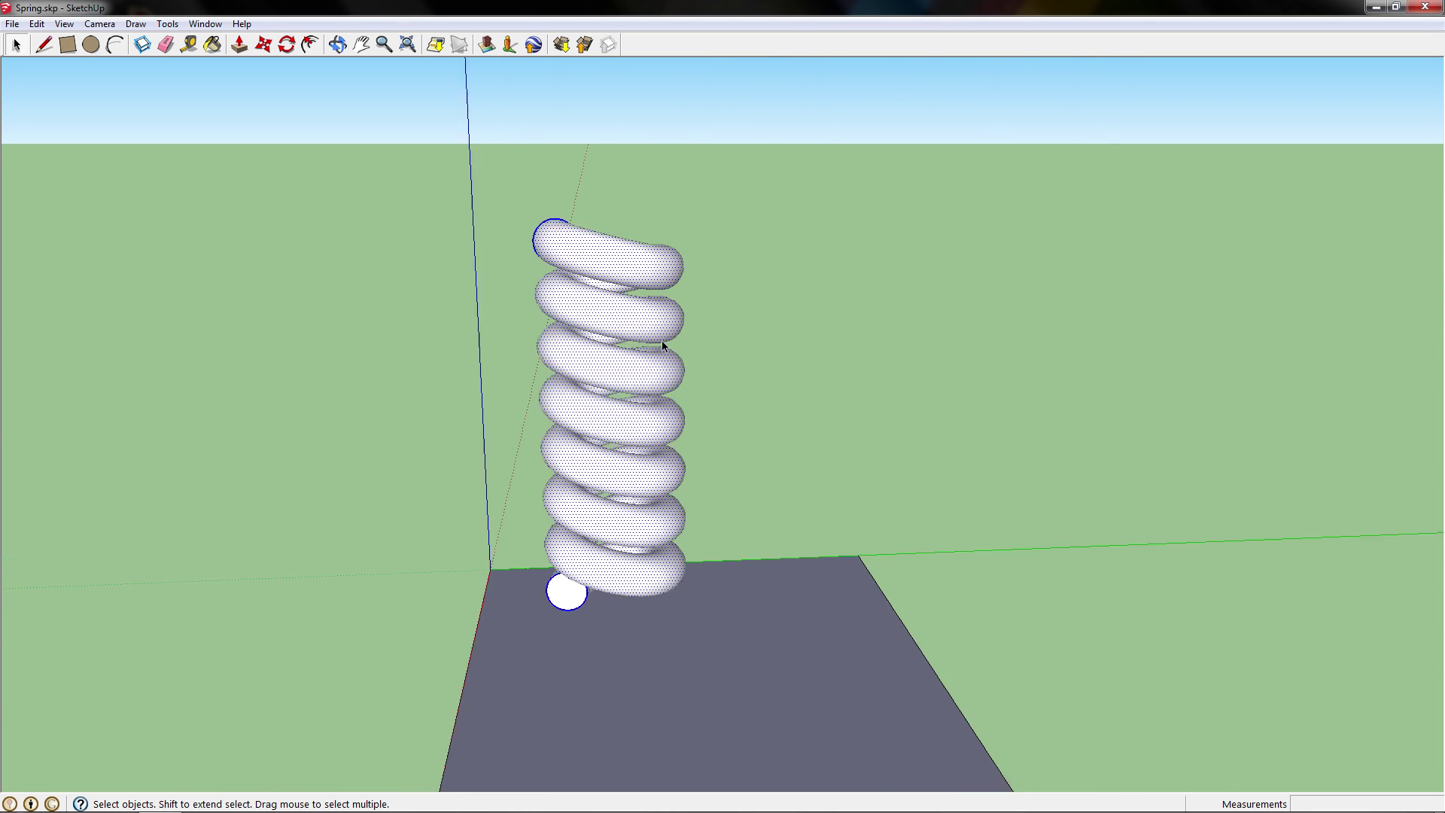
- Apply Soften/Smooth Edges to the spring, adjusting the angle between normals, then close the dialog
right_click(665, 345)
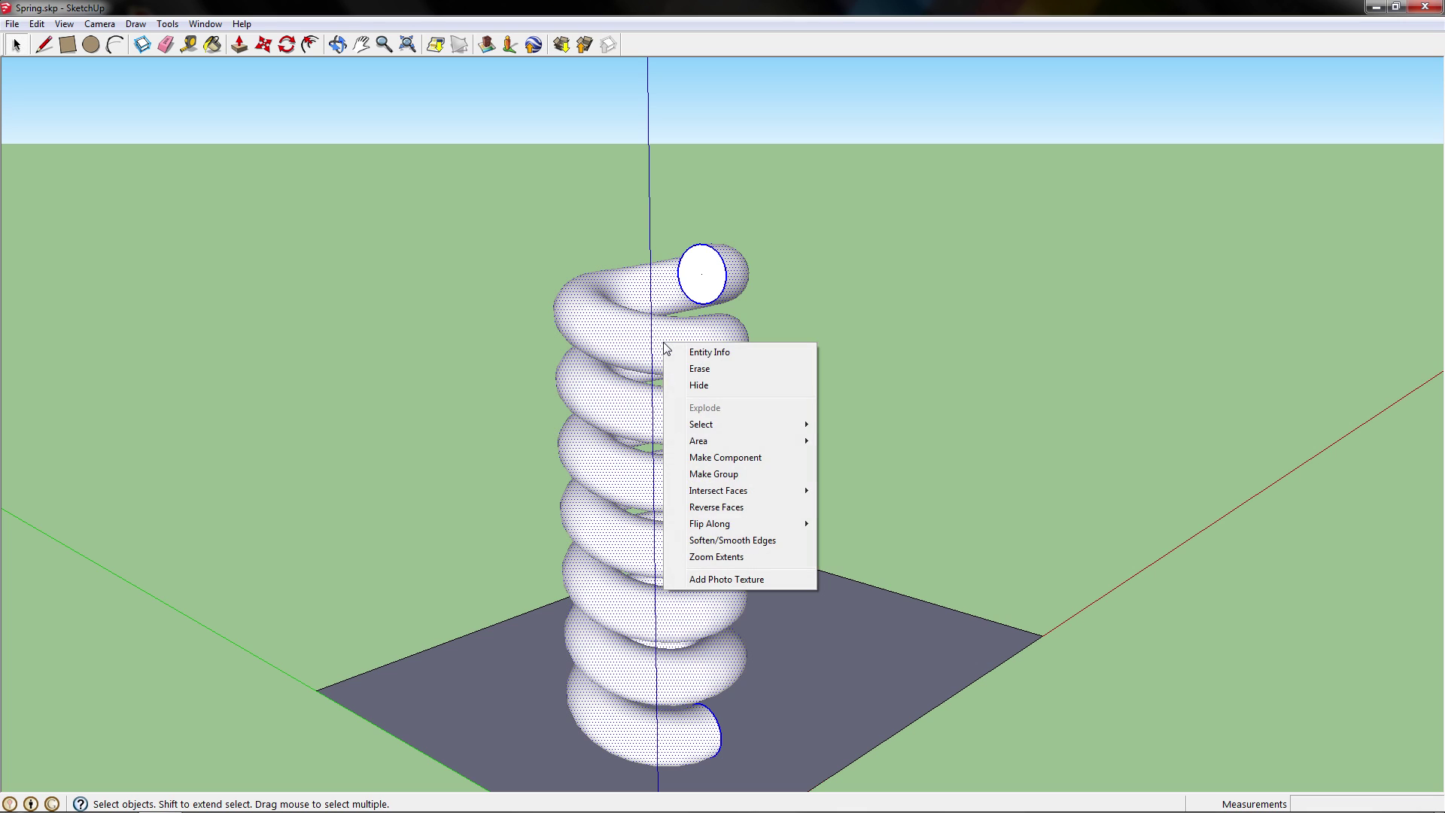
click(727, 541)
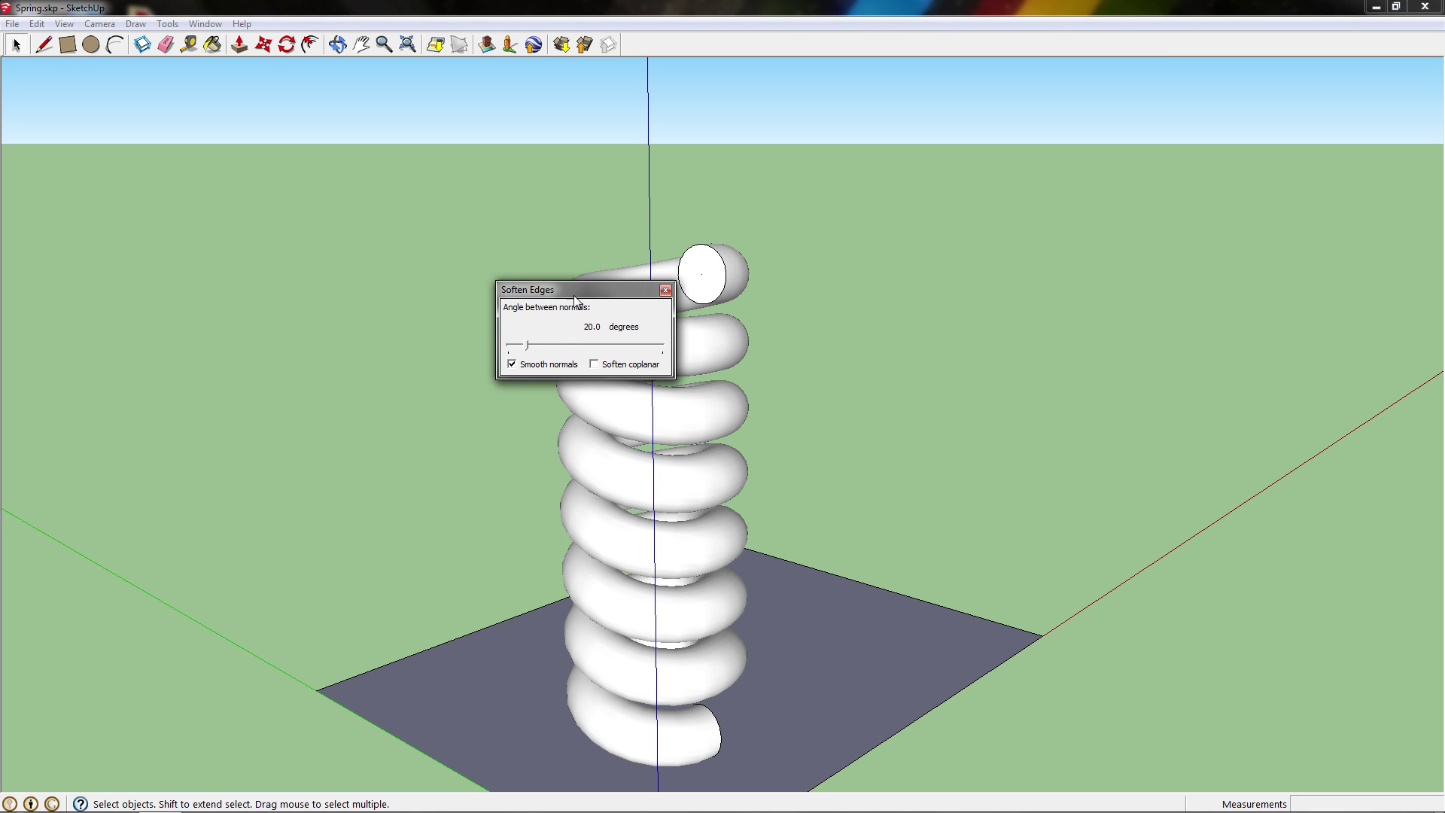
drag(575, 300, 390, 290)
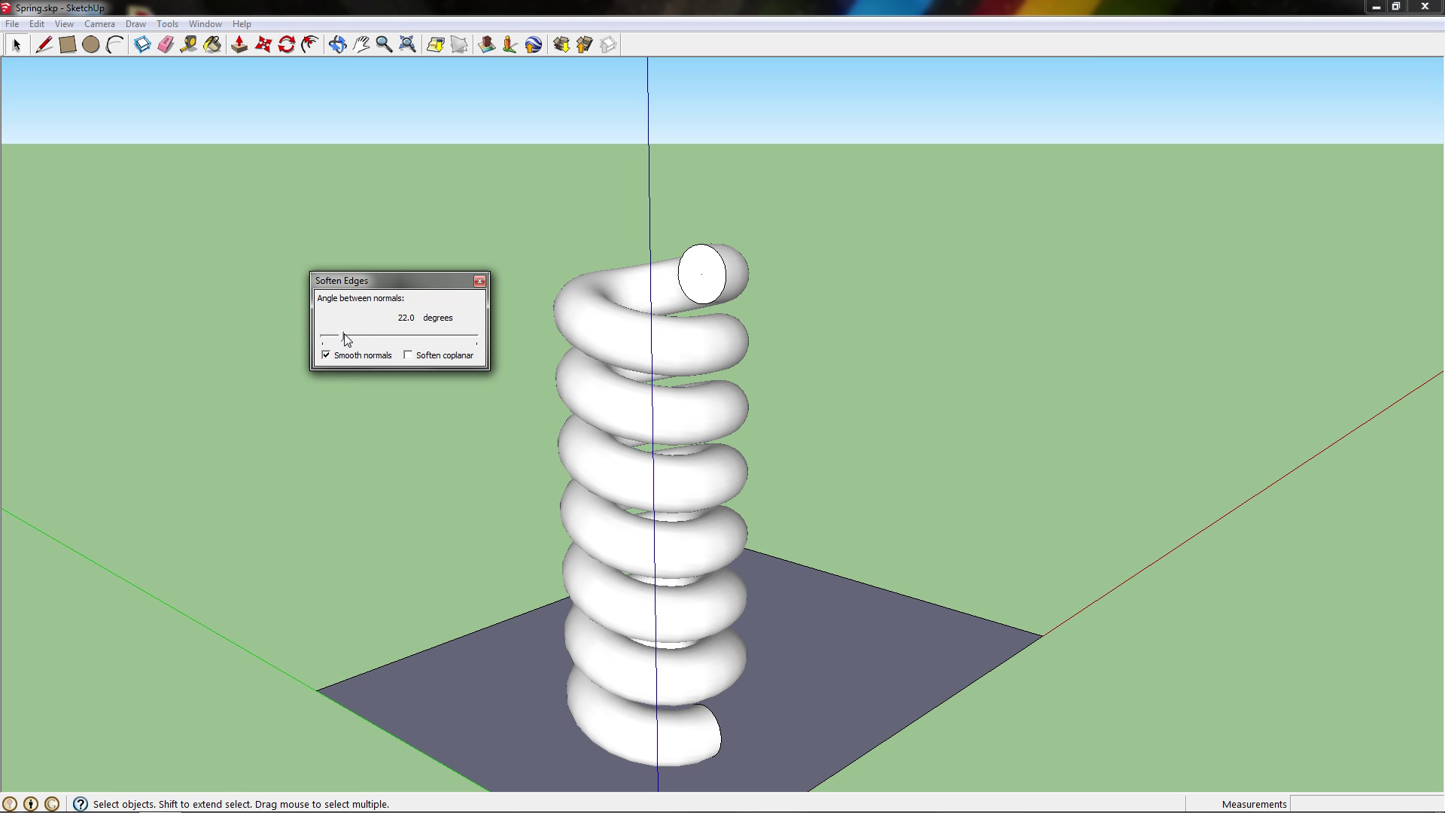
drag(344, 335, 422, 336)
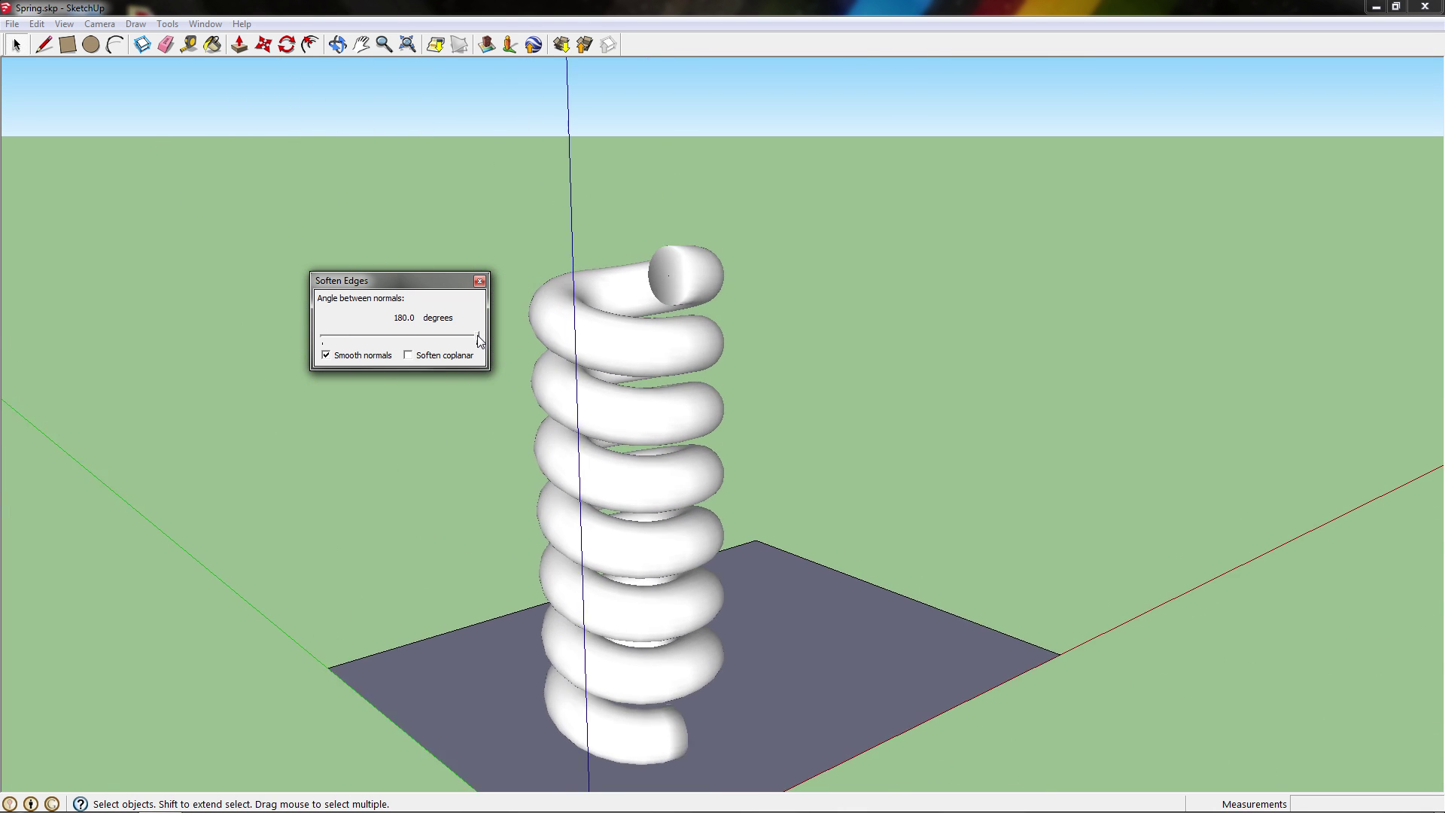
drag(478, 340, 360, 339)
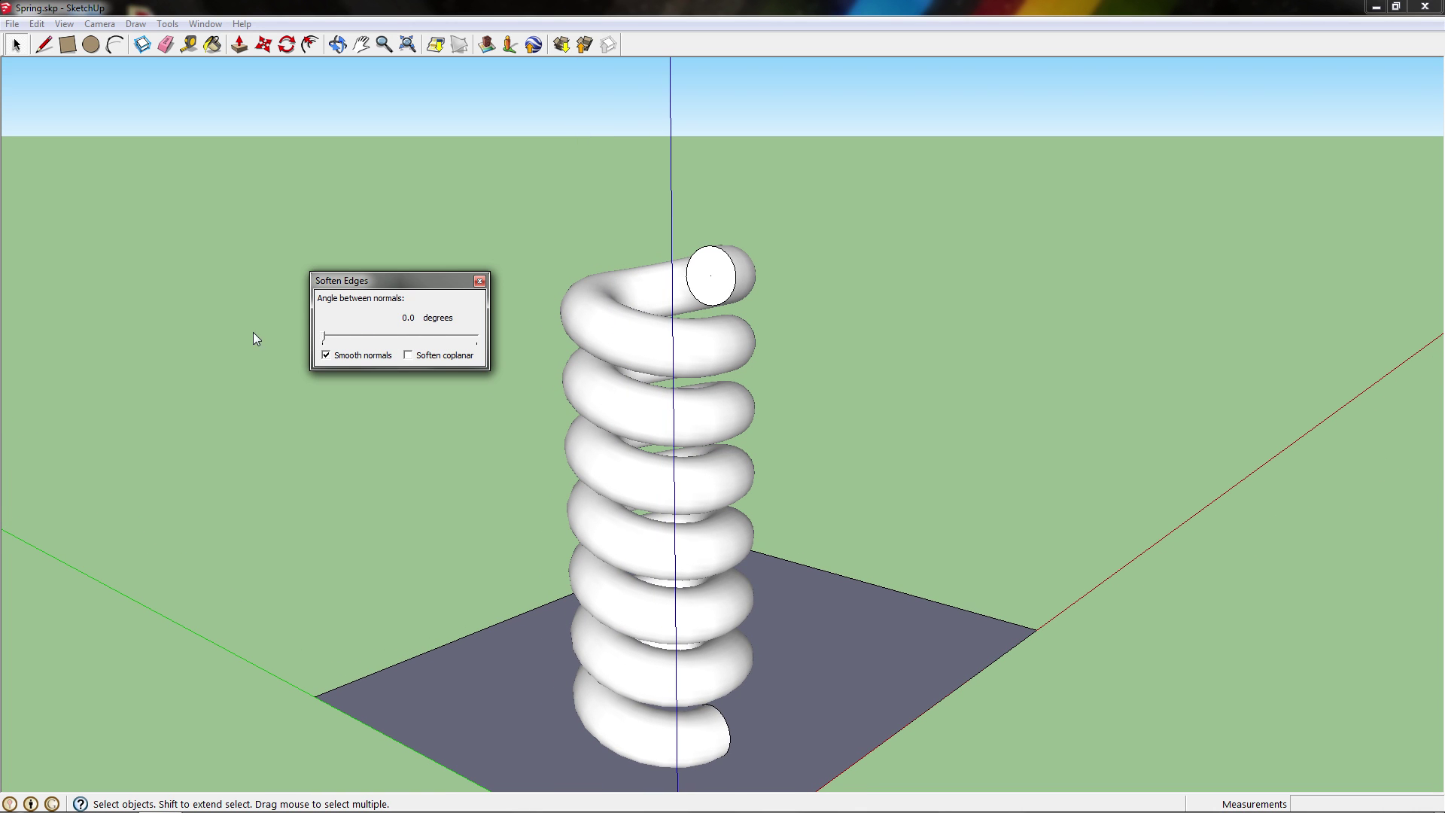
click(479, 281)
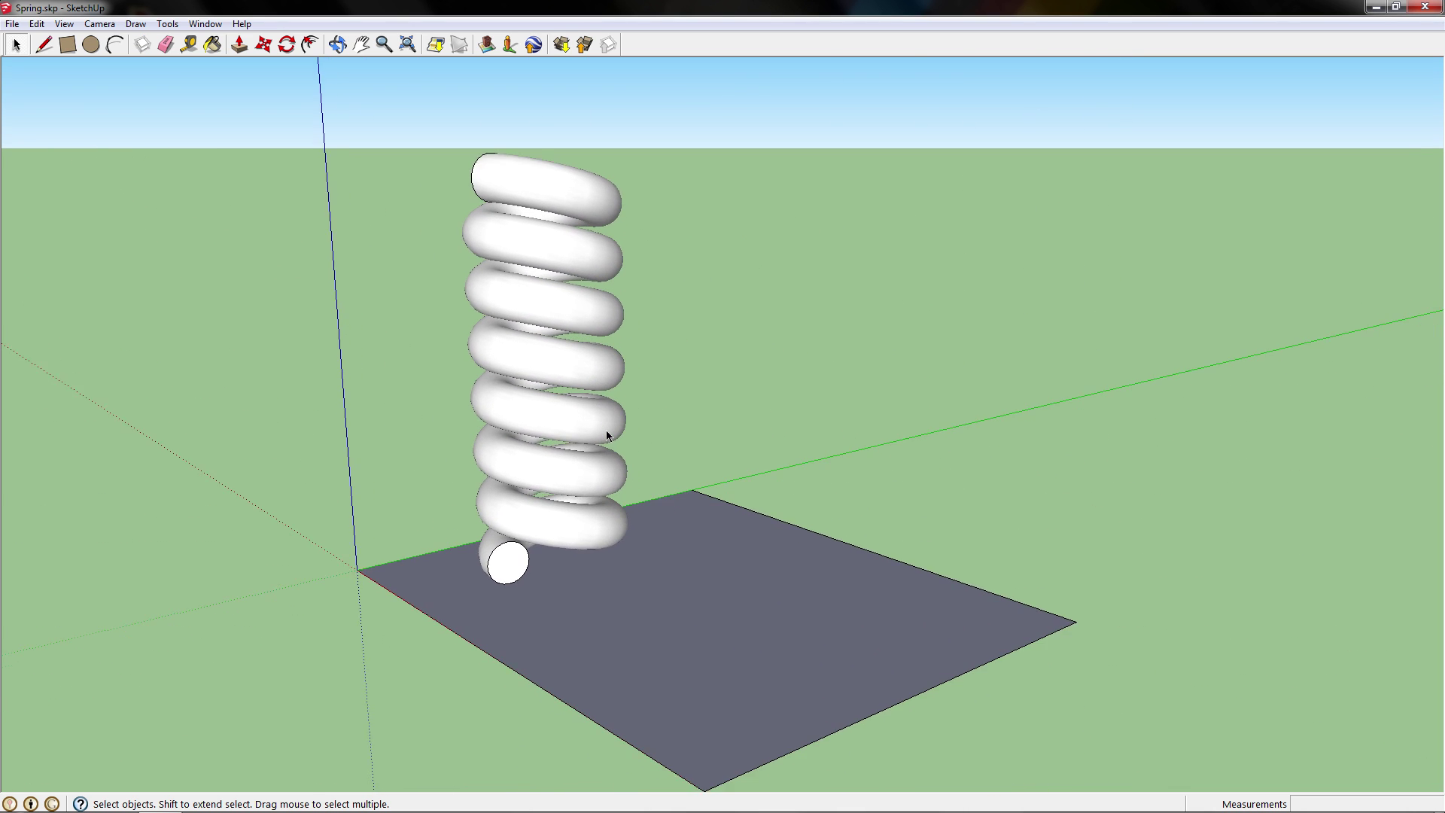
- Delete the grey platform face, then box-select the spring and clear the selection
click(702, 599)
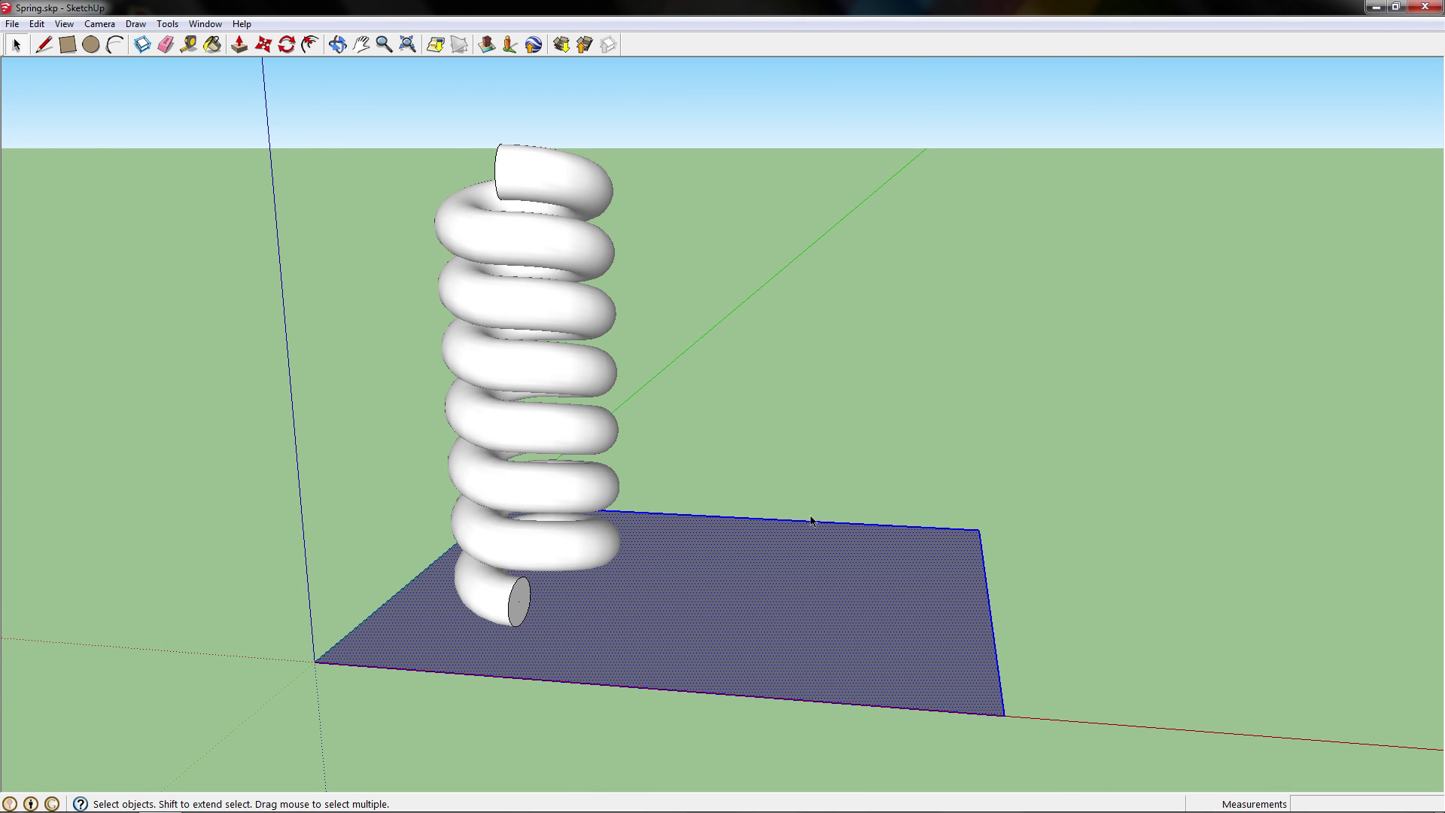
key(Delete)
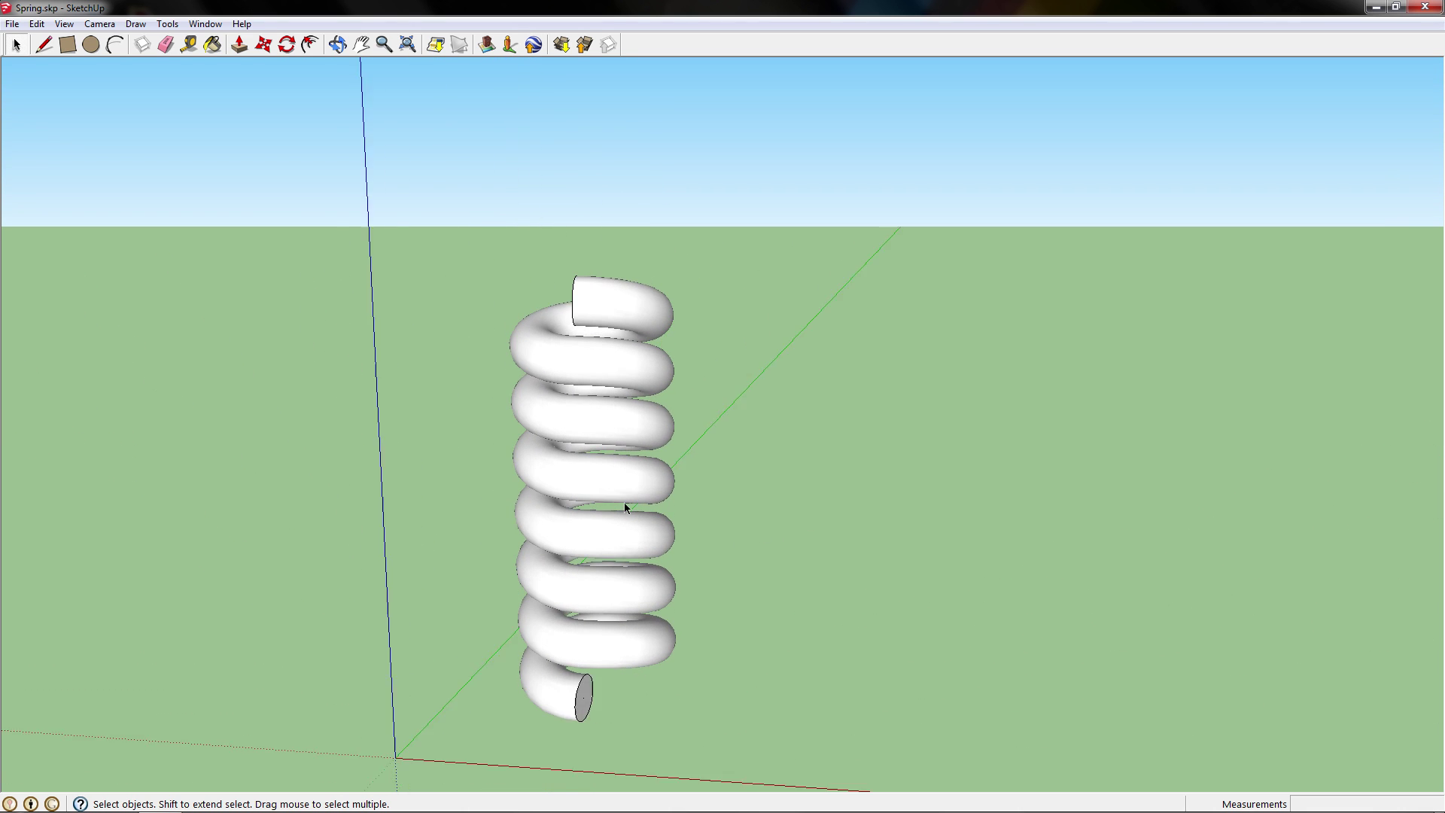
drag(451, 281, 737, 644)
drag(395, 177, 842, 724)
click(686, 682)
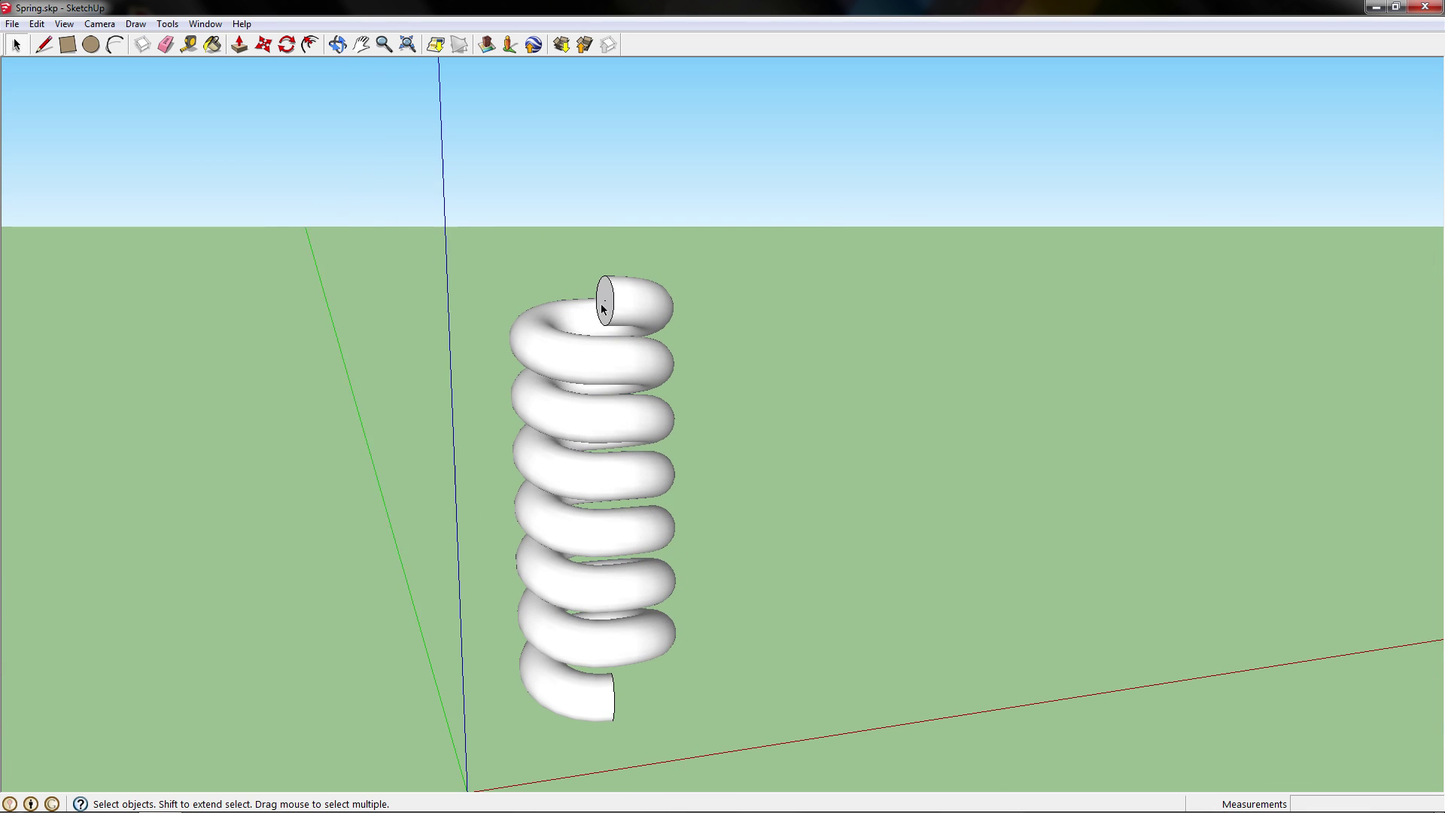